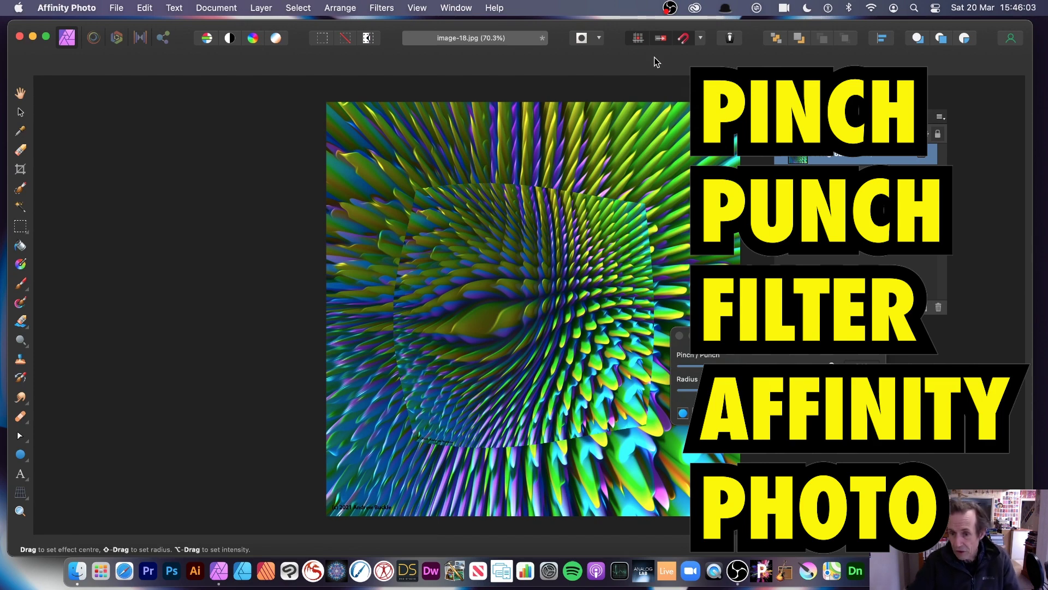
Step: Try several pinch centre positions across the image, then cancel the trial Pinch / Punch
{"action": "left_click_drag", "start_coordinate": [710, 335], "coordinate": [659, 301]}
{"action": "left_click_drag", "start_coordinate": [524, 316], "coordinate": [524, 273]}
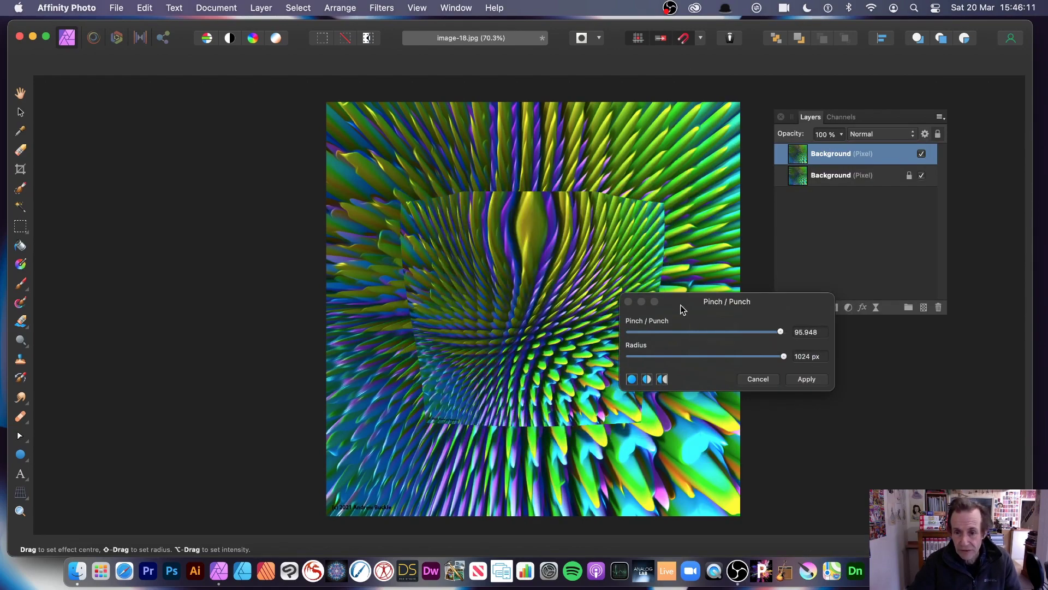
{"action": "left_click_drag", "start_coordinate": [679, 303], "coordinate": [868, 334]}
{"action": "left_click_drag", "start_coordinate": [503, 382], "coordinate": [590, 288]}
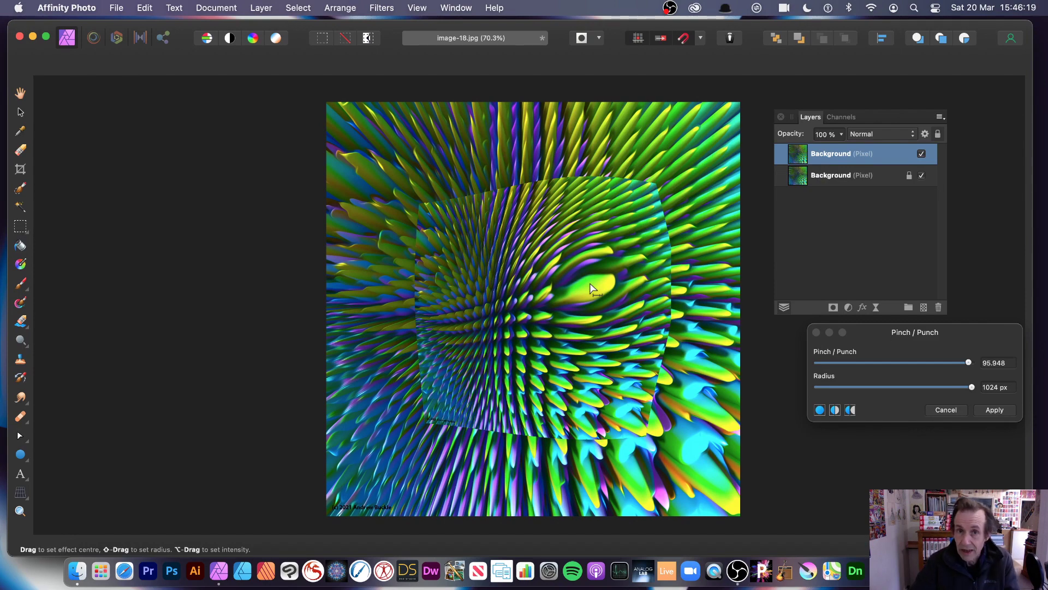
{"action": "left_click_drag", "start_coordinate": [590, 285], "coordinate": [600, 358]}
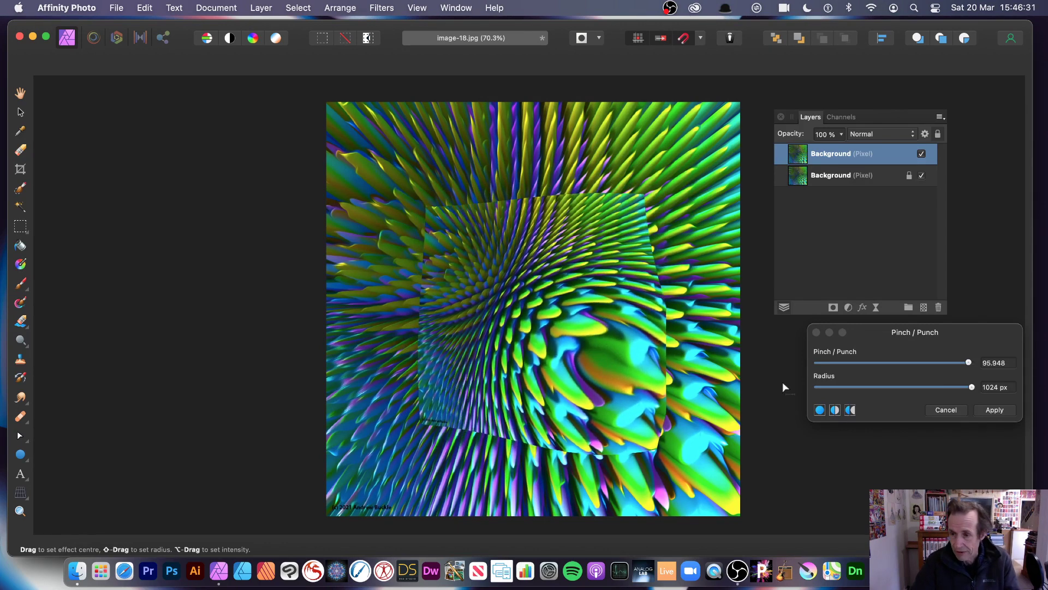
{"action": "left_click", "coordinate": [947, 411]}
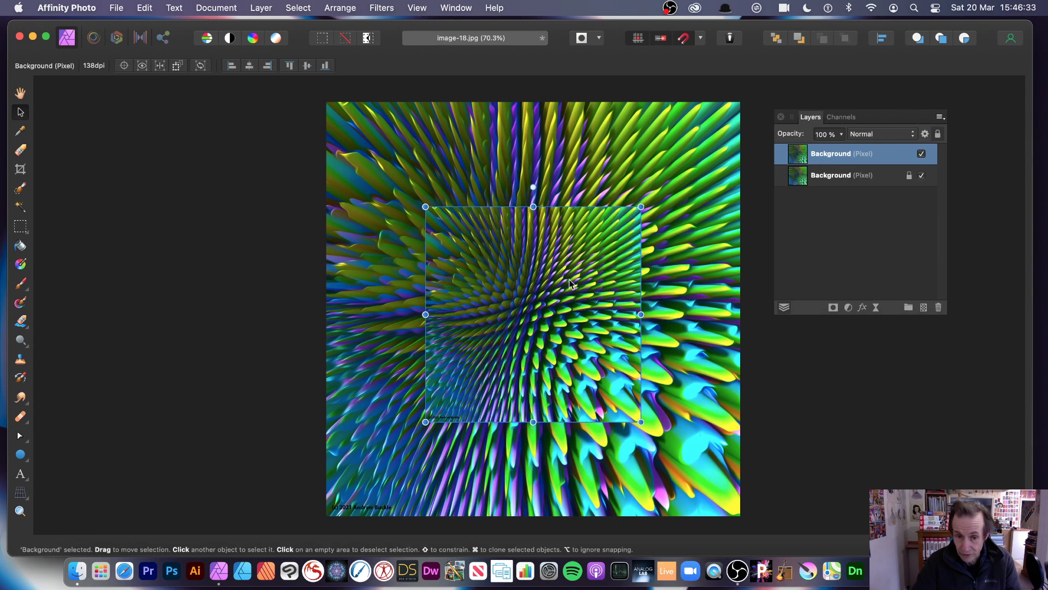
Step: Delete the scaled duplicate layer and browse the View > Studio menu without choosing anything
{"action": "key", "text": "BackSpace"}
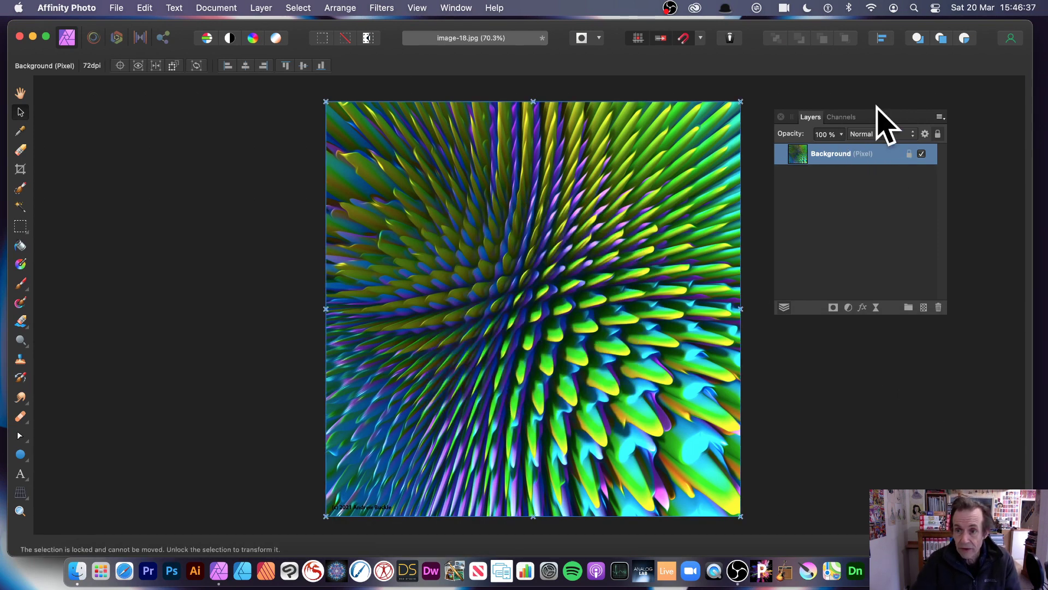
{"action": "left_click", "coordinate": [428, 9]}
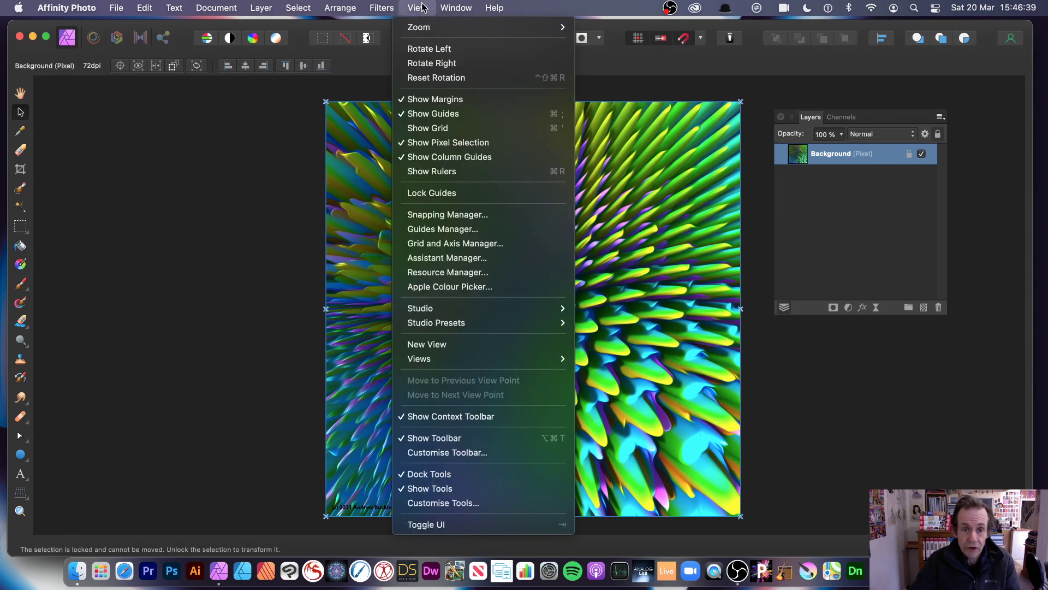
{"action": "mouse_move", "coordinate": [440, 309]}
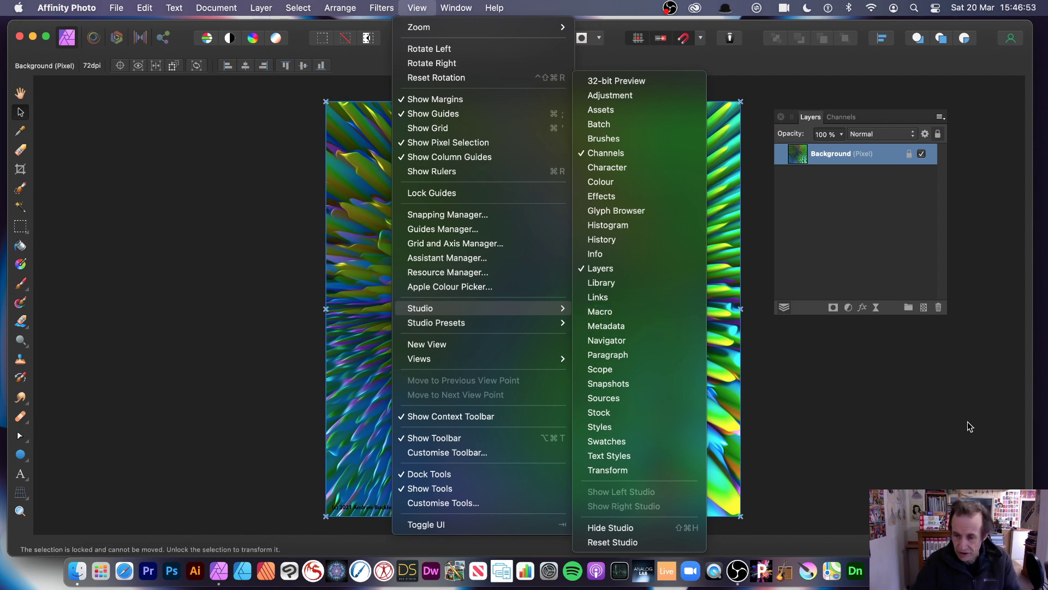
{"action": "left_click", "coordinate": [886, 401]}
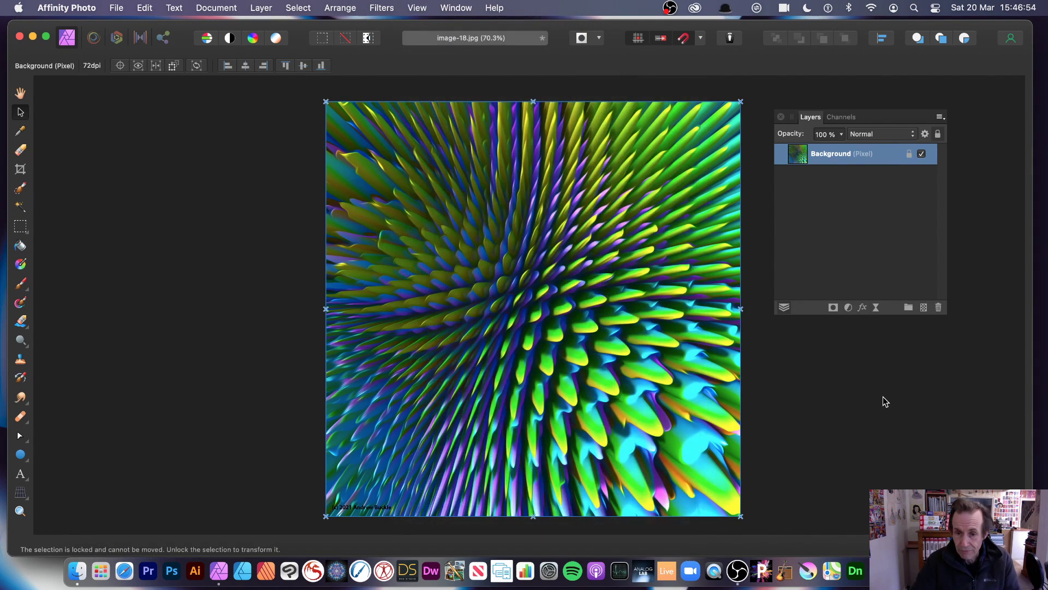
Step: Apply Pinch / Punch with a 1024 px radius and near-maximum pinch strength
{"action": "left_click", "coordinate": [384, 8]}
{"action": "mouse_move", "coordinate": [385, 78]}
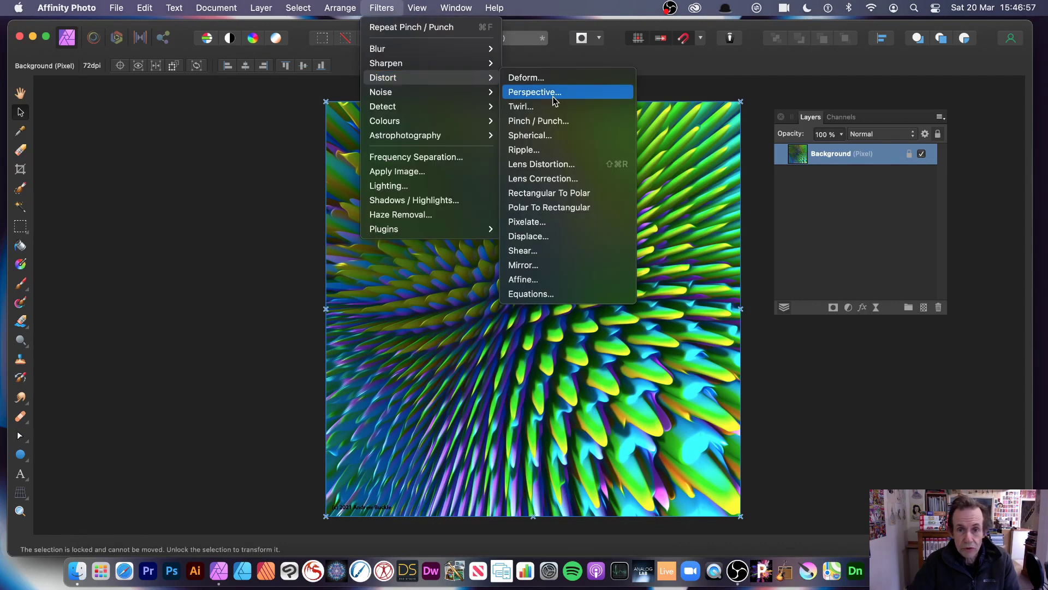
{"action": "left_click", "coordinate": [546, 124]}
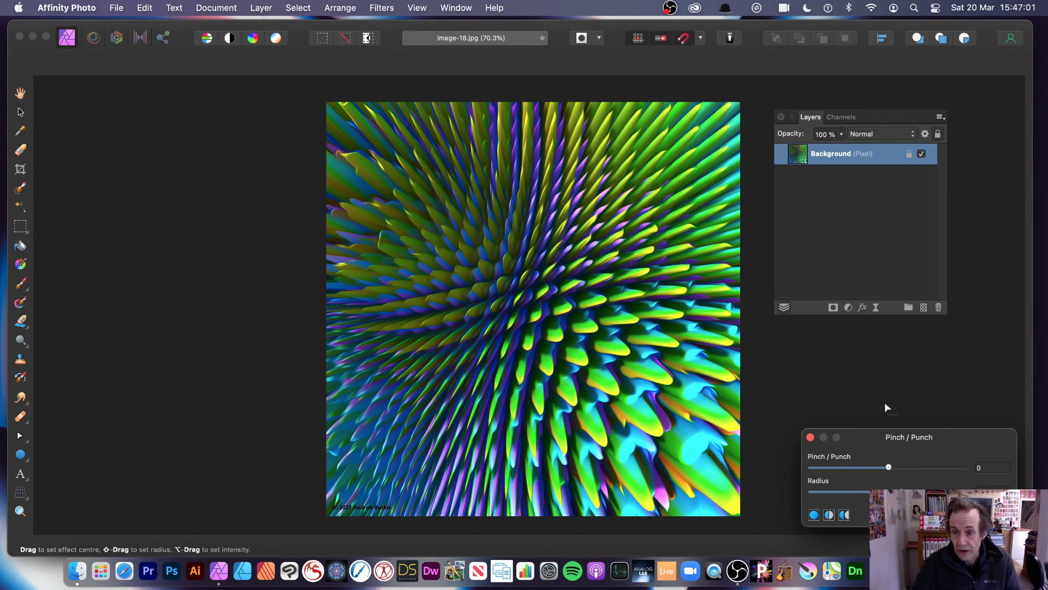
{"action": "left_click_drag", "start_coordinate": [926, 444], "coordinate": [721, 308]}
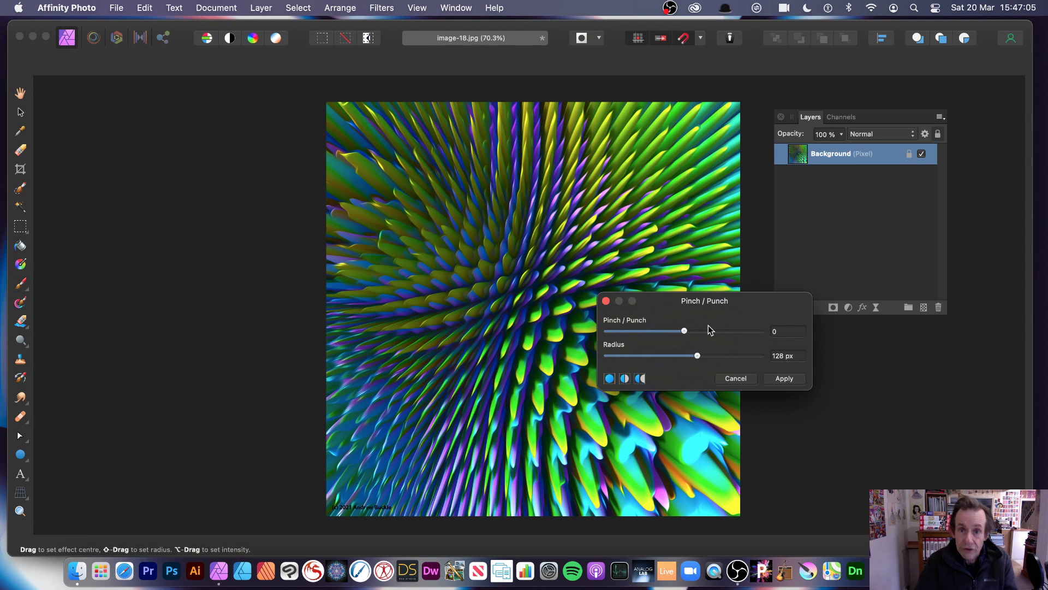
{"action": "left_click_drag", "start_coordinate": [684, 331], "coordinate": [773, 343]}
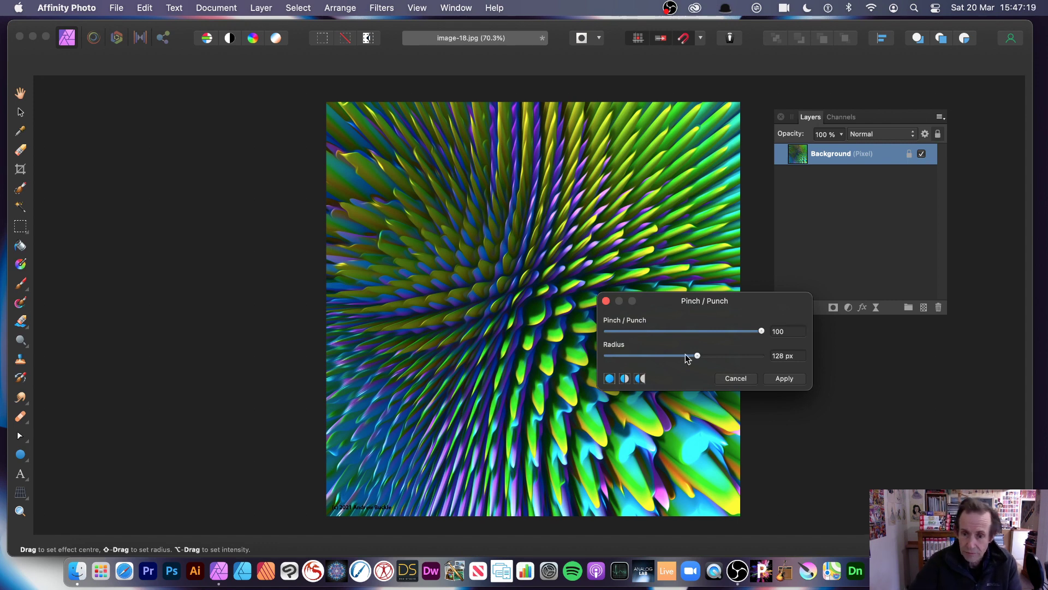
{"action": "left_click_drag", "start_coordinate": [698, 356], "coordinate": [780, 362]}
{"action": "left_click_drag", "start_coordinate": [732, 335], "coordinate": [732, 377]}
{"action": "left_click_drag", "start_coordinate": [735, 331], "coordinate": [770, 334]}
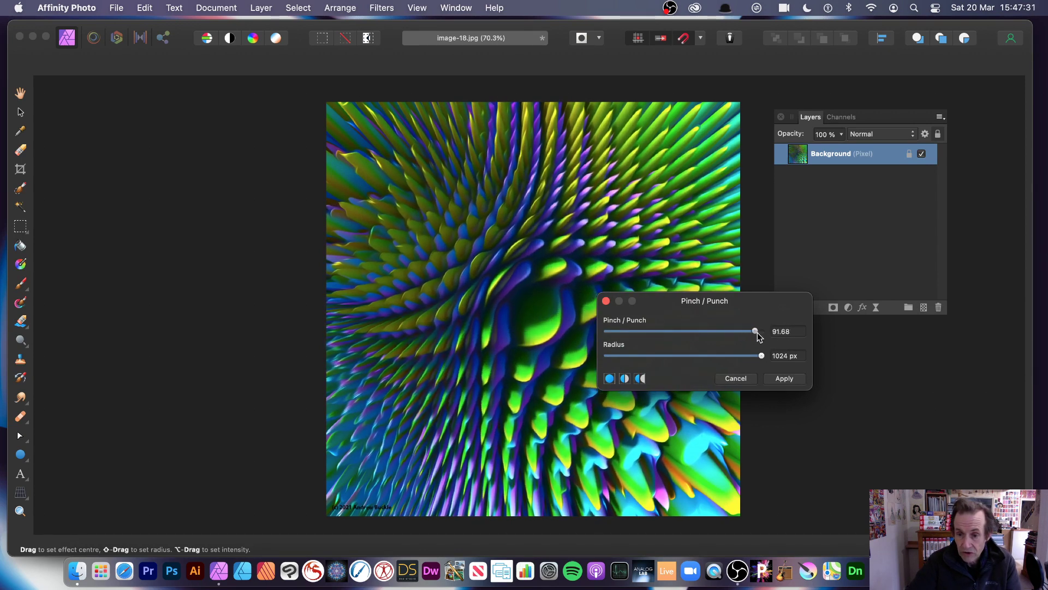
{"action": "left_click", "coordinate": [785, 378]}
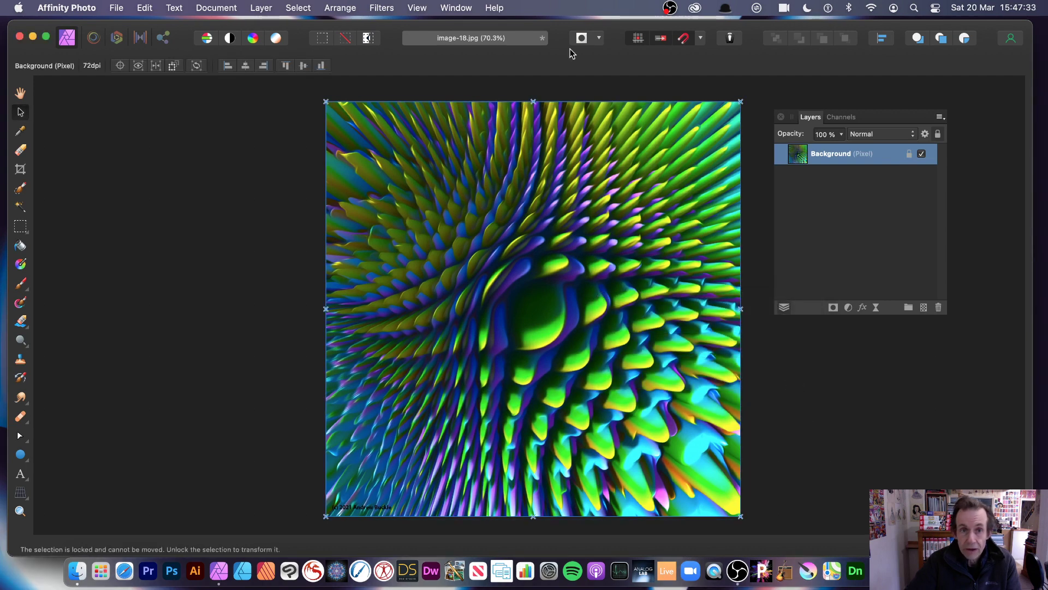
Step: Repeat the Pinch / Punch filter twice, then undo the repeated pinches
{"action": "left_click", "coordinate": [382, 8]}
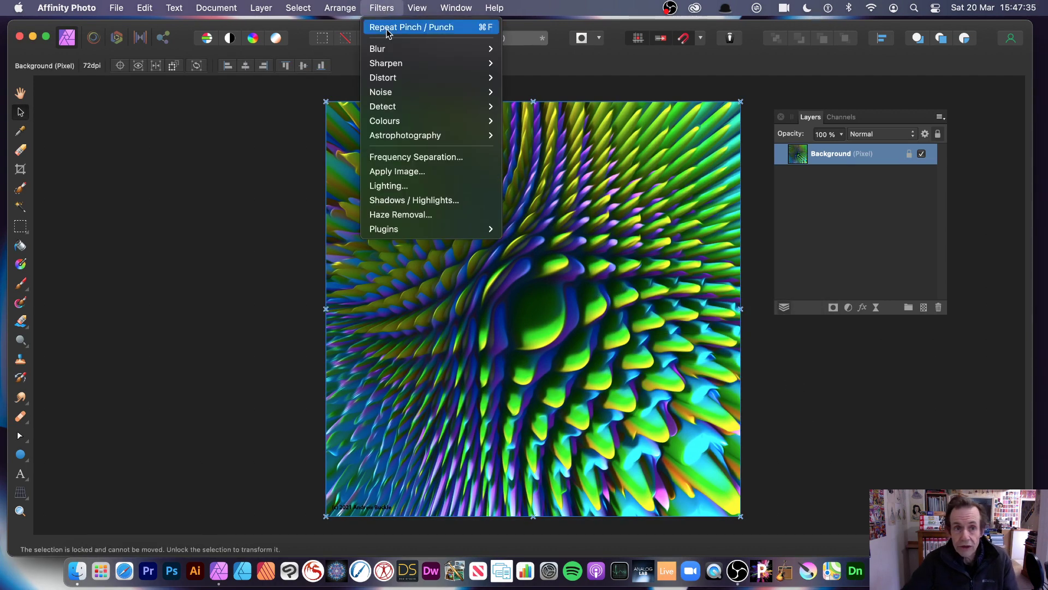
{"action": "left_click", "coordinate": [388, 27]}
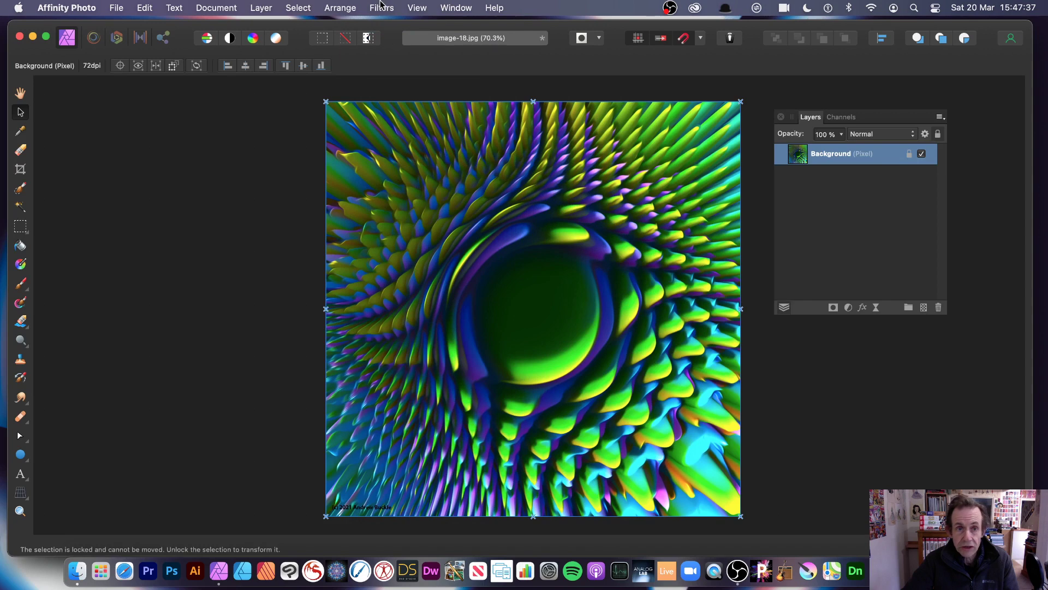
{"action": "left_click", "coordinate": [382, 6]}
{"action": "left_click", "coordinate": [385, 23]}
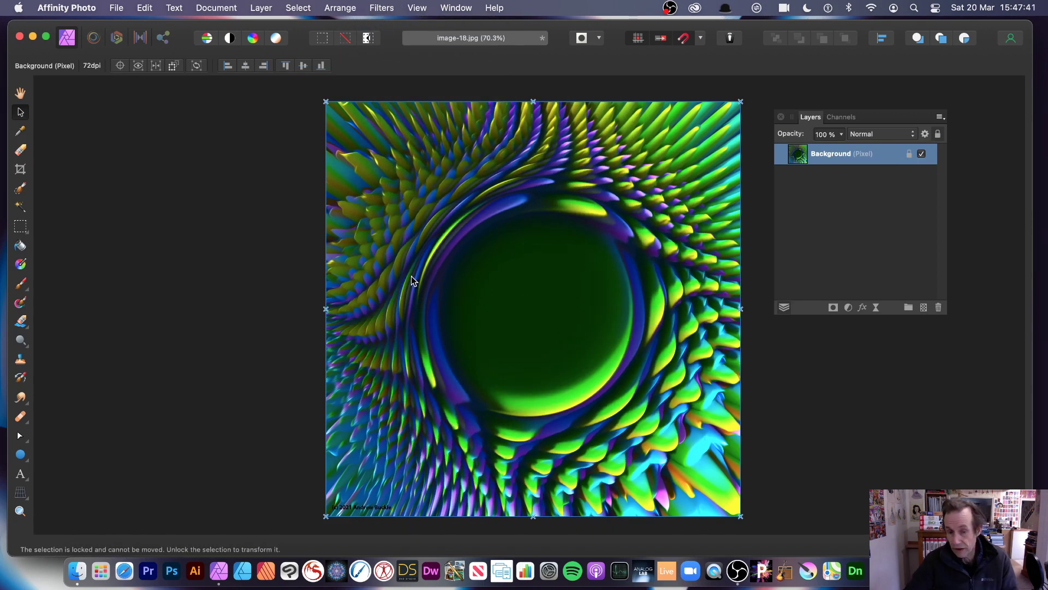
{"action": "key", "text": "super+z"}
{"action": "key", "text": "super+z"}
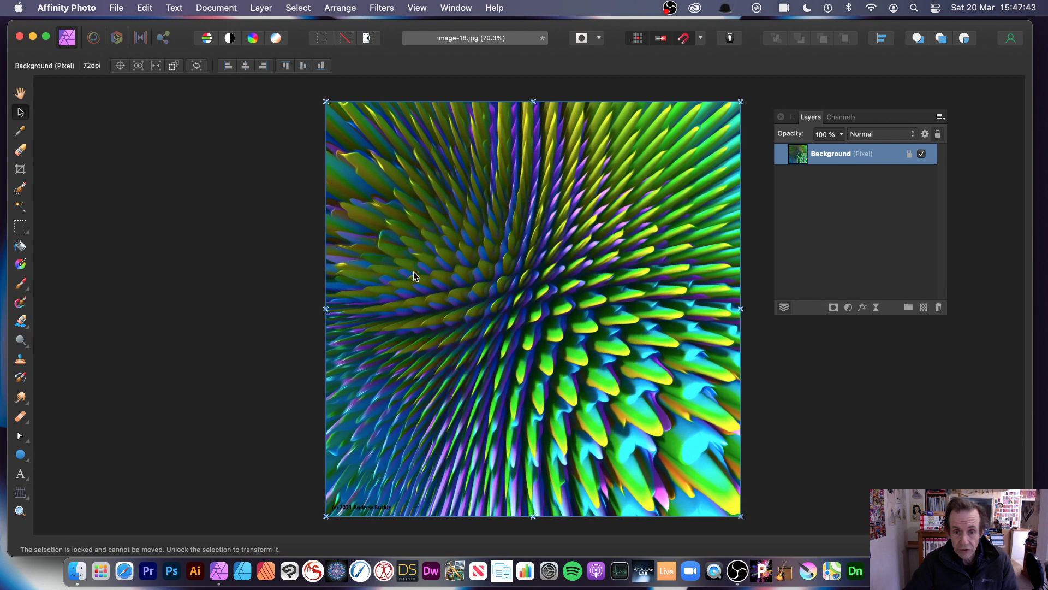
Step: Apply a fresh Pinch / Punch at strength 82.288 with a 1024 px radius
{"action": "left_click", "coordinate": [381, 7]}
{"action": "mouse_move", "coordinate": [393, 77]}
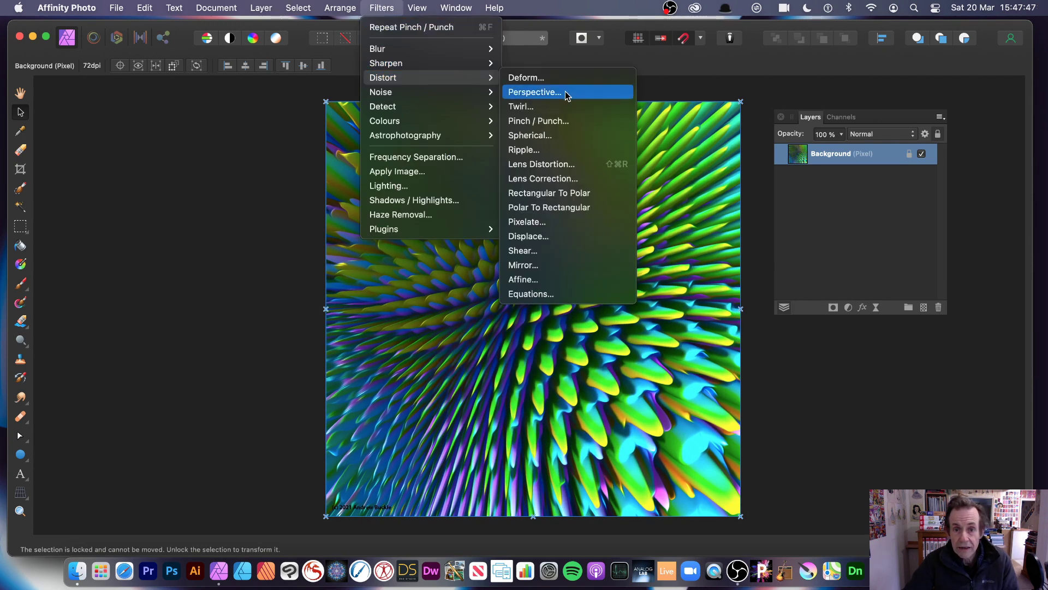
{"action": "left_click", "coordinate": [539, 121]}
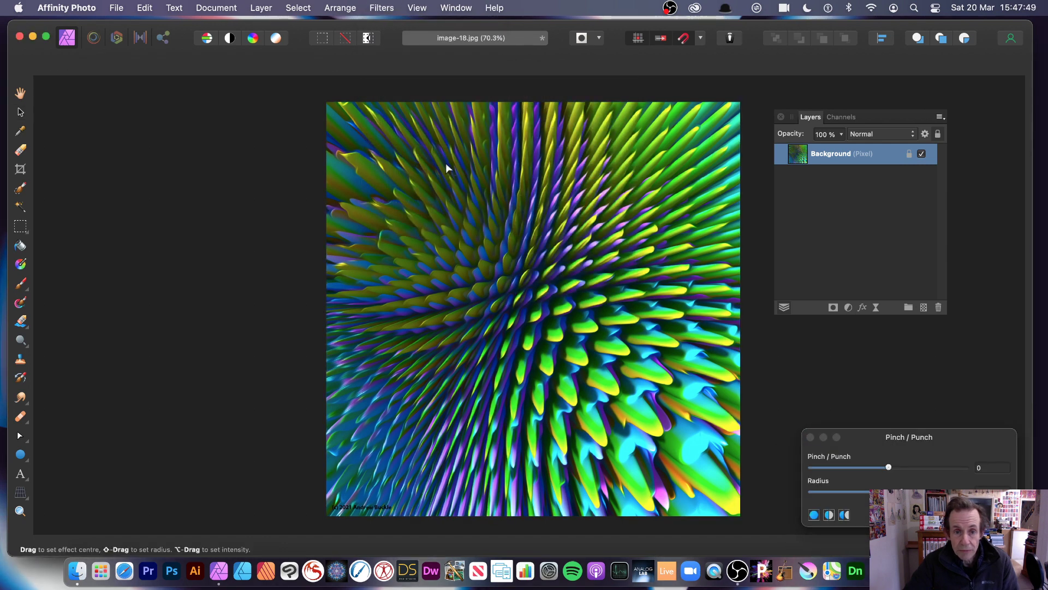
{"action": "left_click_drag", "start_coordinate": [874, 440], "coordinate": [694, 312]}
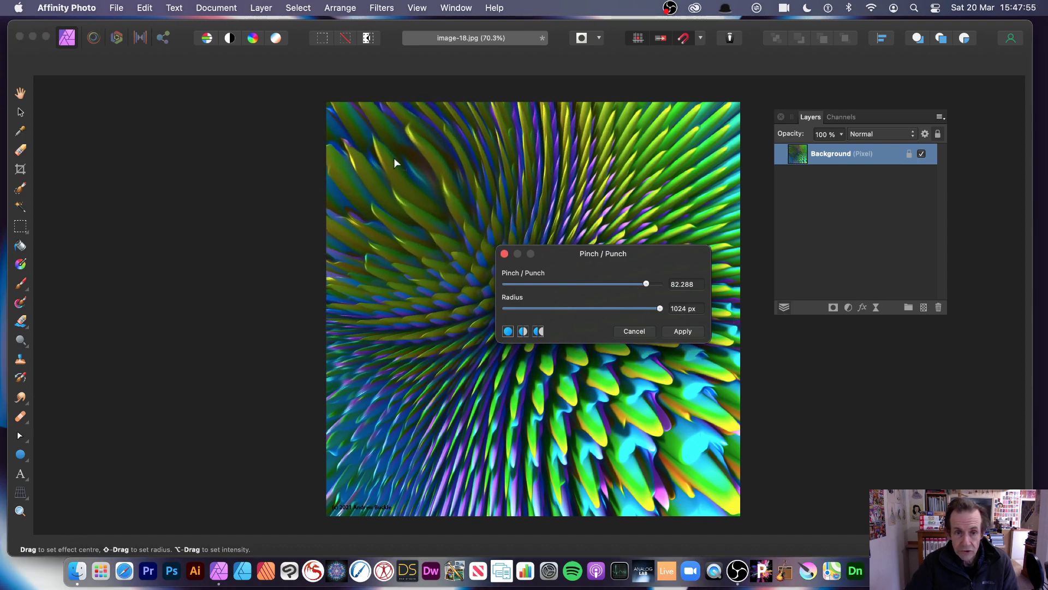
{"action": "left_click", "coordinate": [687, 330]}
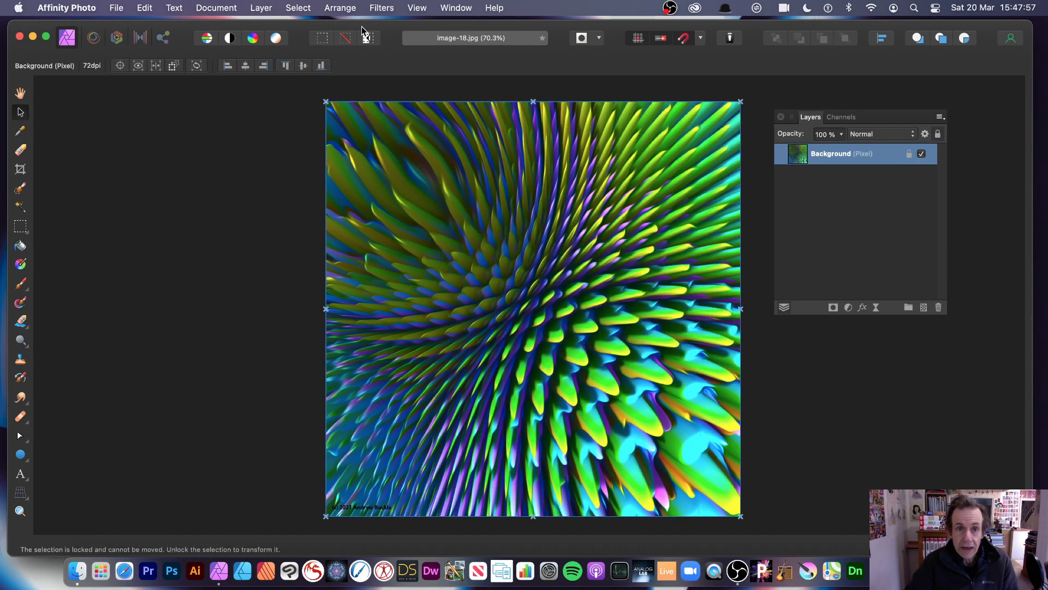
Step: Apply a 97.795-strength pinch centred near the lower right, then repeat it once
{"action": "left_click", "coordinate": [377, 8]}
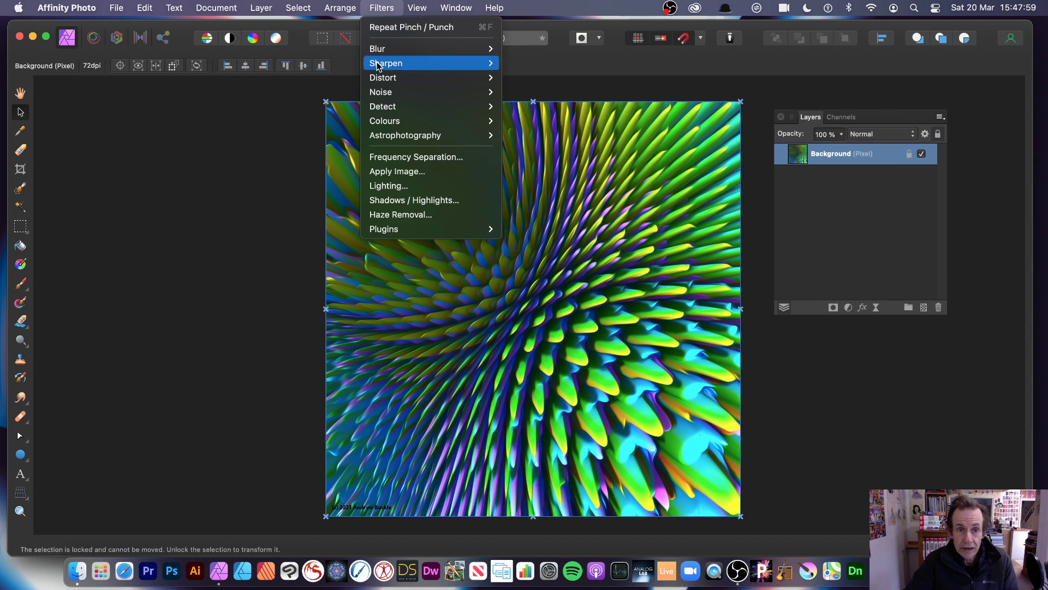
{"action": "mouse_move", "coordinate": [384, 79]}
{"action": "left_click", "coordinate": [539, 121]}
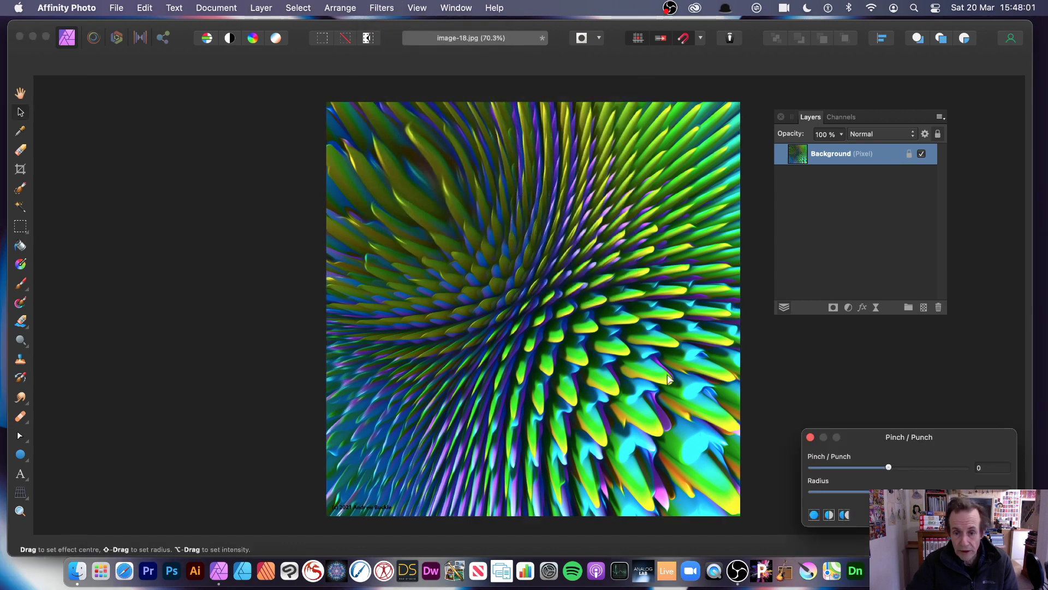
{"action": "left_click", "coordinate": [687, 511]}
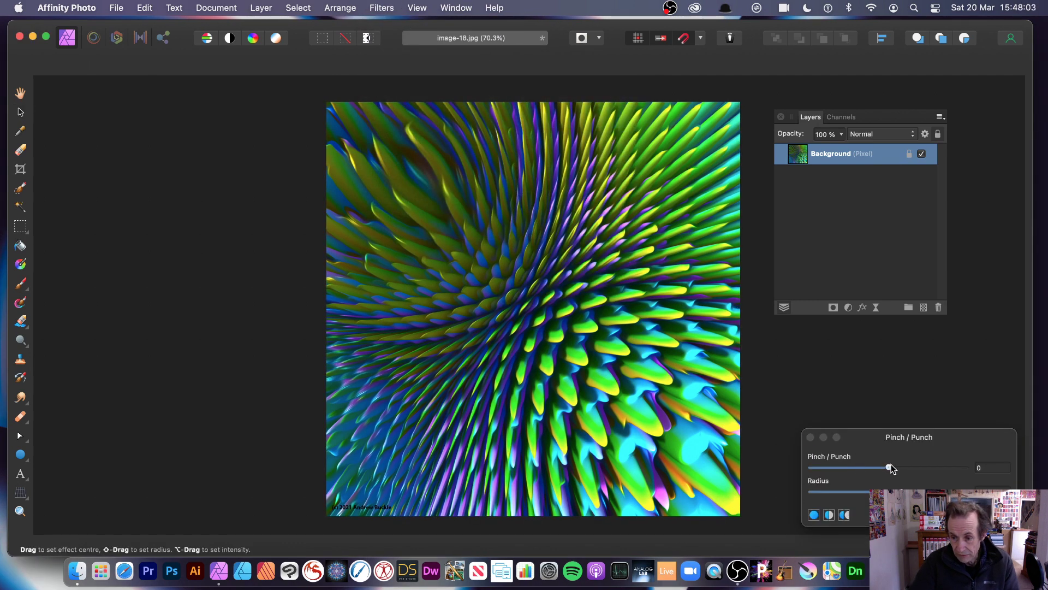
{"action": "left_click_drag", "start_coordinate": [890, 468], "coordinate": [949, 468]}
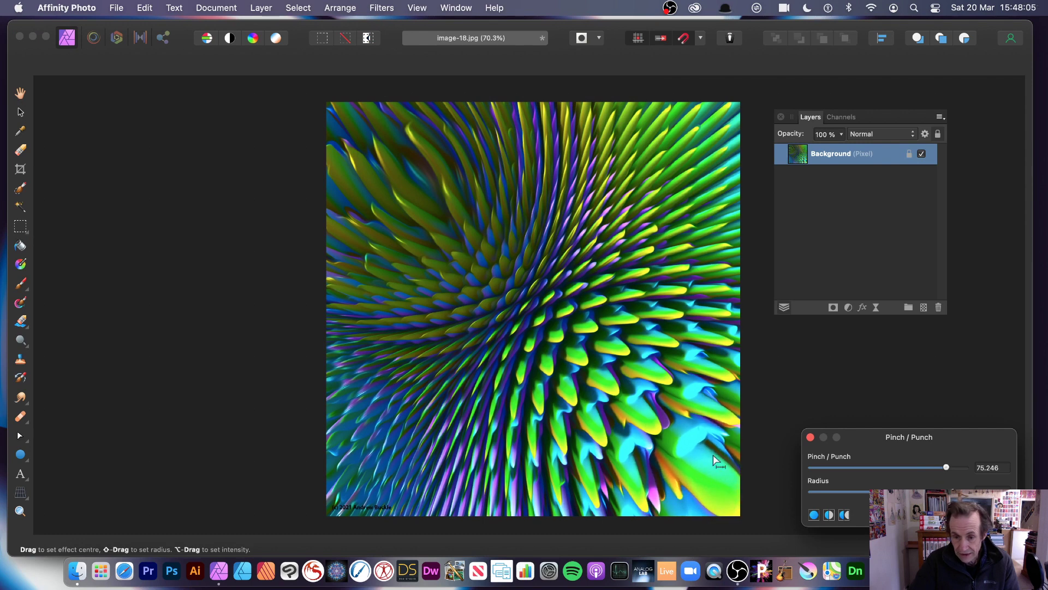
{"action": "left_click_drag", "start_coordinate": [702, 480], "coordinate": [506, 297]}
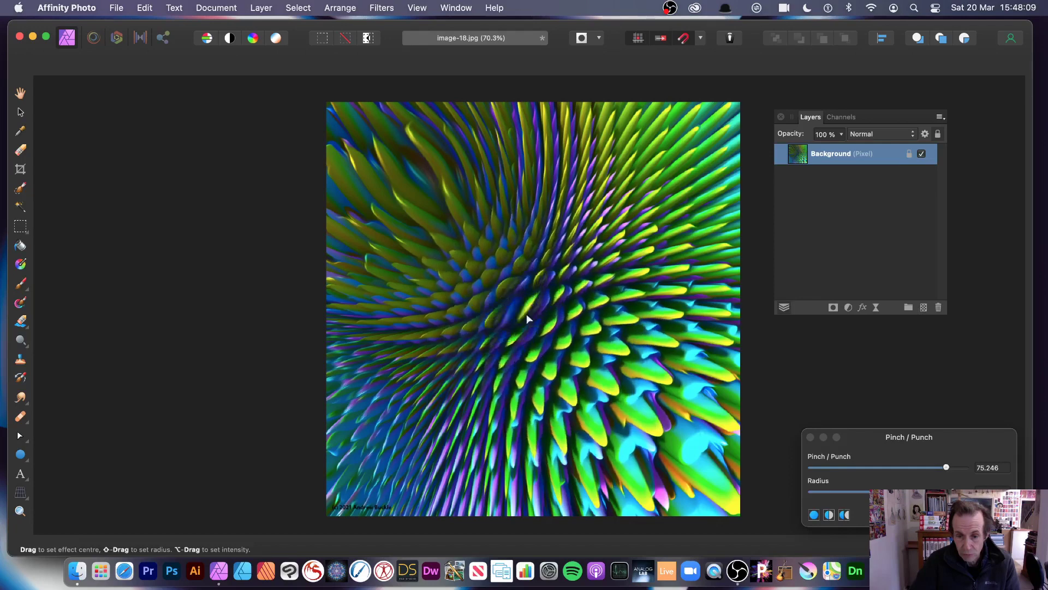
{"action": "left_click_drag", "start_coordinate": [956, 469], "coordinate": [964, 467]}
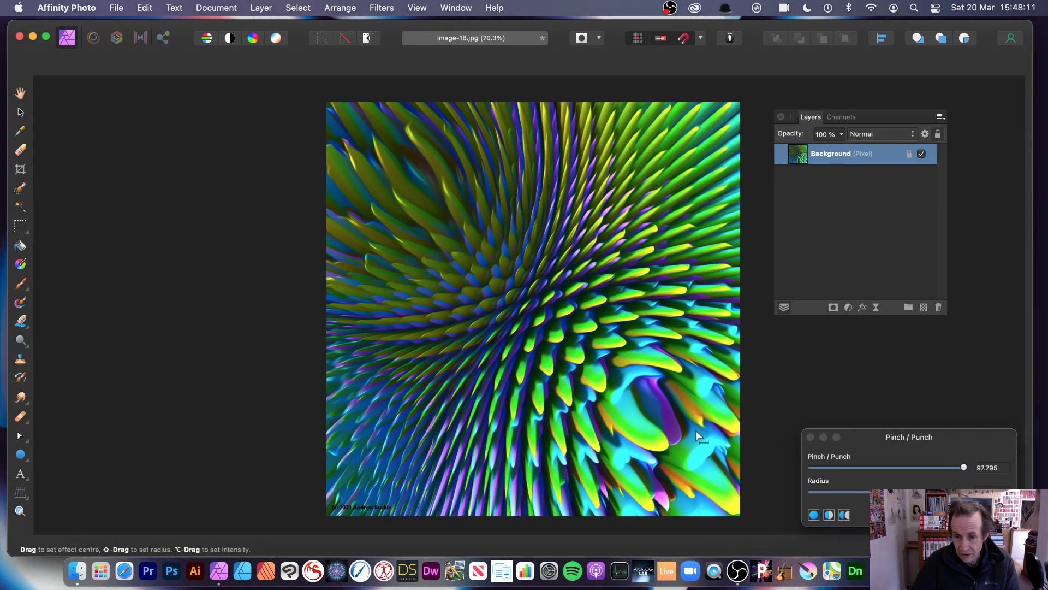
{"action": "left_click_drag", "start_coordinate": [664, 352], "coordinate": [682, 435]}
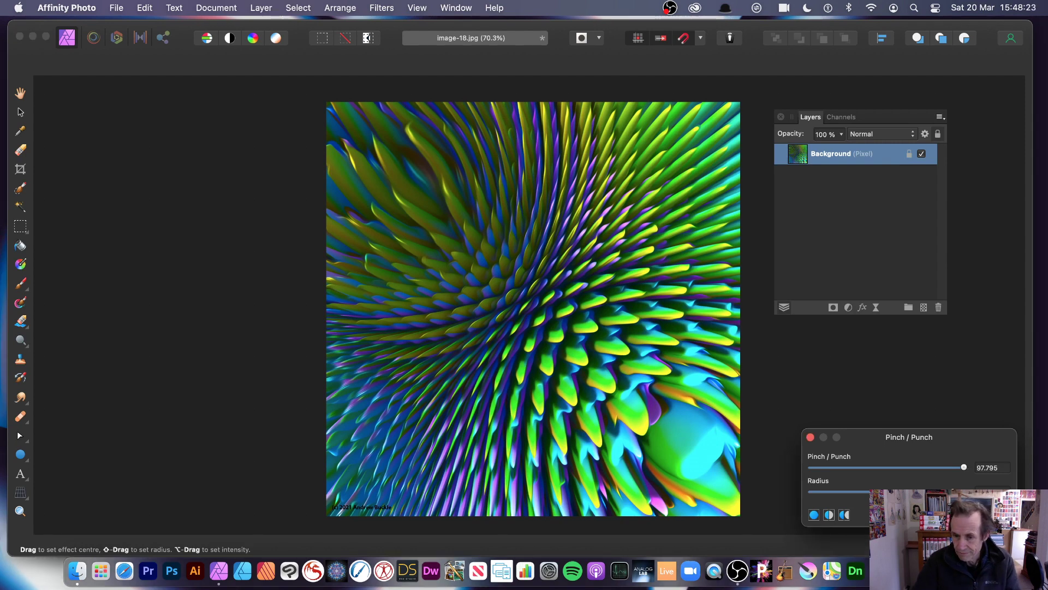
{"action": "key", "text": "Return"}
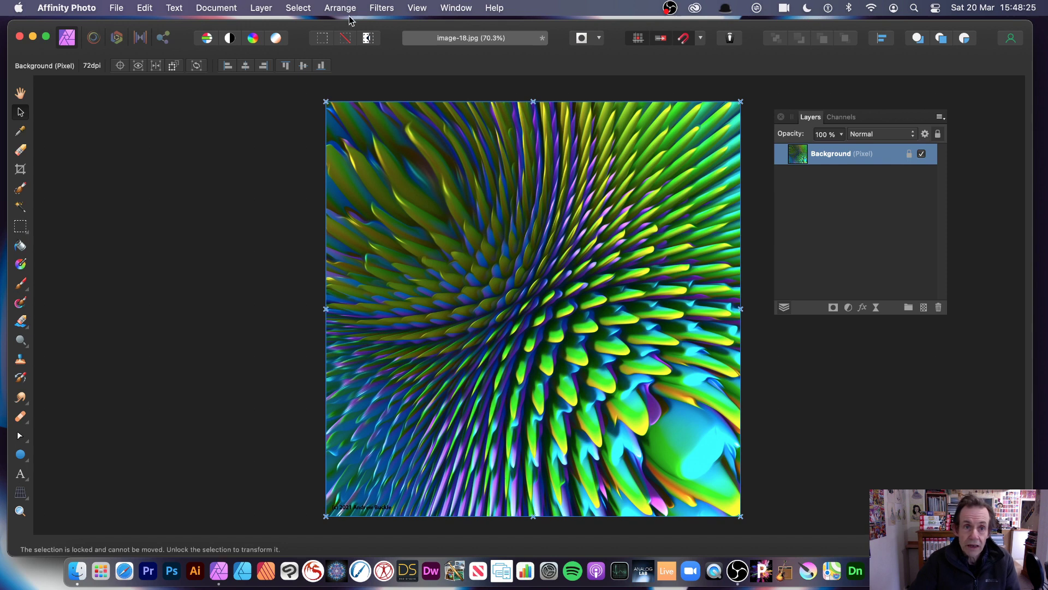
{"action": "left_click", "coordinate": [381, 8]}
{"action": "left_click", "coordinate": [384, 30]}
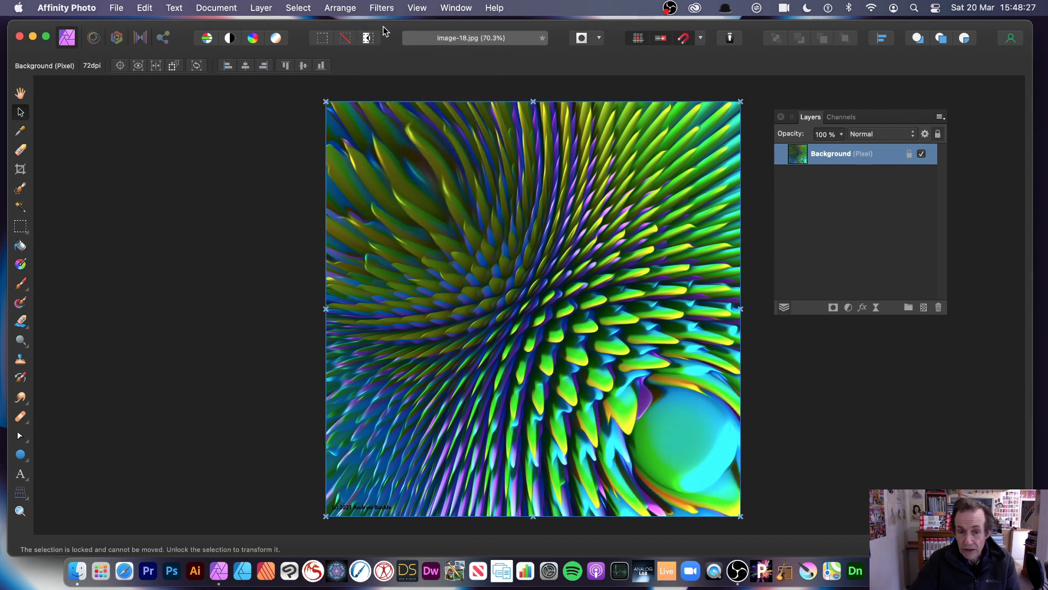
{"action": "left_click", "coordinate": [261, 8]}
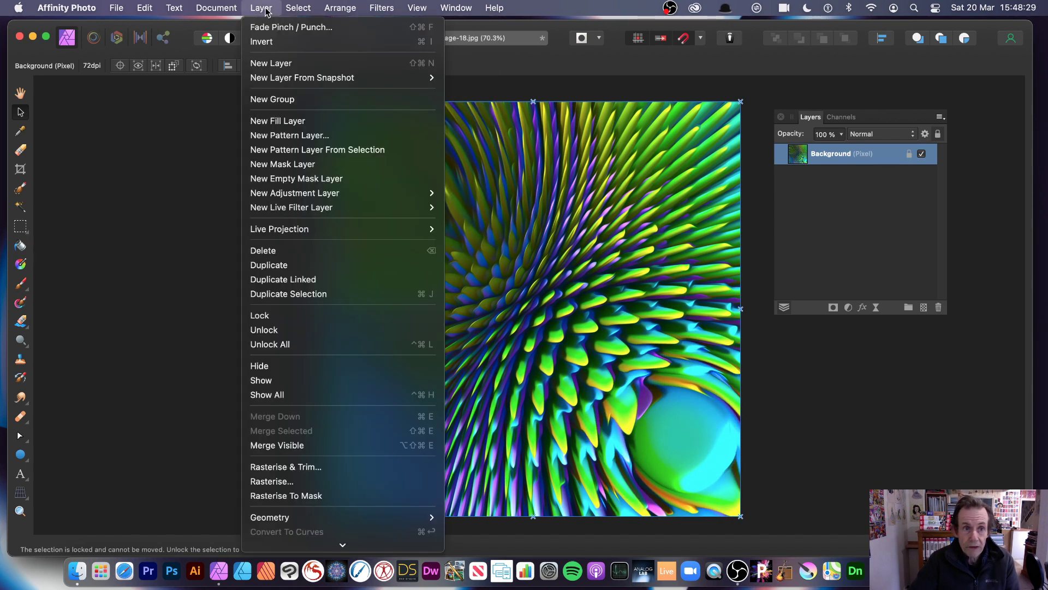
{"action": "left_click", "coordinate": [299, 33]}
{"action": "left_click_drag", "start_coordinate": [919, 435], "coordinate": [493, 235]}
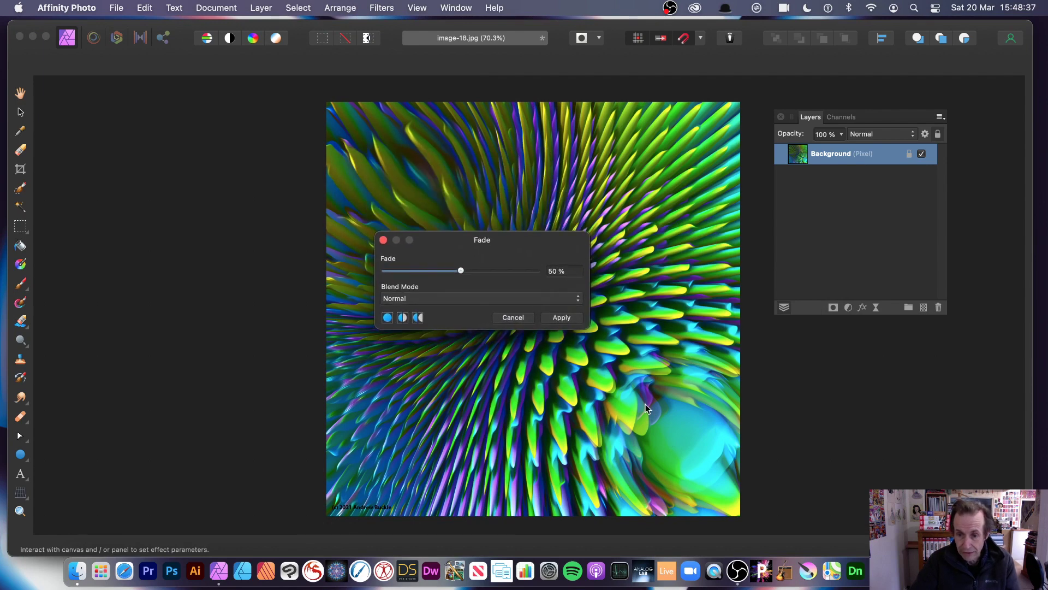
{"action": "left_click_drag", "start_coordinate": [494, 272], "coordinate": [477, 286]}
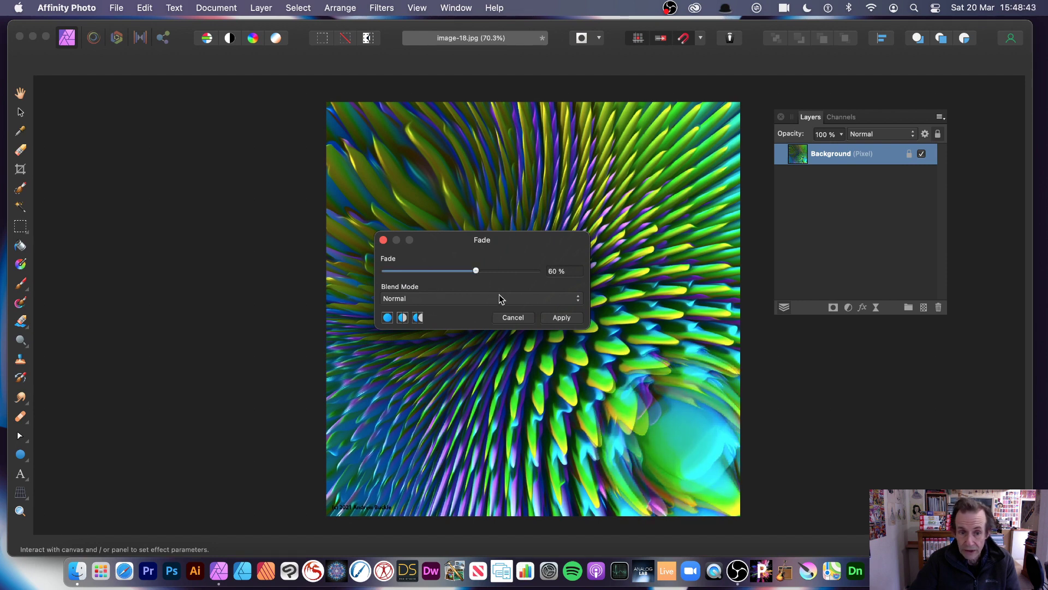
{"action": "left_click", "coordinate": [490, 298]}
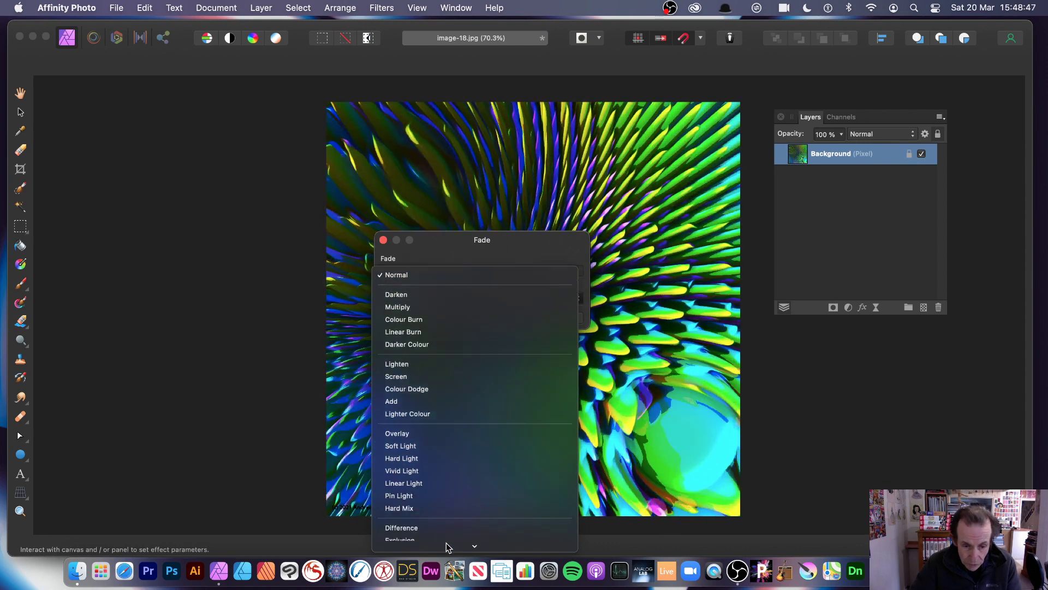
{"action": "left_click", "coordinate": [461, 482]}
{"action": "left_click_drag", "start_coordinate": [458, 246], "coordinate": [717, 287]}
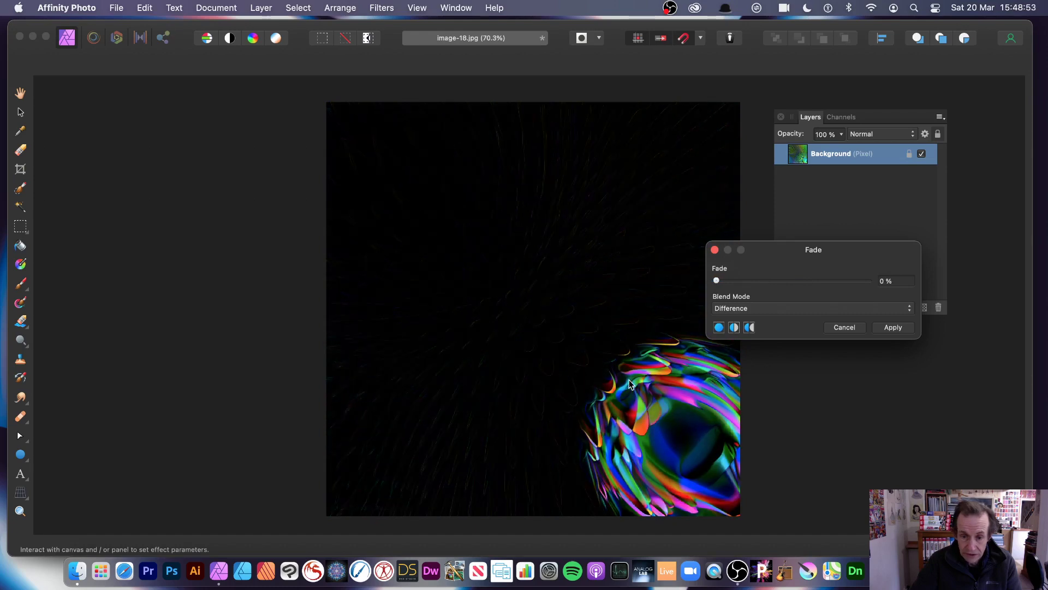
{"action": "left_click_drag", "start_coordinate": [784, 283], "coordinate": [933, 279]}
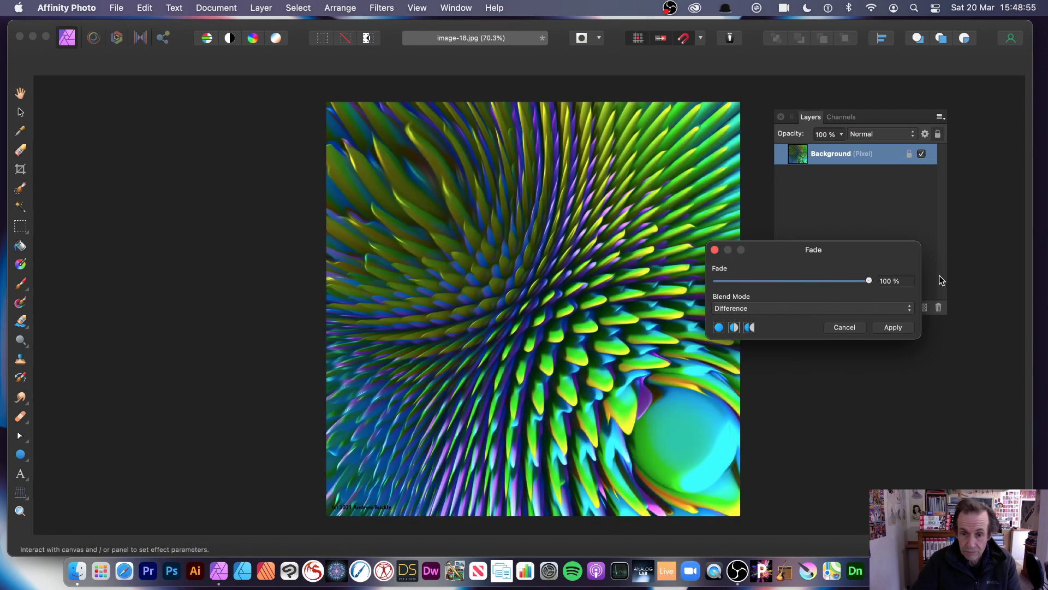
{"action": "left_click_drag", "start_coordinate": [848, 285], "coordinate": [693, 304]}
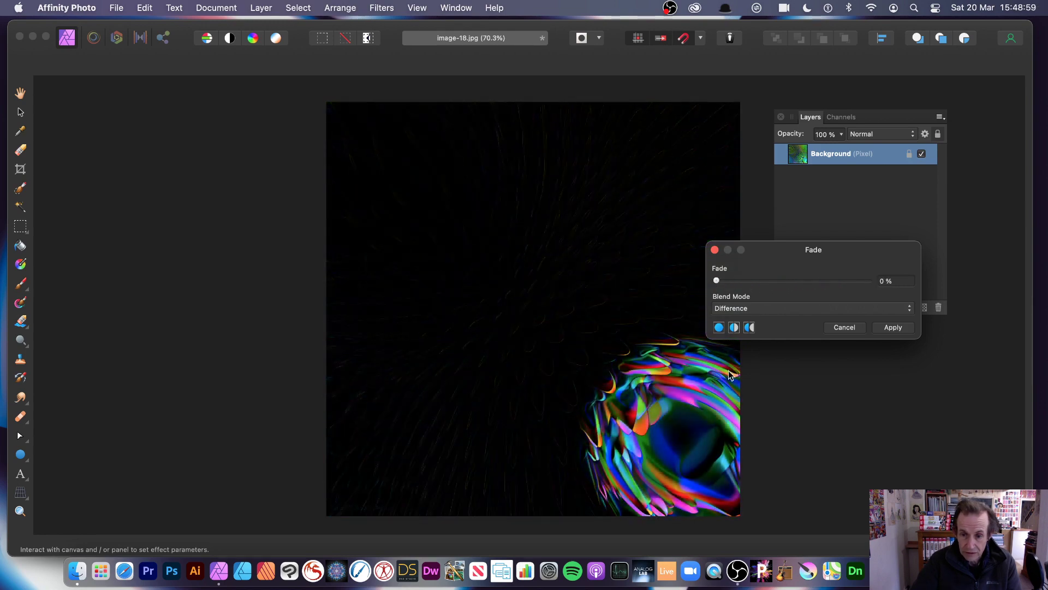
{"action": "left_click_drag", "start_coordinate": [772, 280], "coordinate": [900, 288]}
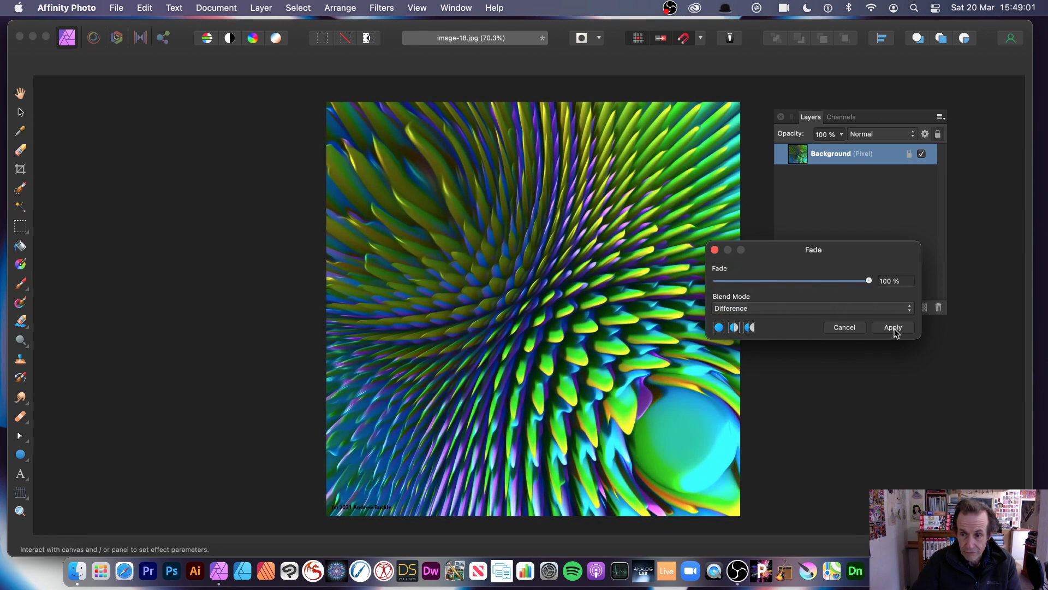
{"action": "left_click", "coordinate": [894, 328]}
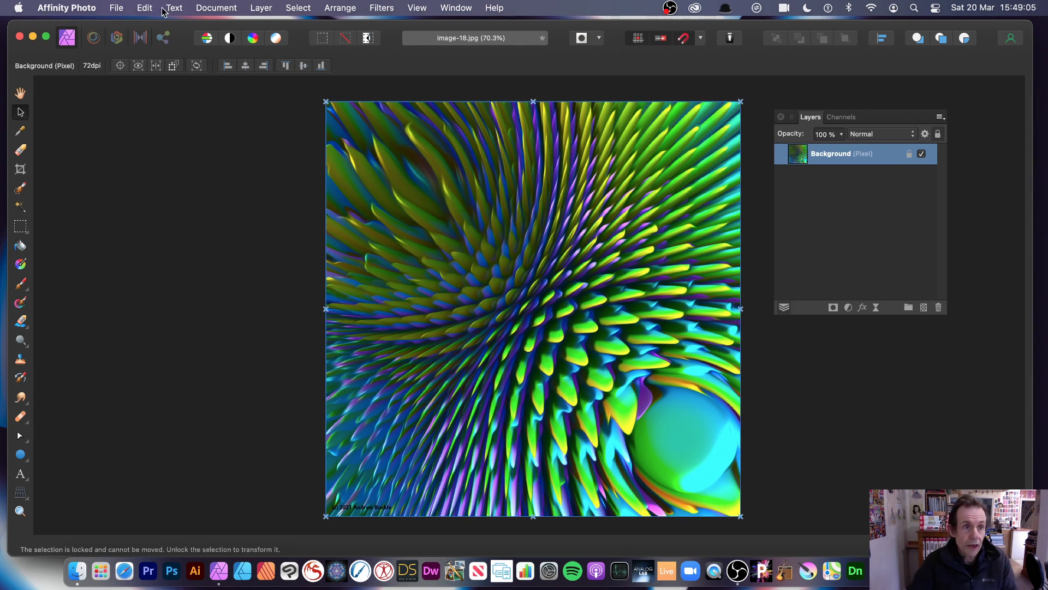
Step: Undo both Pinch / Punch passes to restore the plain spiky pattern, then start Layer > Duplicate
{"action": "left_click", "coordinate": [145, 8]}
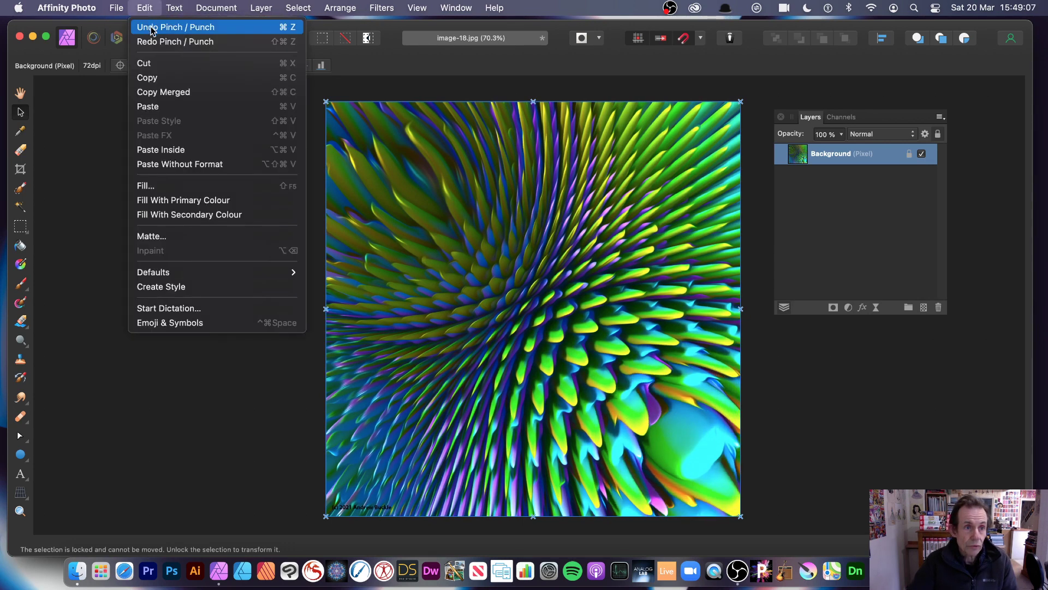
{"action": "left_click", "coordinate": [153, 28]}
{"action": "left_click", "coordinate": [145, 8]}
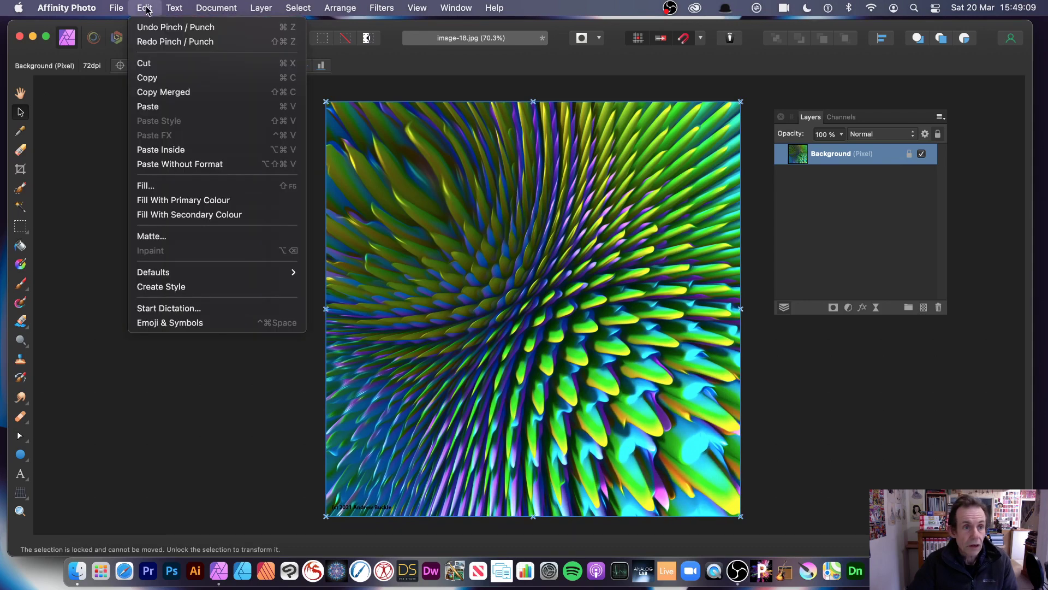
{"action": "left_click", "coordinate": [152, 26]}
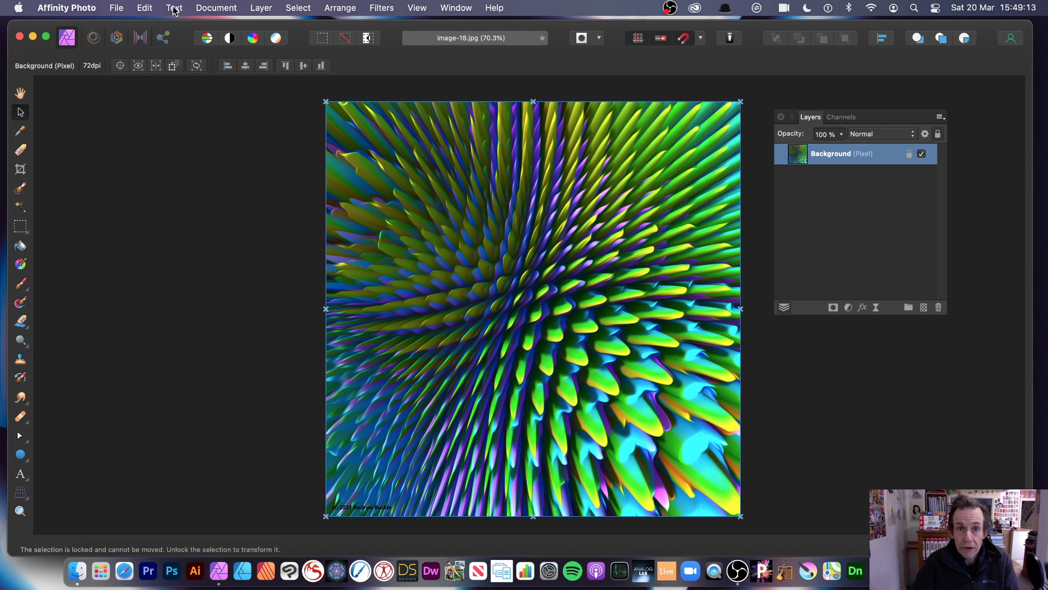
{"action": "left_click", "coordinate": [261, 8]}
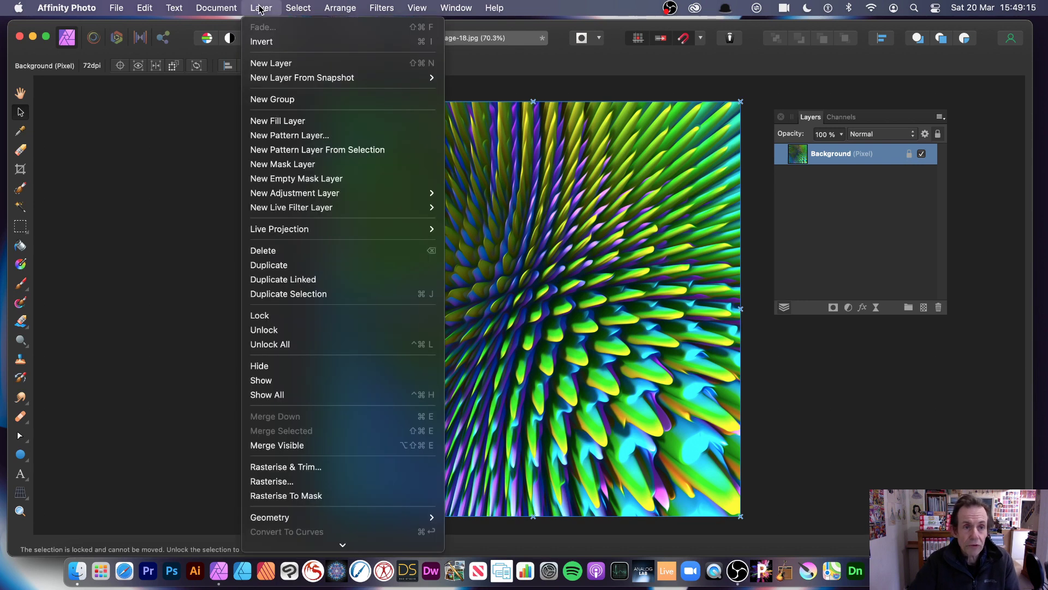
Step: Duplicate the Background layer and shrink the copy into a smaller square centred on the canvas
{"action": "left_click", "coordinate": [269, 265]}
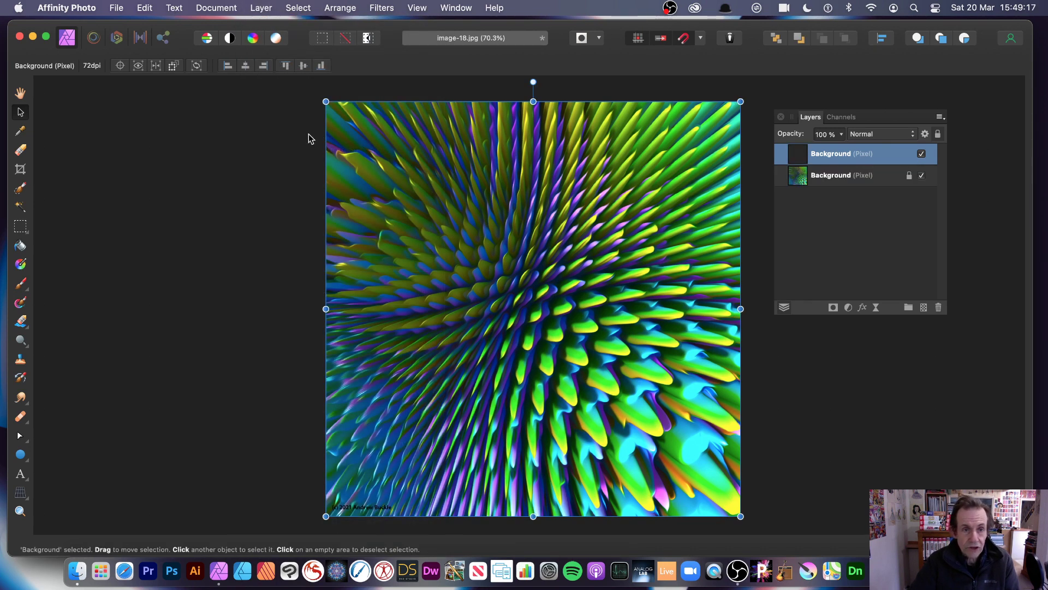
{"action": "left_click_drag", "start_coordinate": [327, 102], "coordinate": [526, 300]}
{"action": "left_click_drag", "start_coordinate": [627, 464], "coordinate": [491, 356]}
{"action": "mouse_move", "coordinate": [604, 406]}
{"action": "left_mouse_down"}
{"action": "mouse_move", "coordinate": [595, 372]}
{"action": "mouse_move", "coordinate": [616, 417]}
{"action": "left_mouse_up"}
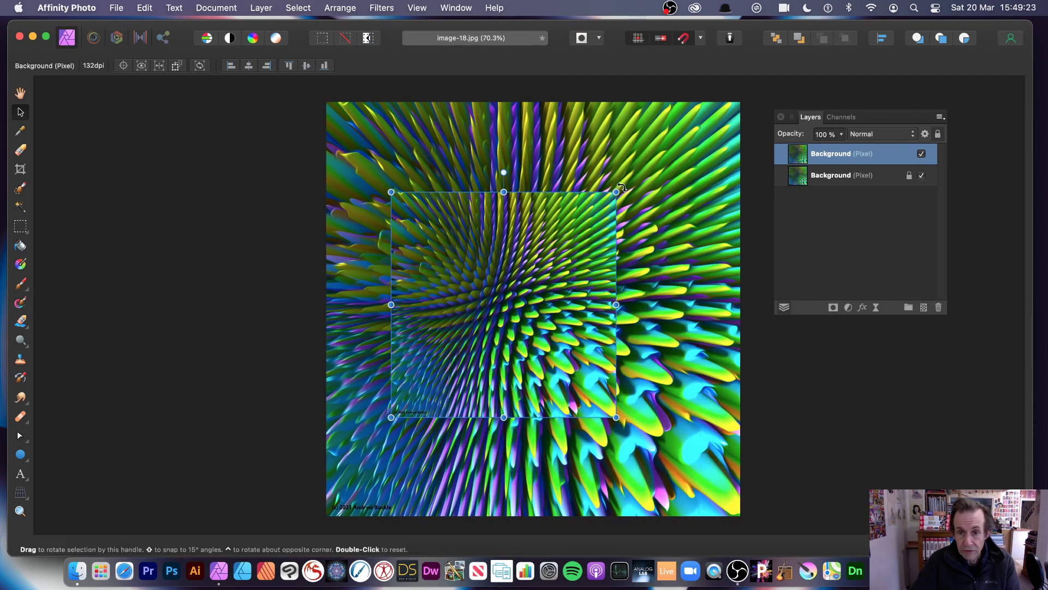
{"action": "left_click_drag", "start_coordinate": [622, 188], "coordinate": [667, 313]}
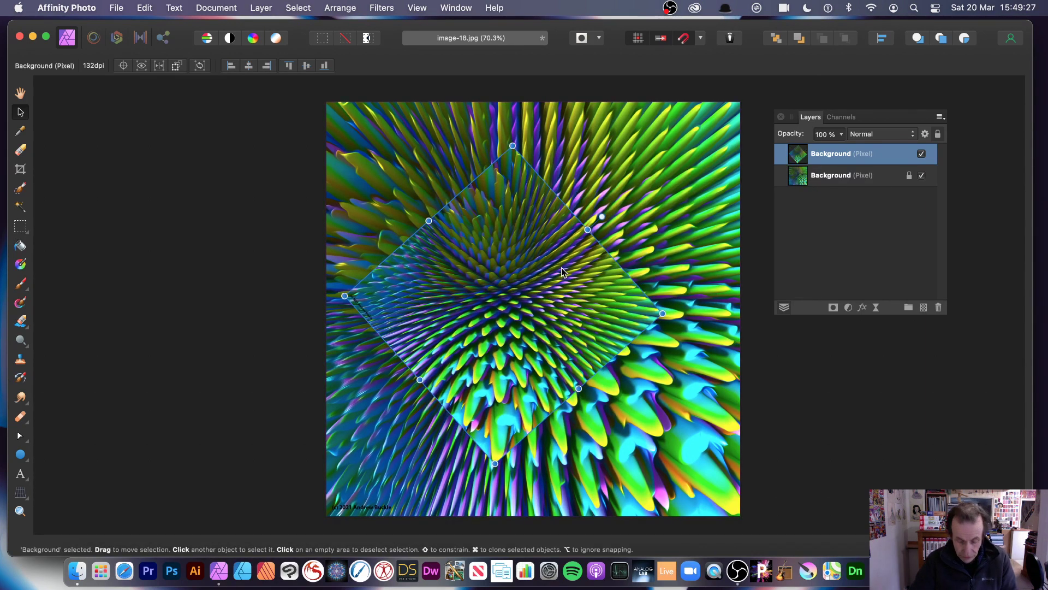
{"action": "key", "text": "super+z"}
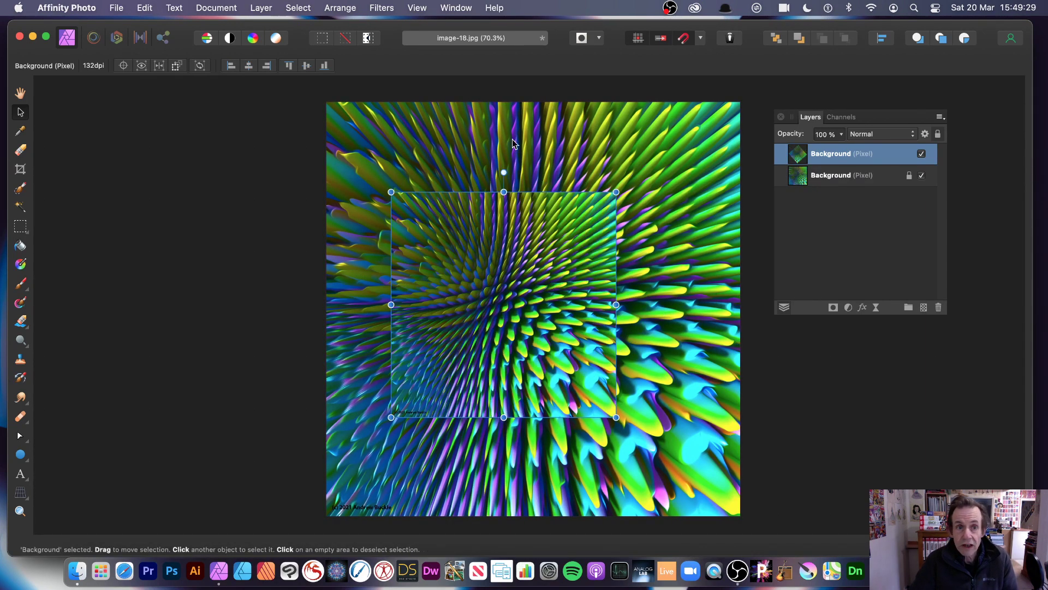
{"action": "left_click", "coordinate": [382, 8]}
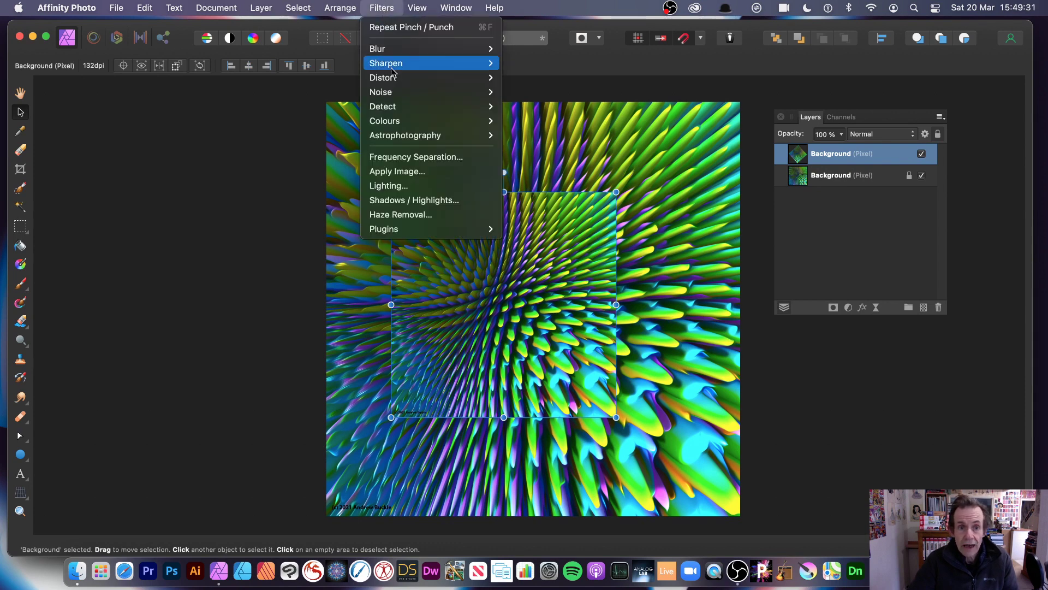
{"action": "mouse_move", "coordinate": [409, 77]}
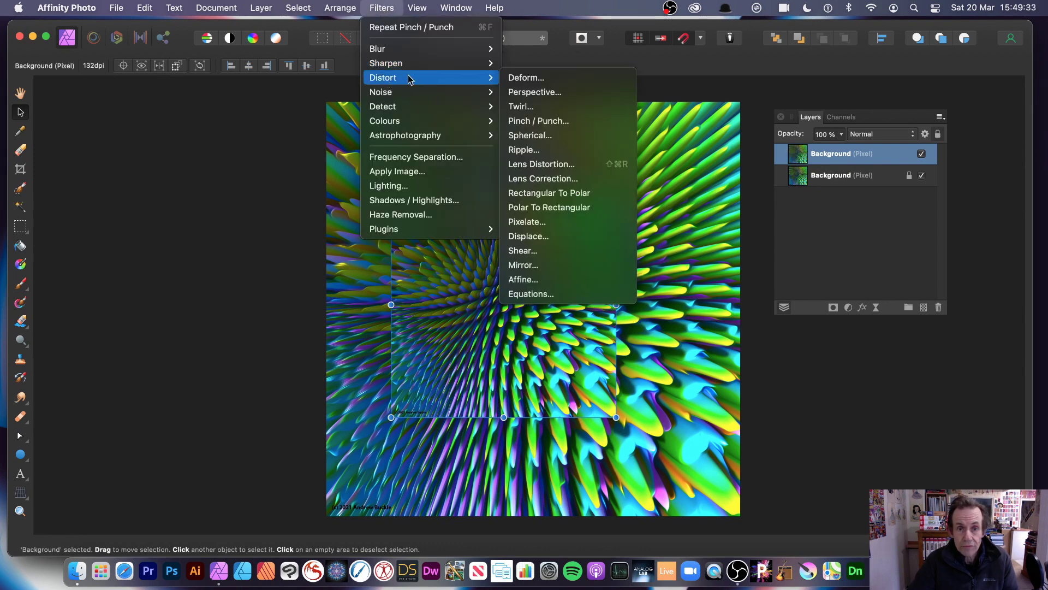
{"action": "left_click", "coordinate": [539, 121]}
{"action": "left_click_drag", "start_coordinate": [989, 468], "coordinate": [805, 329]}
{"action": "left_click", "coordinate": [769, 305]}
{"action": "left_click_drag", "start_coordinate": [600, 246], "coordinate": [584, 271]}
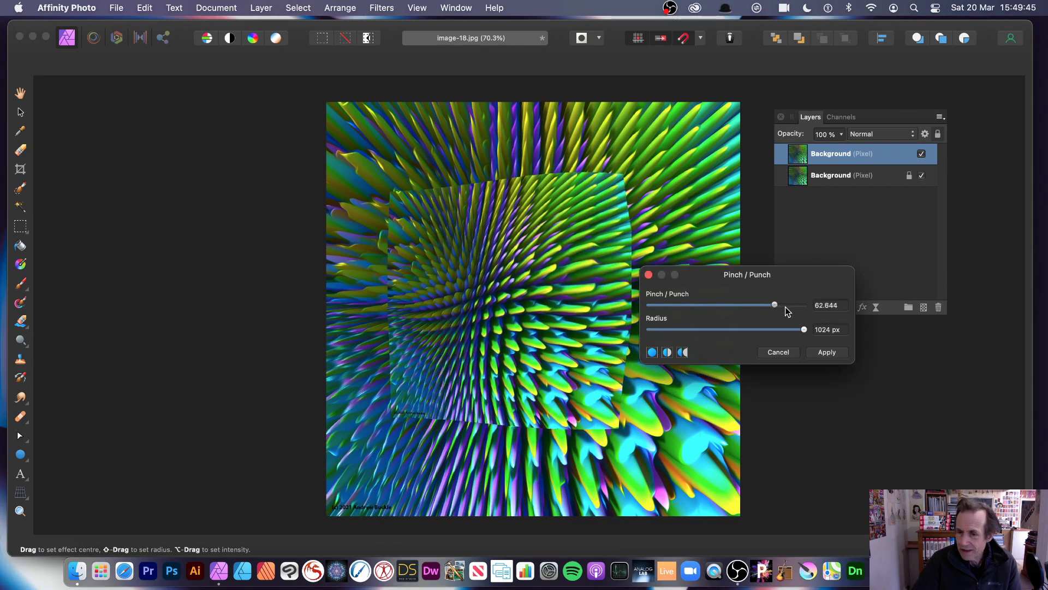
{"action": "left_click_drag", "start_coordinate": [774, 305], "coordinate": [802, 309]}
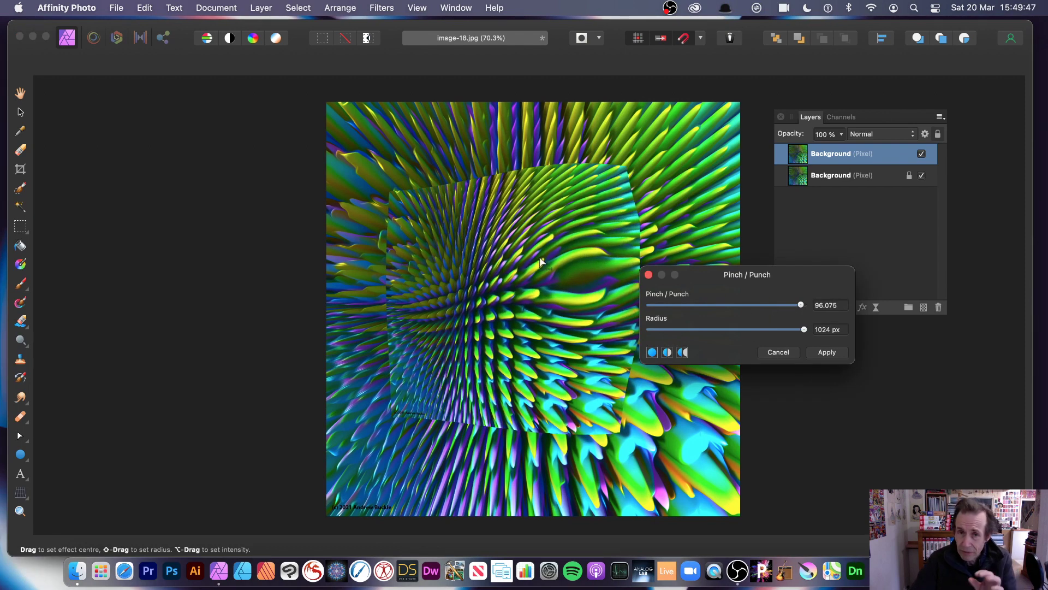
{"action": "left_click_drag", "start_coordinate": [596, 290], "coordinate": [525, 330]}
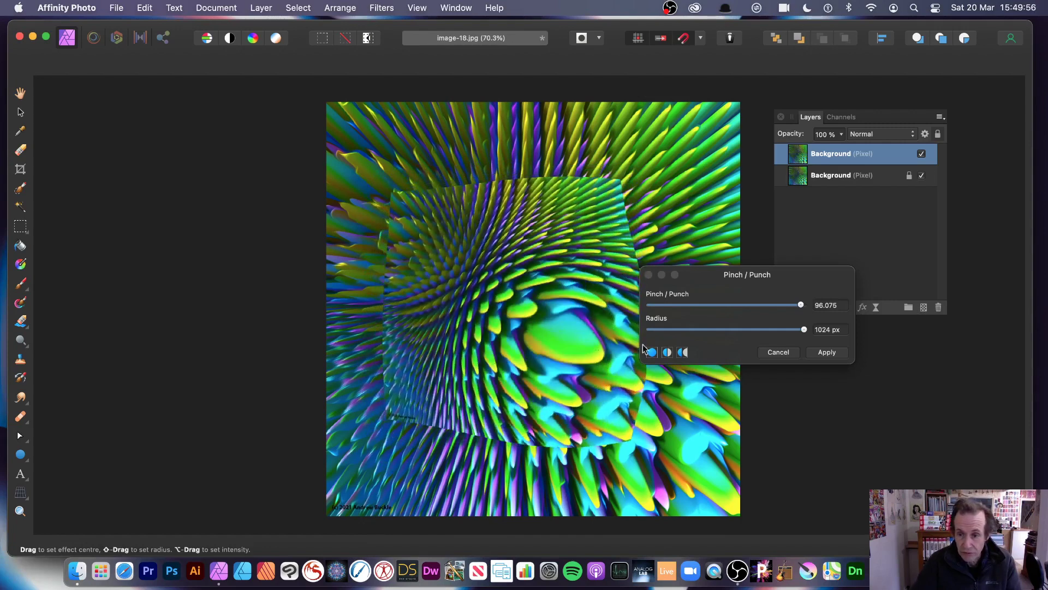
{"action": "left_click", "coordinate": [777, 352]}
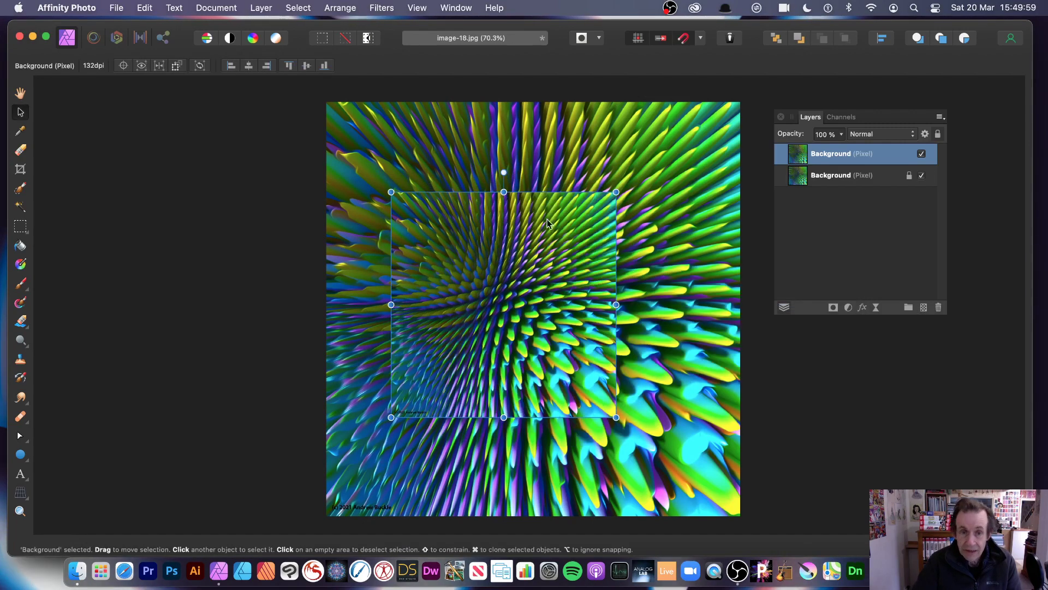
Step: Warp the square copy with Deform, dragging pins up-right and up-left into a twisting swirl
{"action": "left_click", "coordinate": [379, 8]}
{"action": "mouse_move", "coordinate": [394, 78]}
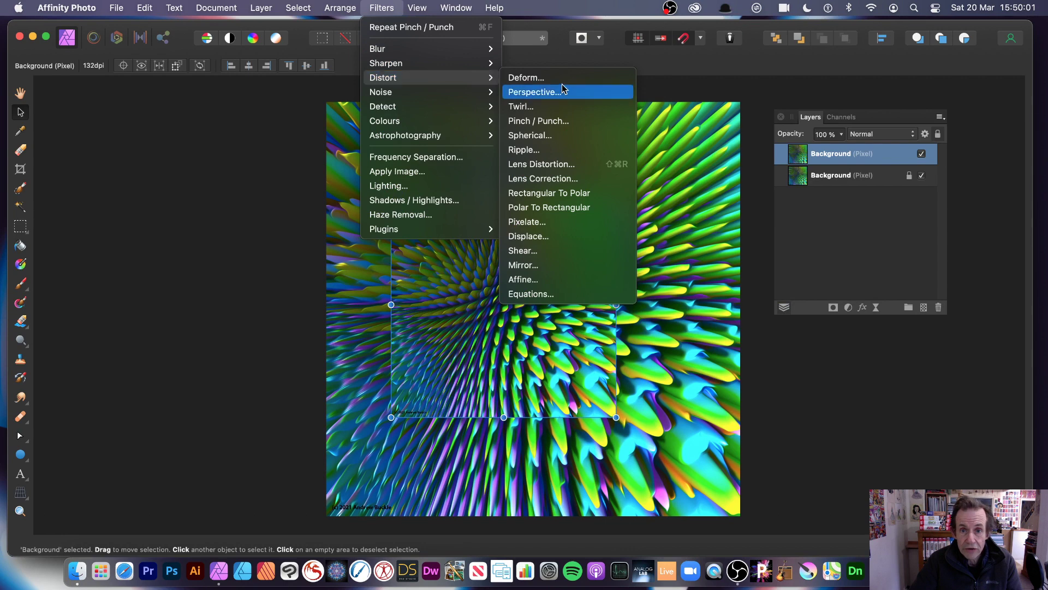
{"action": "left_click", "coordinate": [557, 77]}
{"action": "left_click", "coordinate": [554, 328]}
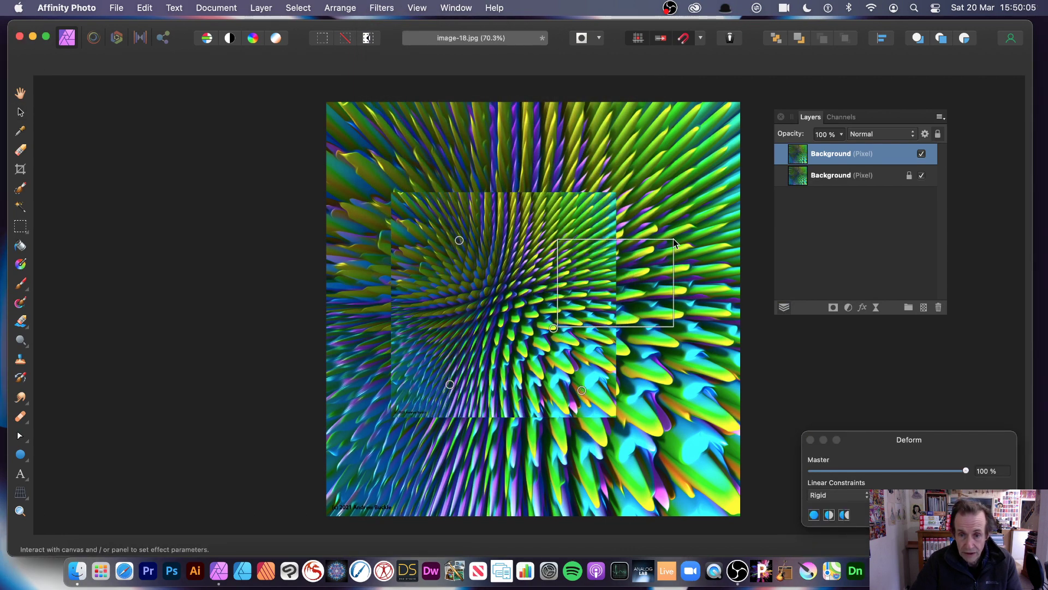
{"action": "left_click_drag", "start_coordinate": [553, 329], "coordinate": [651, 230]}
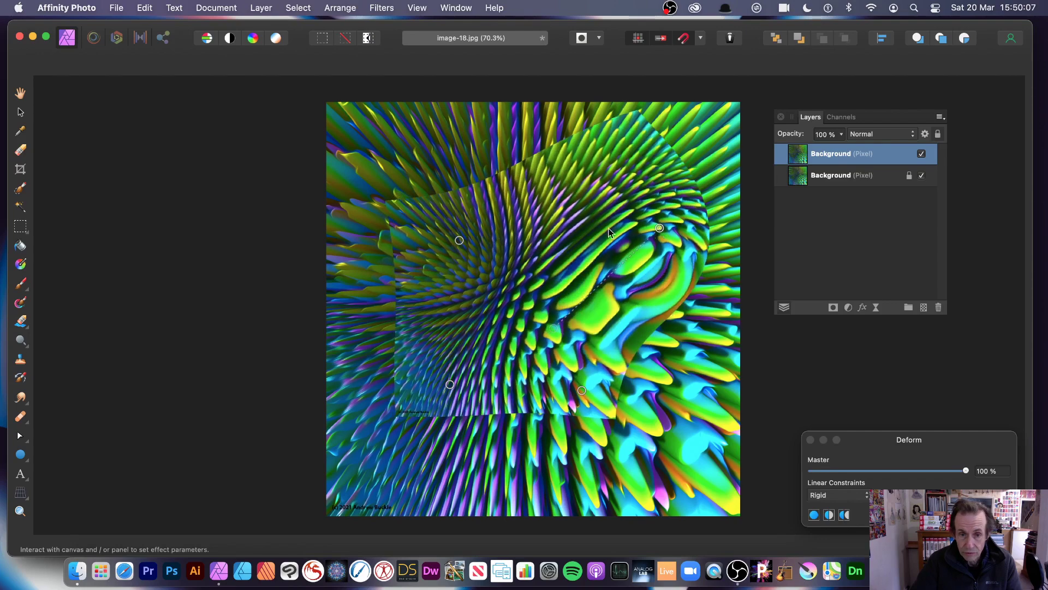
{"action": "left_click_drag", "start_coordinate": [460, 240], "coordinate": [531, 374]}
{"action": "left_click_drag", "start_coordinate": [624, 414], "coordinate": [411, 375]}
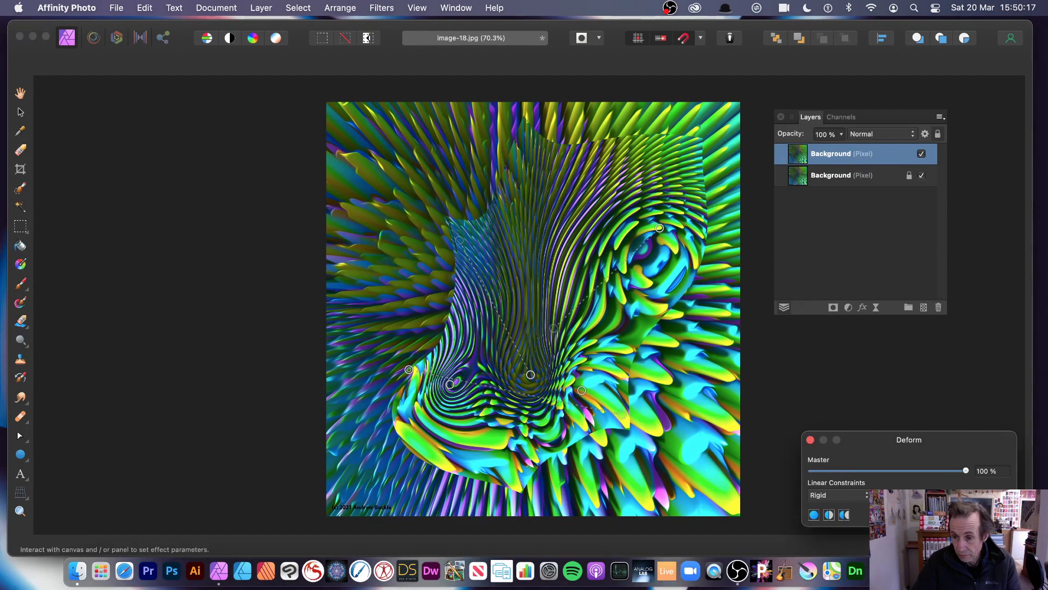
Step: Commit the deform, then pinch the copy at about 62.7 strength near its upper centre
{"action": "key", "text": "v"}
{"action": "left_click", "coordinate": [379, 7]}
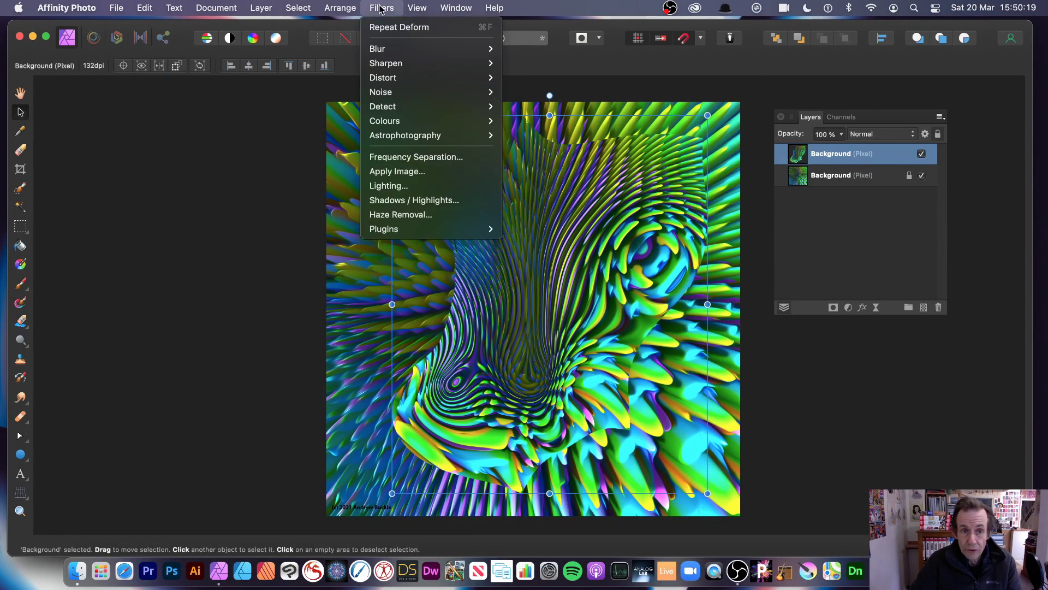
{"action": "mouse_move", "coordinate": [388, 80]}
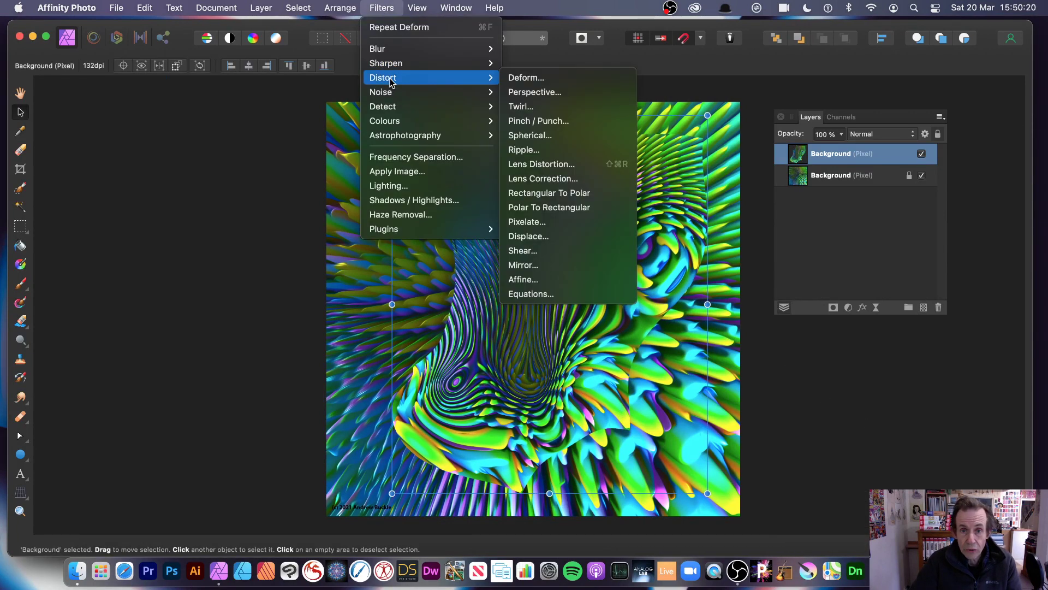
{"action": "left_click", "coordinate": [530, 120]}
{"action": "left_click_drag", "start_coordinate": [904, 468], "coordinate": [937, 467]}
{"action": "left_click", "coordinate": [656, 322]}
{"action": "left_click_drag", "start_coordinate": [655, 322], "coordinate": [650, 262]}
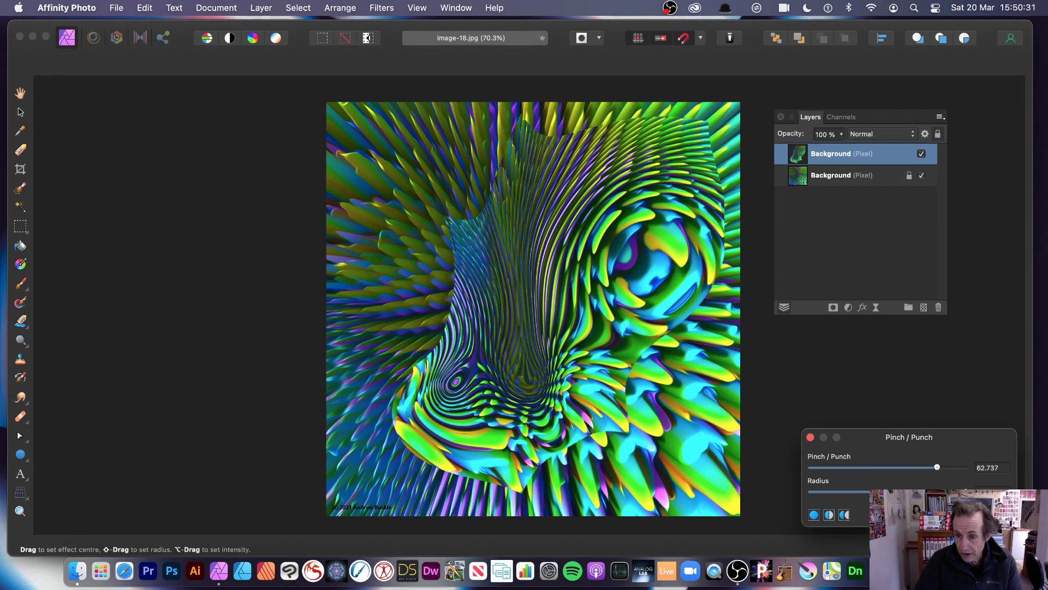
{"action": "left_click", "coordinate": [994, 514]}
Step: Repeat the pinch twice, then scale down and reposition the top layer beside the first copy
{"action": "left_click", "coordinate": [382, 8]}
{"action": "left_click", "coordinate": [393, 28]}
{"action": "left_click", "coordinate": [377, 7]}
{"action": "left_click", "coordinate": [393, 25]}
{"action": "left_click_drag", "start_coordinate": [636, 232], "coordinate": [577, 262]}
{"action": "left_click_drag", "start_coordinate": [333, 118], "coordinate": [440, 237]}
{"action": "left_click_drag", "start_coordinate": [617, 364], "coordinate": [651, 334]}
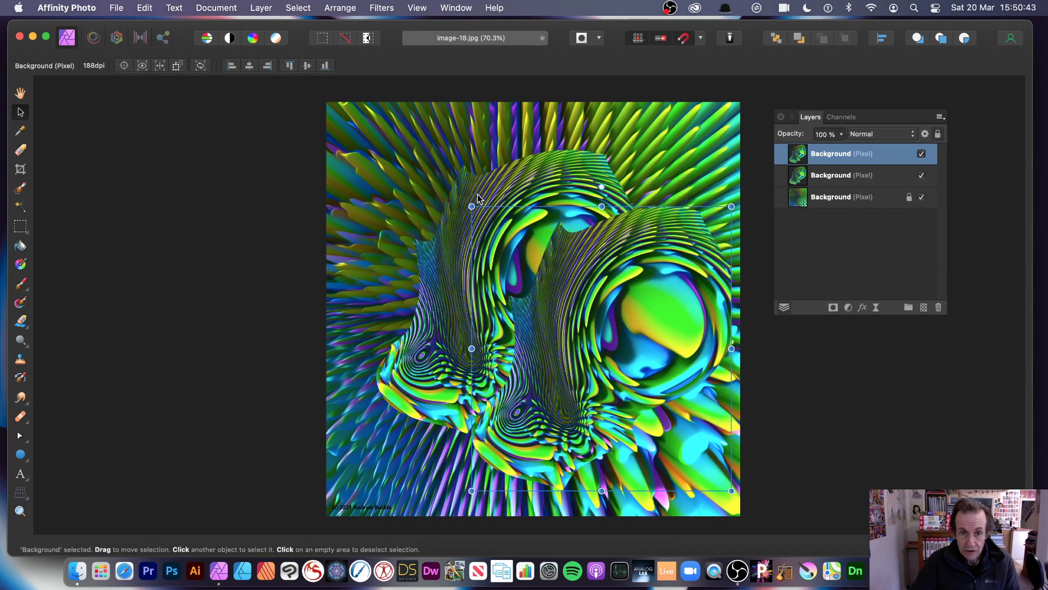
Step: Rotate the top copy about 160° into the lower right, then merge it with the other warped layer
{"action": "left_click_drag", "start_coordinate": [478, 198], "coordinate": [770, 434]}
{"action": "left_click_drag", "start_coordinate": [623, 350], "coordinate": [657, 349]}
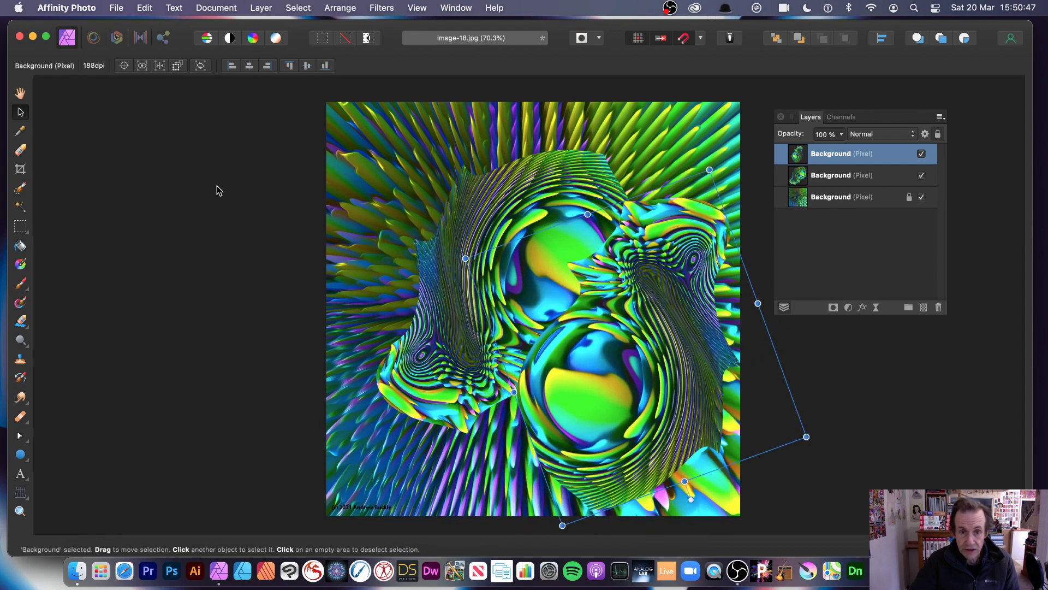
{"action": "left_click", "coordinate": [819, 179], "text": "shift"}
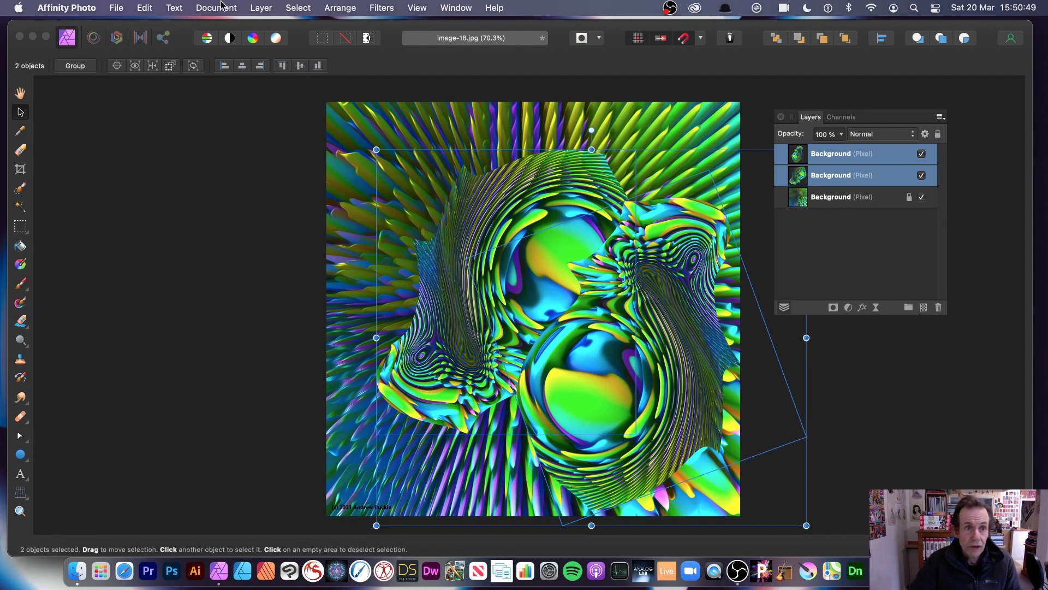
{"action": "left_click", "coordinate": [261, 8]}
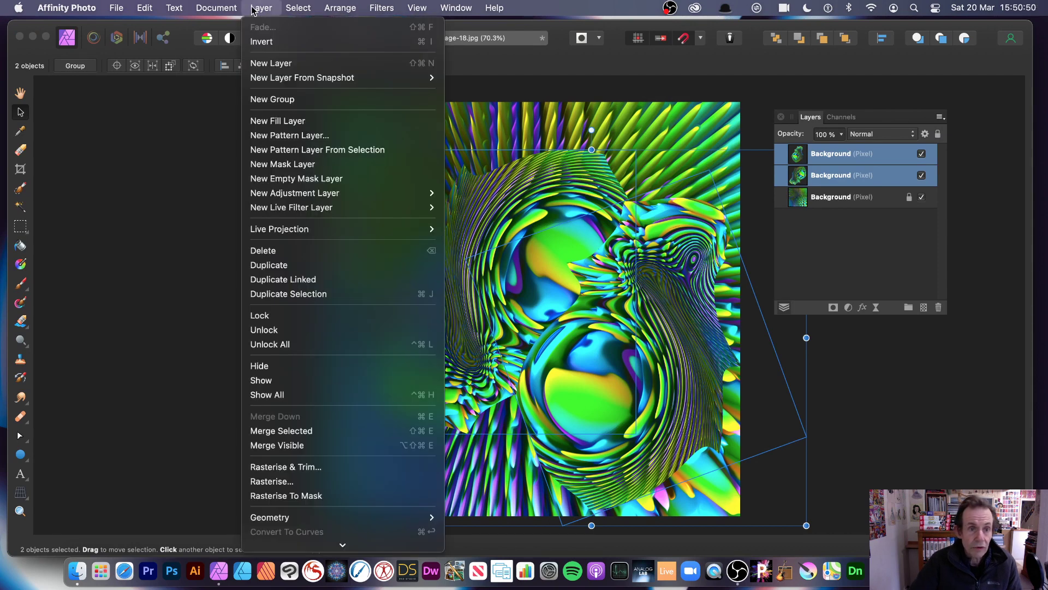
{"action": "left_click", "coordinate": [298, 432]}
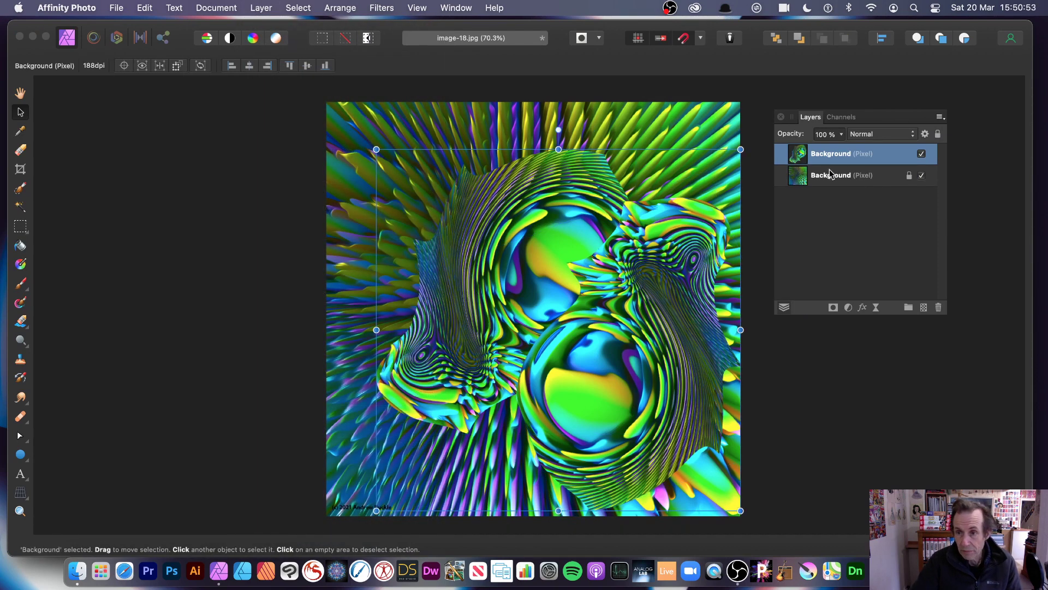
Step: Move the merged layer up-left and repeat Pinch / Punch on it twice
{"action": "left_click_drag", "start_coordinate": [595, 291], "coordinate": [557, 271]}
{"action": "left_click", "coordinate": [370, 14]}
{"action": "left_click", "coordinate": [393, 32]}
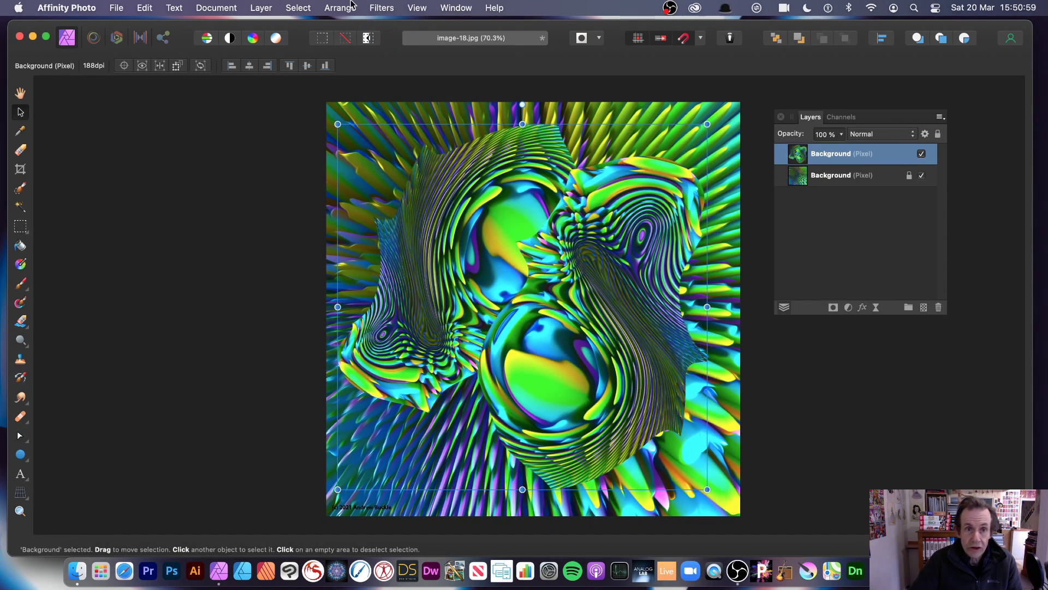
{"action": "left_click", "coordinate": [377, 7]}
{"action": "left_click", "coordinate": [385, 21]}
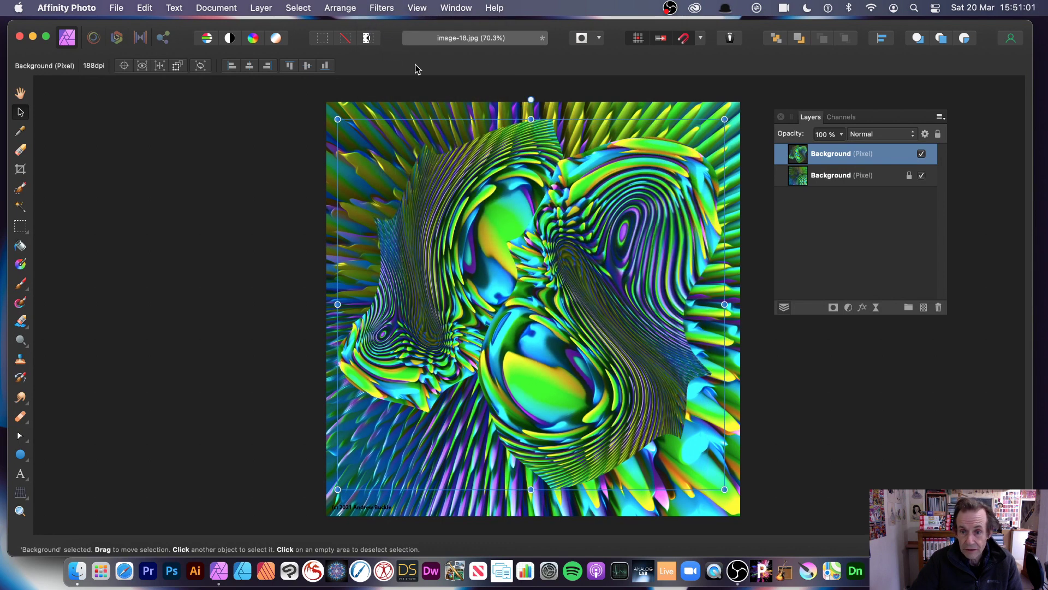
Step: Shrink the warped layer from its corner and rotate it with the Move tool
{"action": "left_click_drag", "start_coordinate": [337, 119], "coordinate": [446, 224]}
{"action": "left_click_drag", "start_coordinate": [732, 221], "coordinate": [459, 207]}
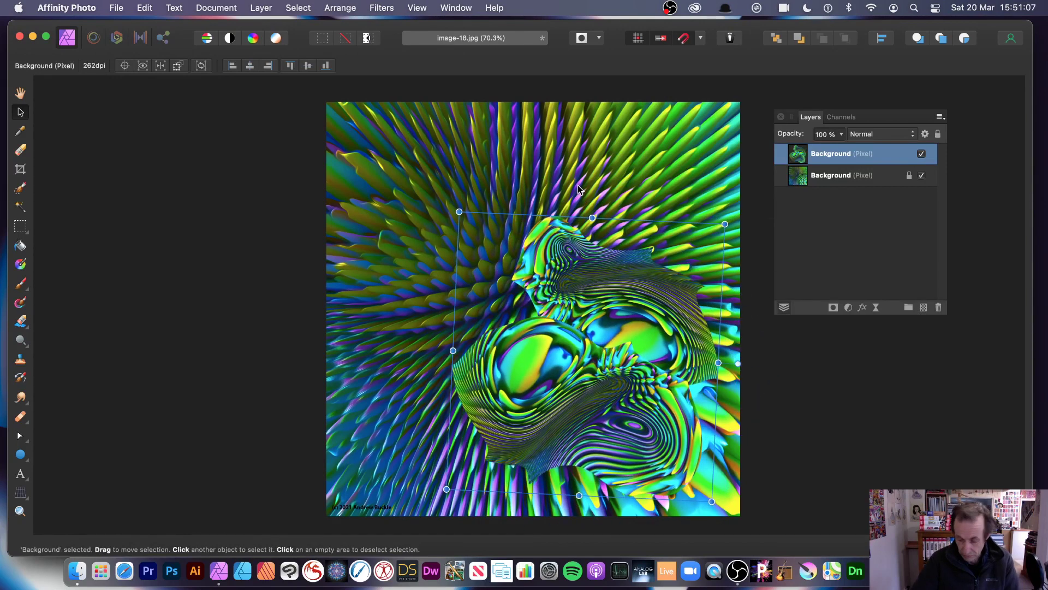
{"action": "left_click", "coordinate": [371, 9]}
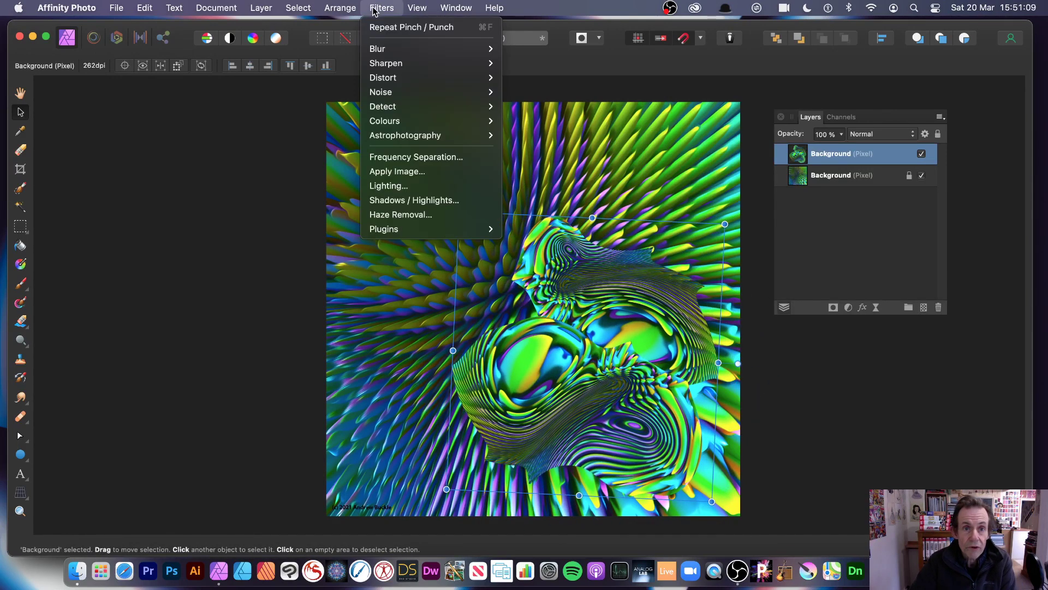
Step: Repeat Pinch / Punch twice more and move the warped layer up-left
{"action": "left_click", "coordinate": [381, 27]}
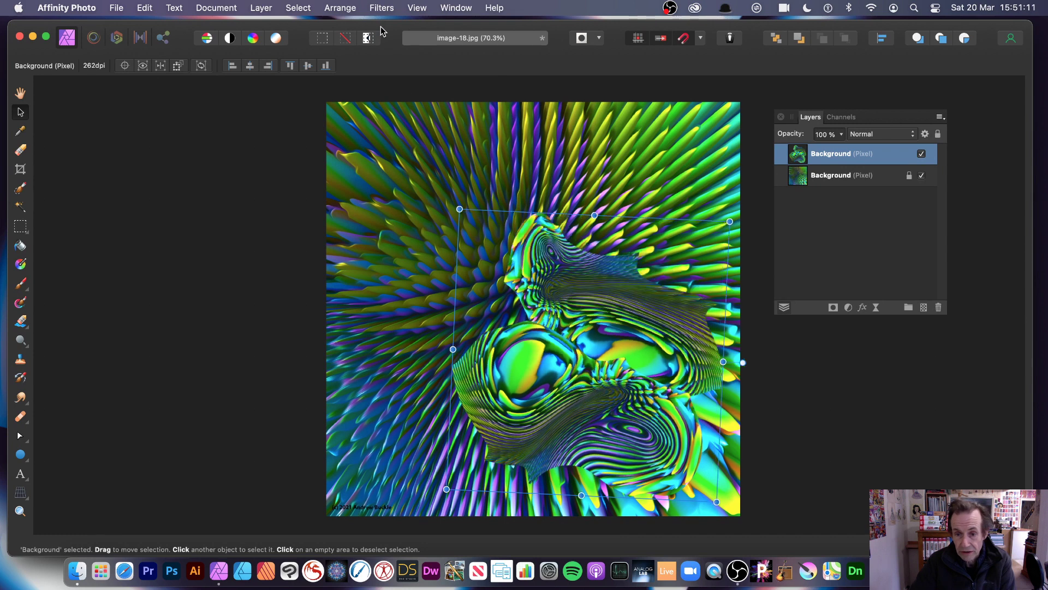
{"action": "left_click", "coordinate": [381, 9]}
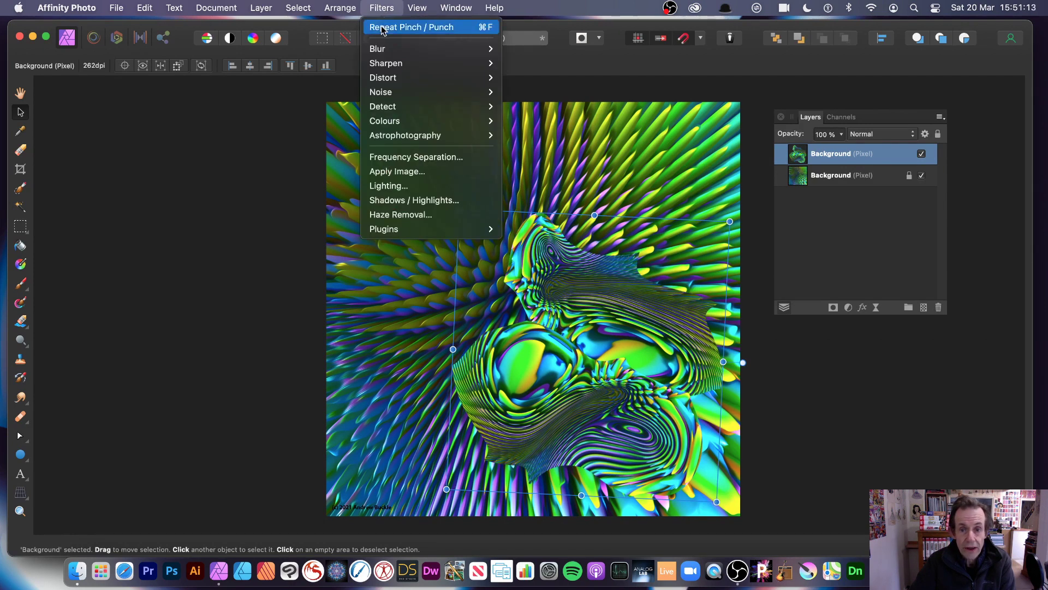
{"action": "left_click", "coordinate": [382, 28]}
{"action": "left_click_drag", "start_coordinate": [565, 326], "coordinate": [481, 211]}
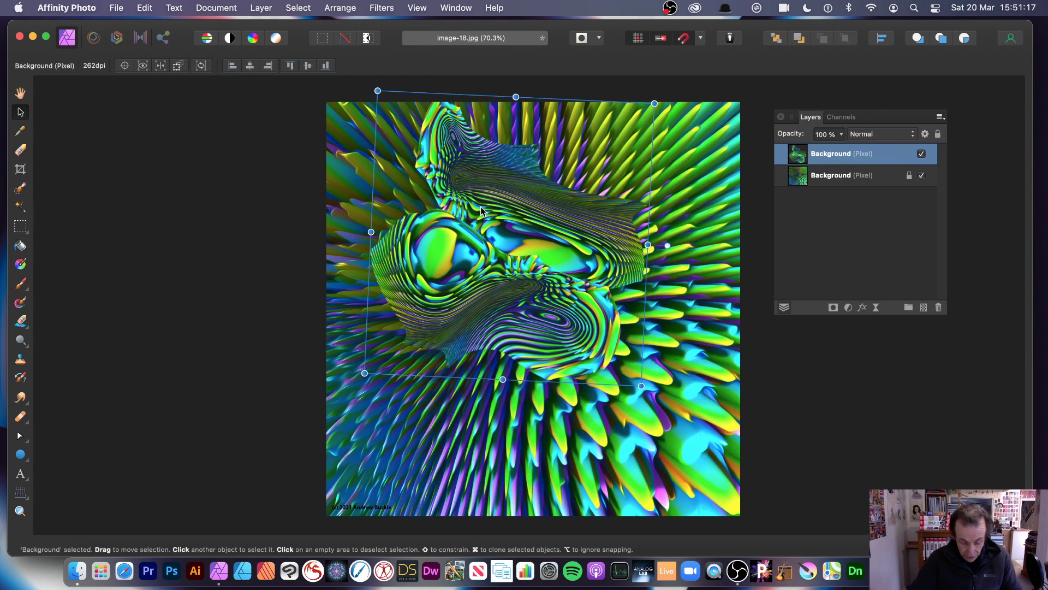
Step: Make two lower clones of the warped layer, then undo back to the original Background
{"action": "left_click_drag", "start_coordinate": [579, 327], "coordinate": [603, 359]}
{"action": "mouse_move", "coordinate": [399, 404]}
{"action": "left_mouse_down"}
{"action": "mouse_move", "coordinate": [378, 405]}
{"action": "mouse_move", "coordinate": [444, 356]}
{"action": "left_mouse_up"}
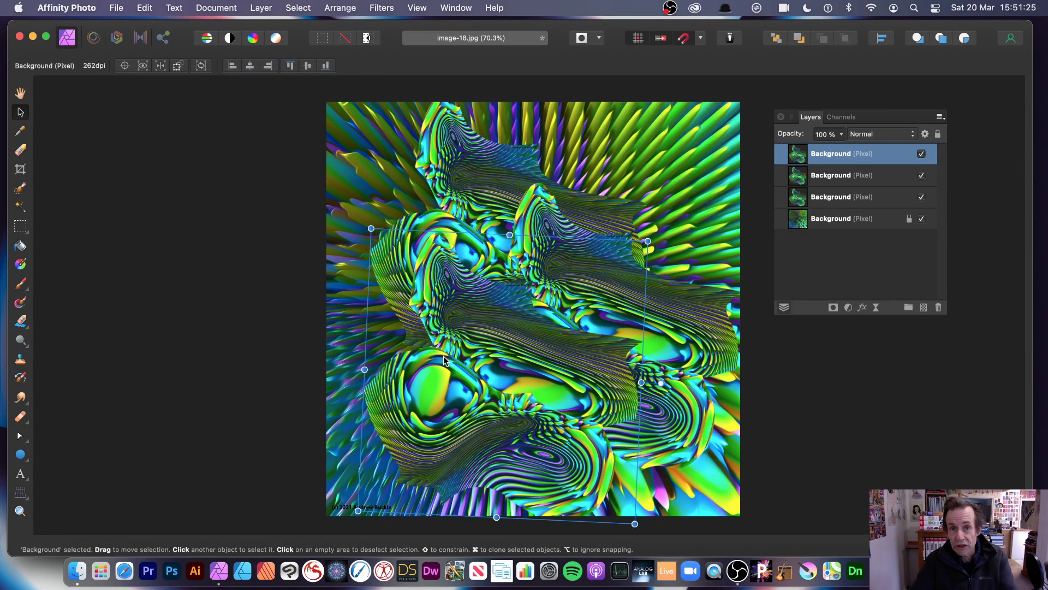
{"action": "key", "text": "super+z"}
{"action": "key", "text": "super+z"}
{"action": "key", "text": "super+z"}
{"action": "key", "text": "super+z"}
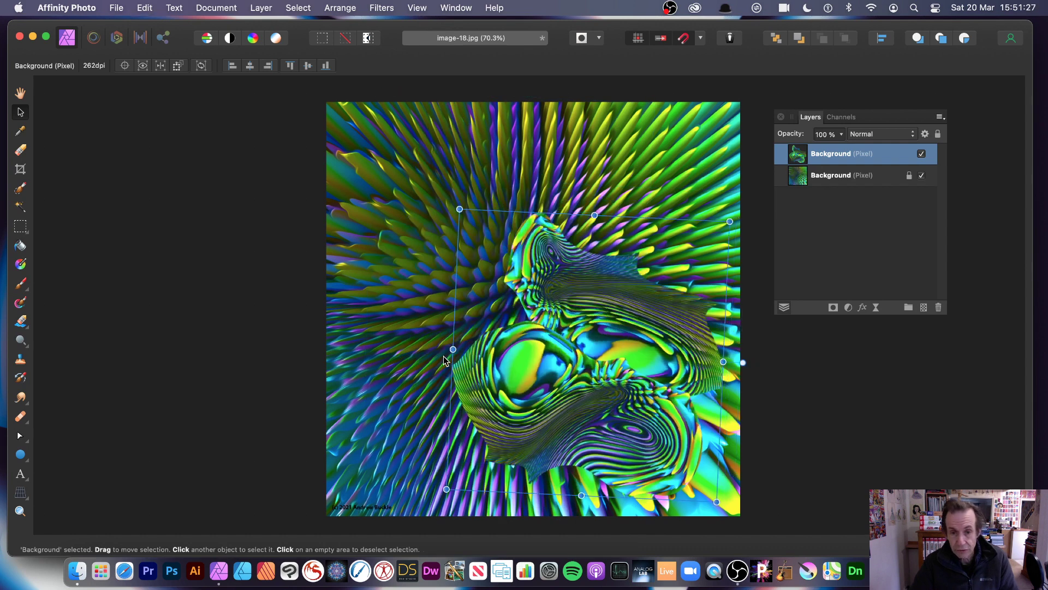
{"action": "key", "text": "super+z"}
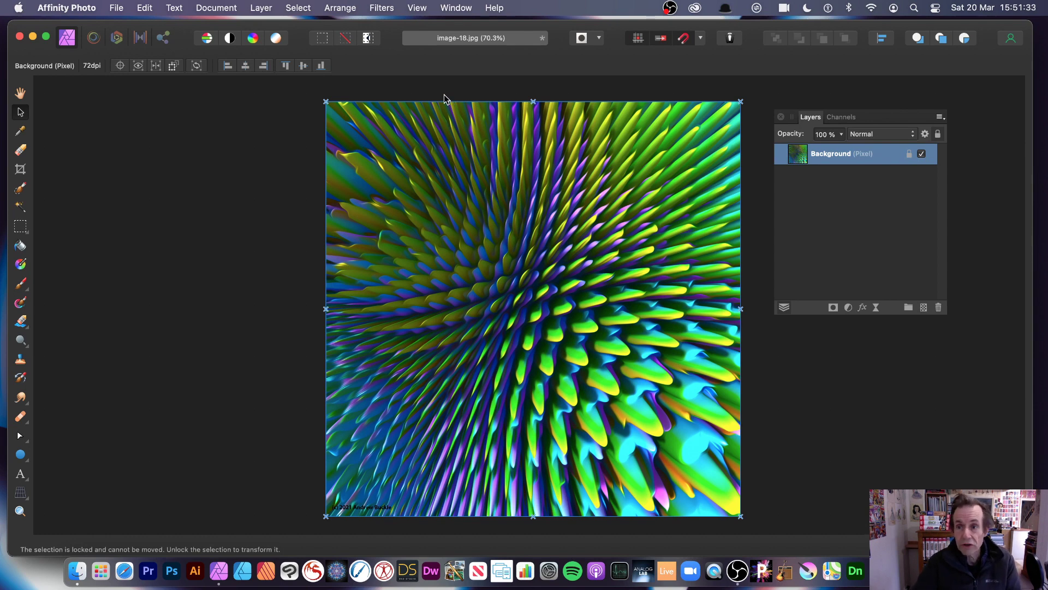
Step: Isolate the Red channel in the Channels panel and repeat Pinch / Punch on it three times
{"action": "left_click", "coordinate": [839, 118]}
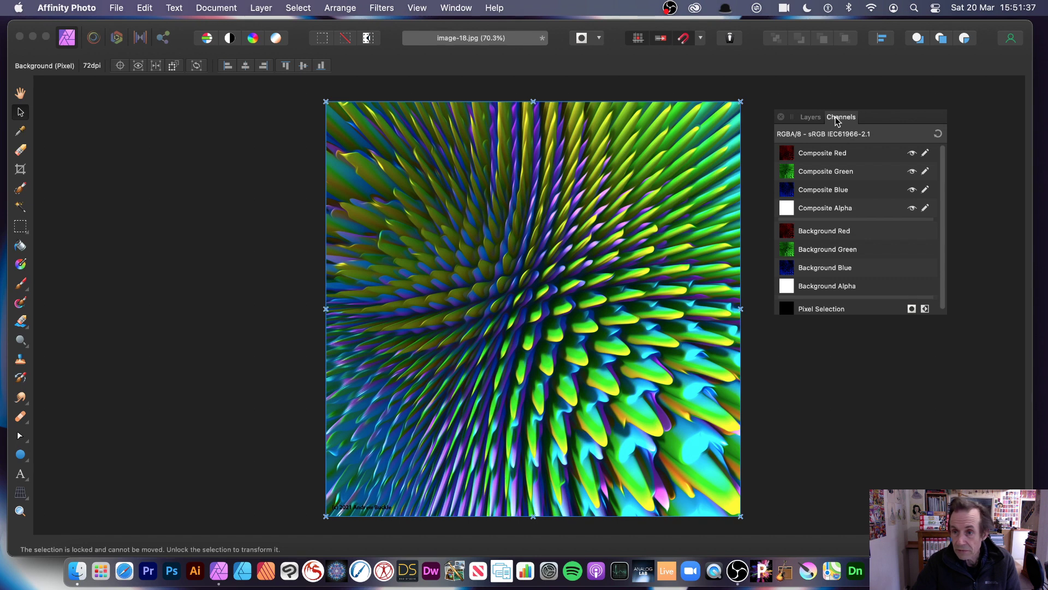
{"action": "left_click", "coordinate": [817, 155]}
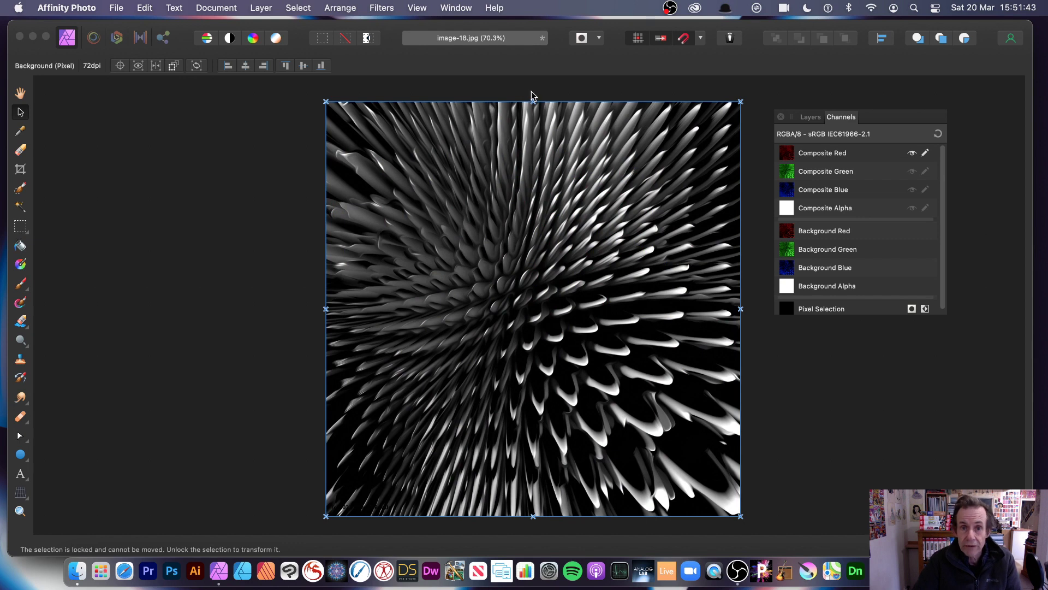
{"action": "left_click", "coordinate": [382, 8]}
{"action": "left_click", "coordinate": [385, 27]}
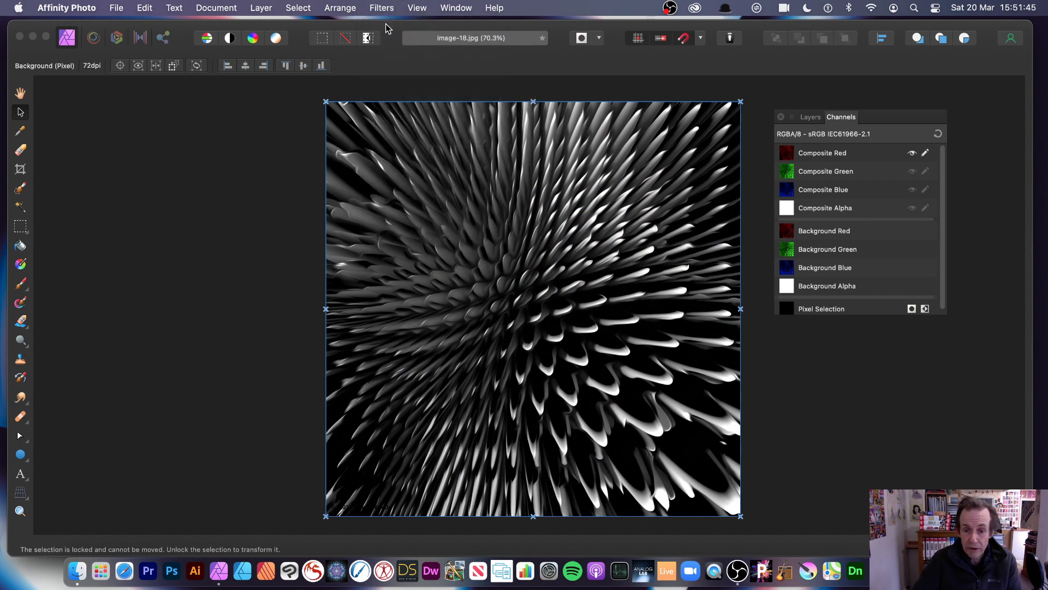
{"action": "left_click", "coordinate": [382, 7]}
{"action": "left_click", "coordinate": [385, 27]}
{"action": "left_click", "coordinate": [382, 7]}
{"action": "left_click", "coordinate": [382, 27]}
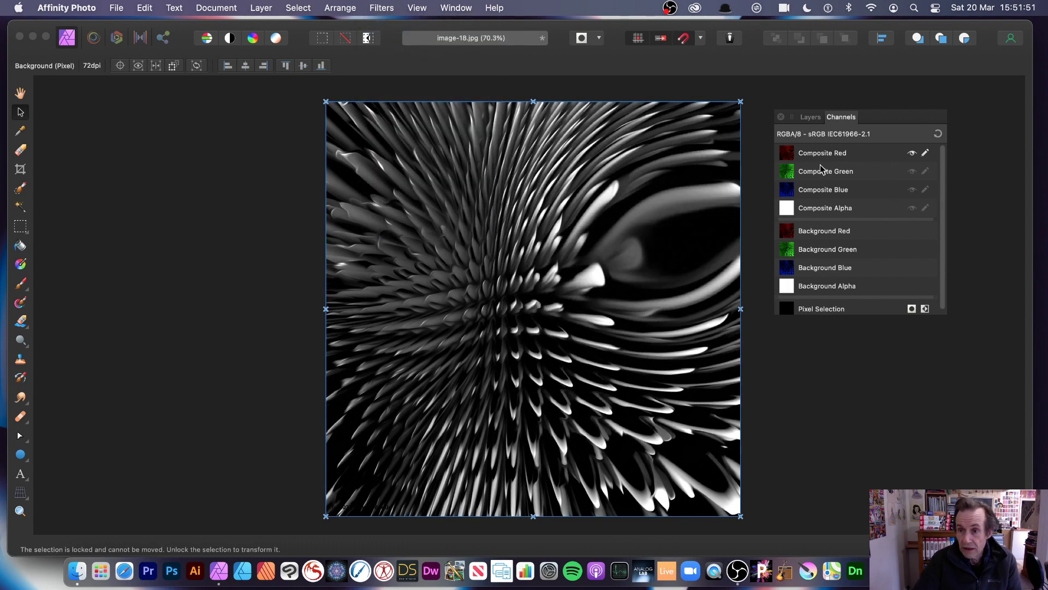
Step: Undo the red warp, pinch the Green channel at strength 100 centred upper-left, and repeat it
{"action": "key", "text": "ctrl+z"}
{"action": "left_click", "coordinate": [381, 9]}
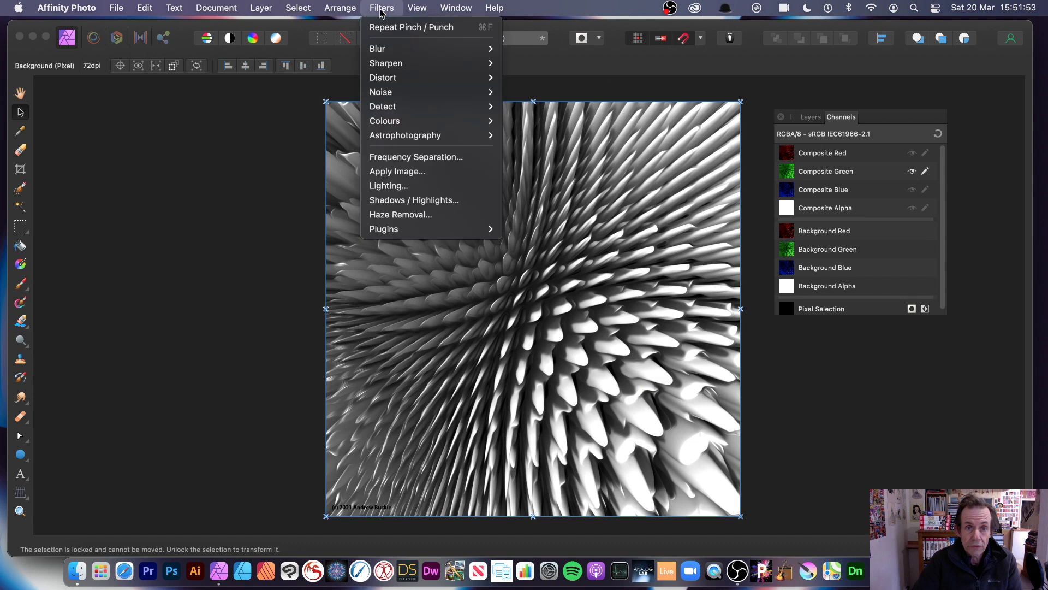
{"action": "mouse_move", "coordinate": [387, 77]}
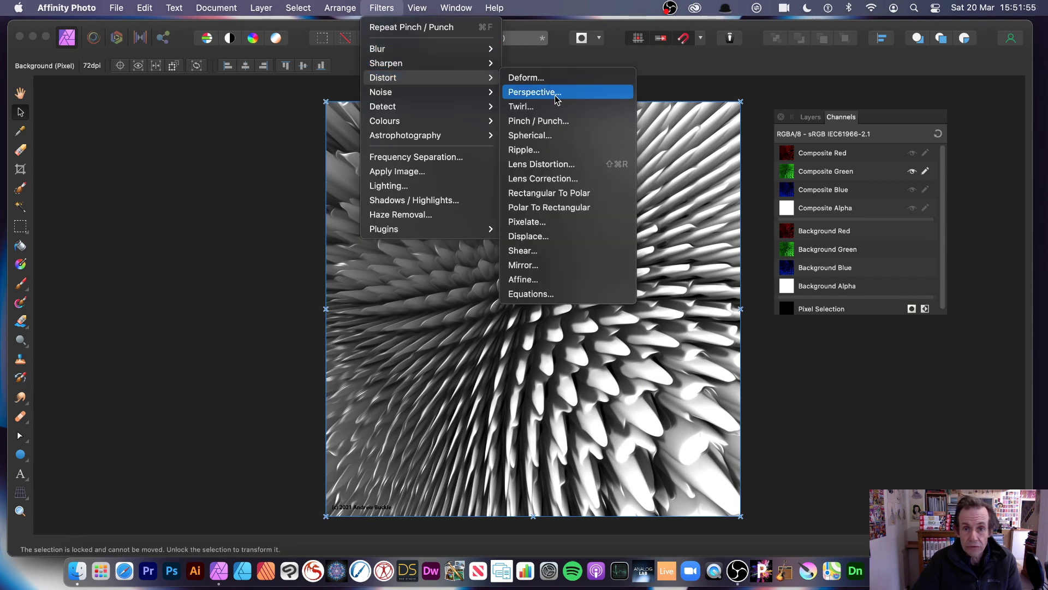
{"action": "left_click", "coordinate": [550, 121]}
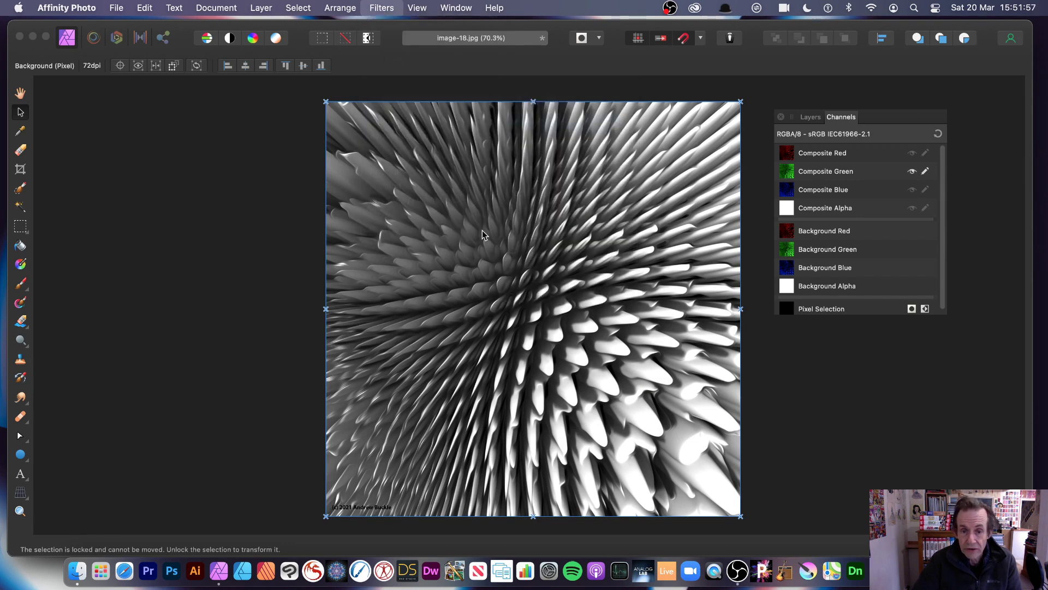
{"action": "left_click_drag", "start_coordinate": [889, 467], "coordinate": [966, 468]}
{"action": "left_click", "coordinate": [542, 280]}
{"action": "left_click_drag", "start_coordinate": [542, 280], "coordinate": [433, 257]}
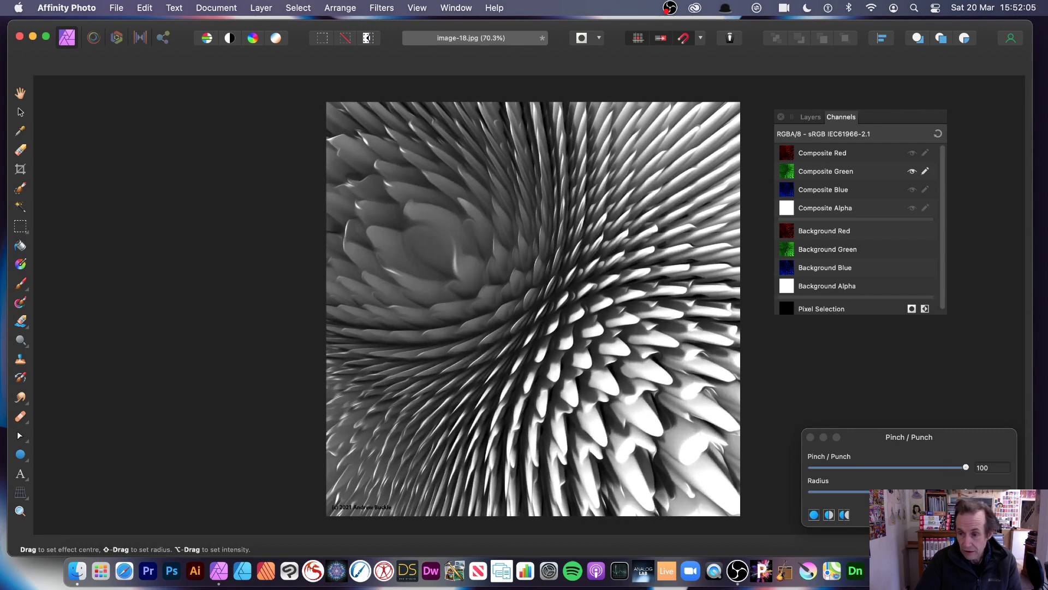
{"action": "key", "text": "Return"}
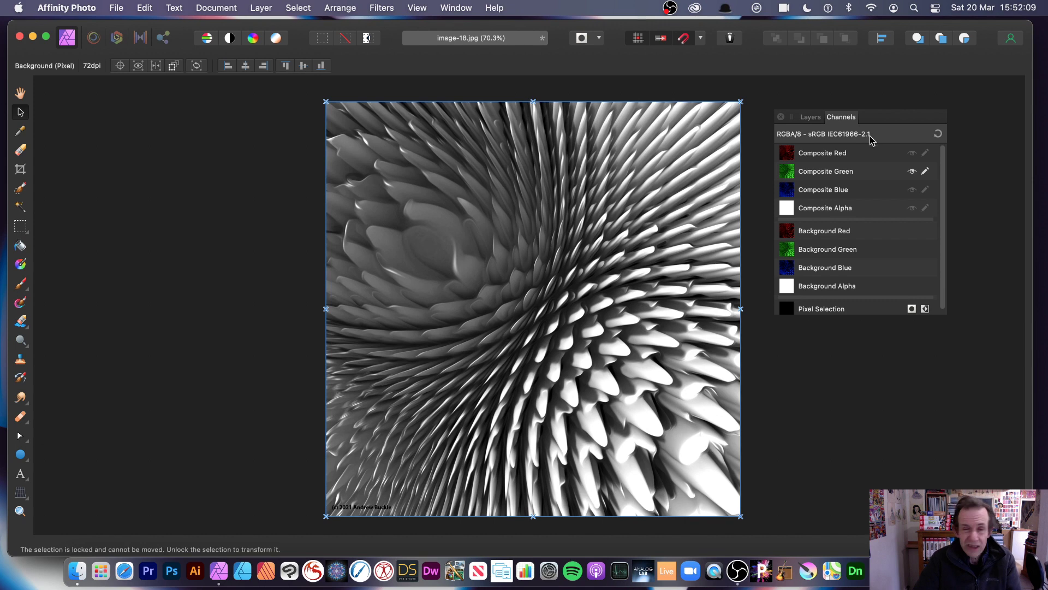
{"action": "left_click", "coordinate": [382, 7]}
{"action": "left_click", "coordinate": [392, 23]}
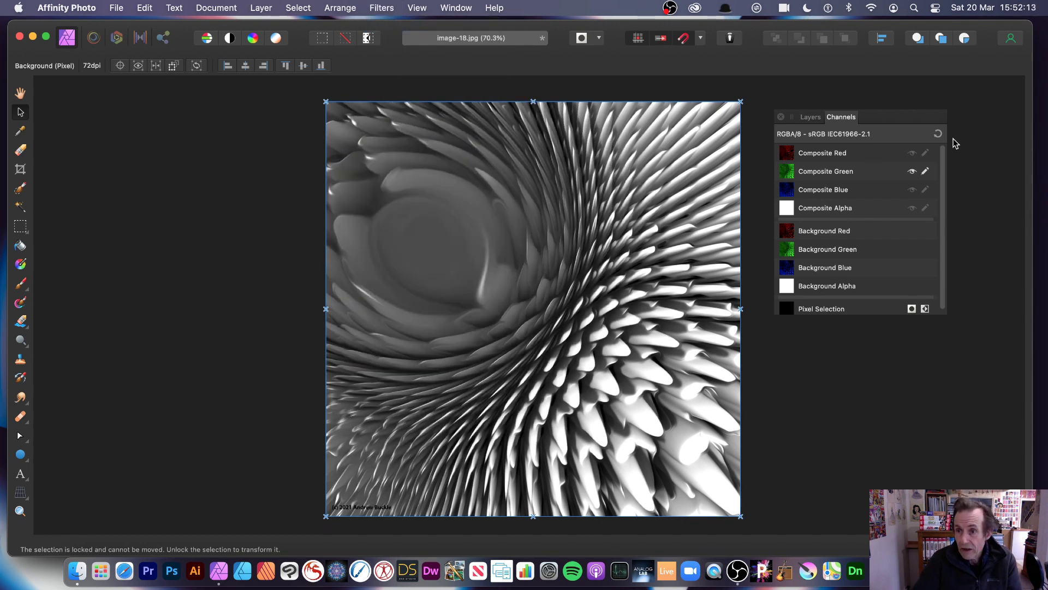
Step: Return to the full-colour composite, try one more Pinch / Punch, and undo it
{"action": "left_click", "coordinate": [937, 134]}
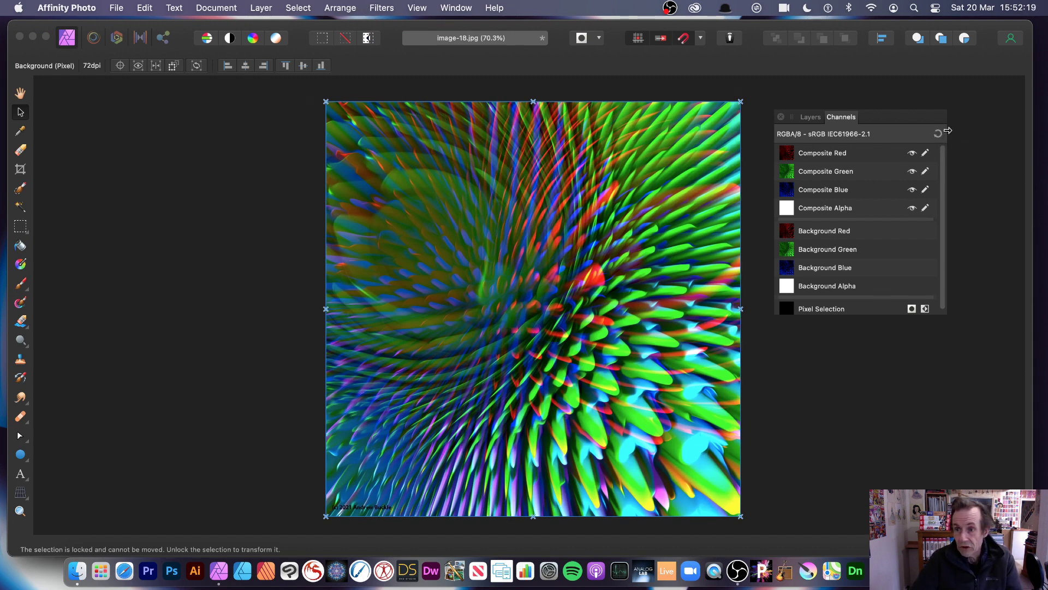
{"action": "left_click", "coordinate": [382, 6]}
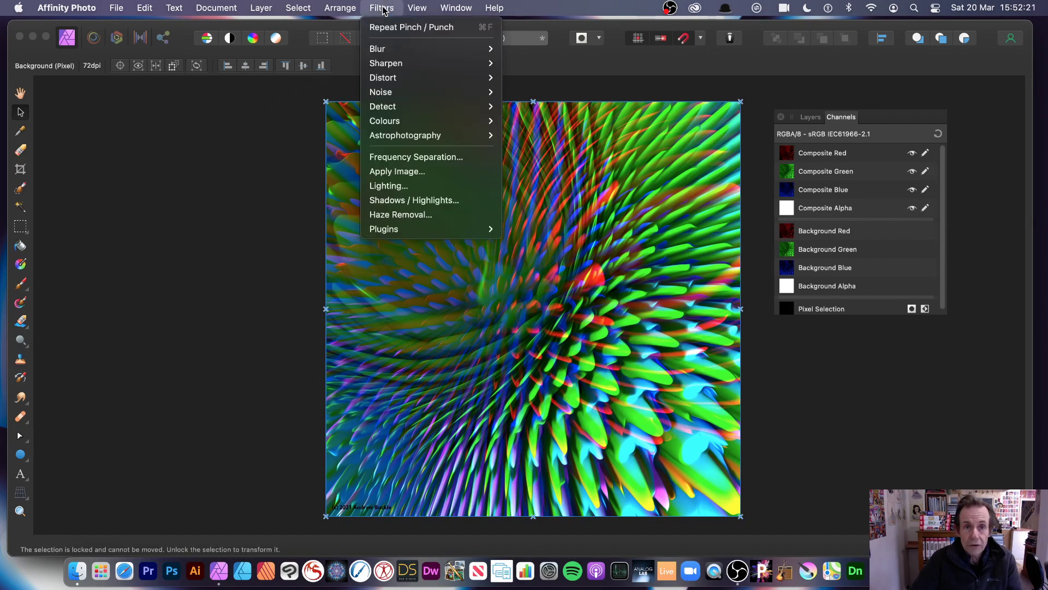
{"action": "left_click", "coordinate": [390, 30]}
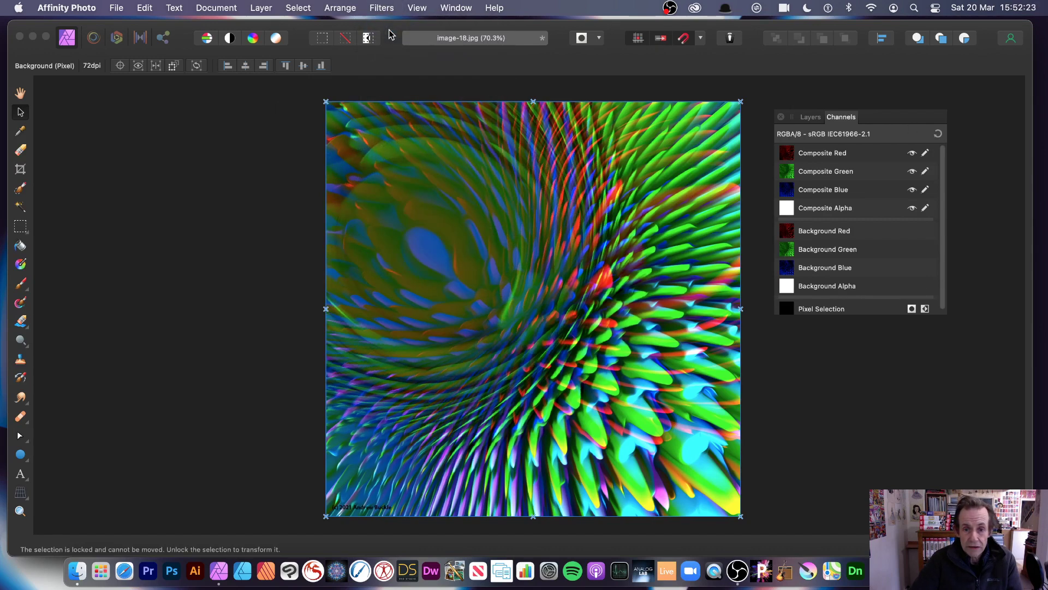
{"action": "key", "text": "super+z"}
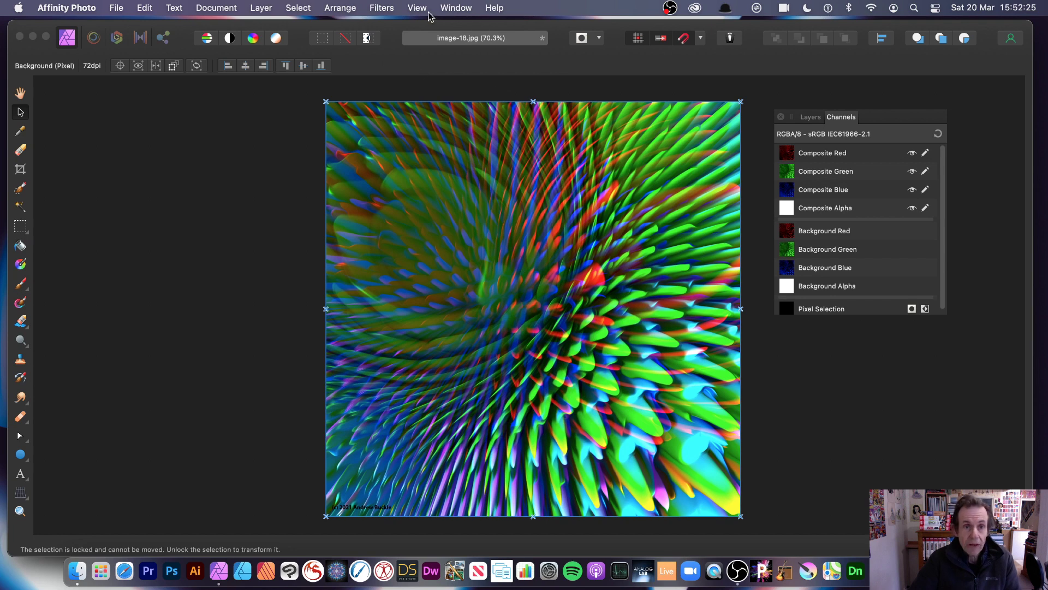
Step: Apply Pinch / Punch at strength about 64 with its centre shifted, then confirm
{"action": "left_click", "coordinate": [385, 7]}
{"action": "mouse_move", "coordinate": [388, 77]}
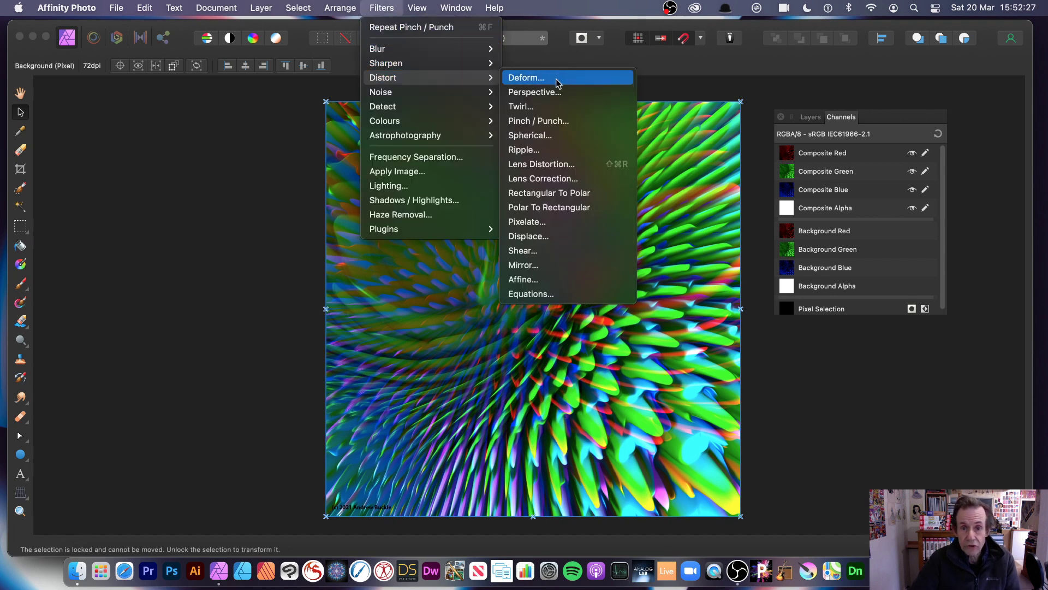
{"action": "left_click", "coordinate": [547, 120]}
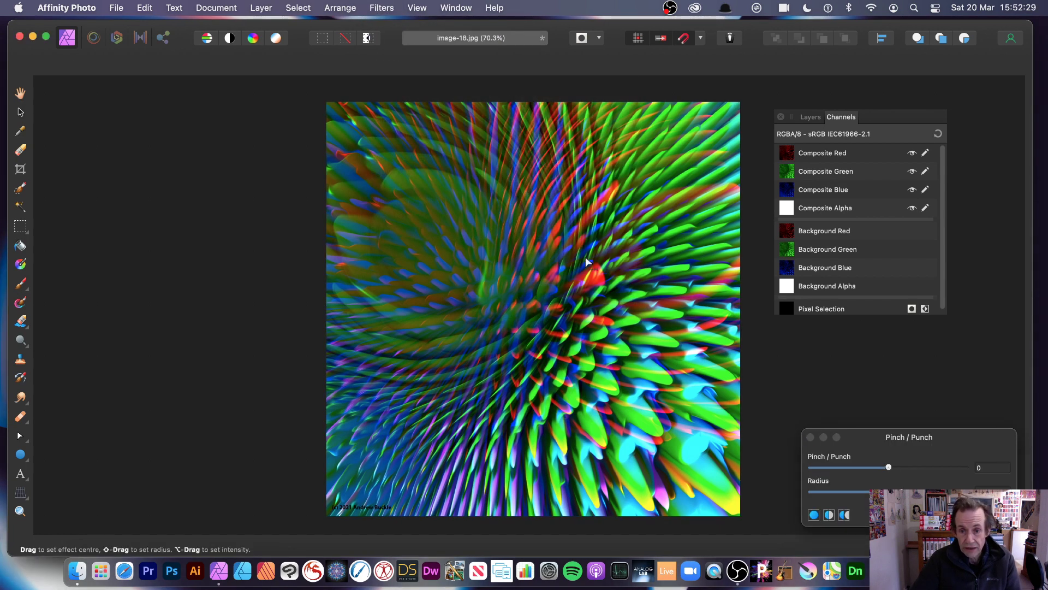
{"action": "left_click_drag", "start_coordinate": [889, 468], "coordinate": [966, 490]}
{"action": "left_click_drag", "start_coordinate": [599, 280], "coordinate": [481, 276]}
{"action": "left_click", "coordinate": [994, 514]}
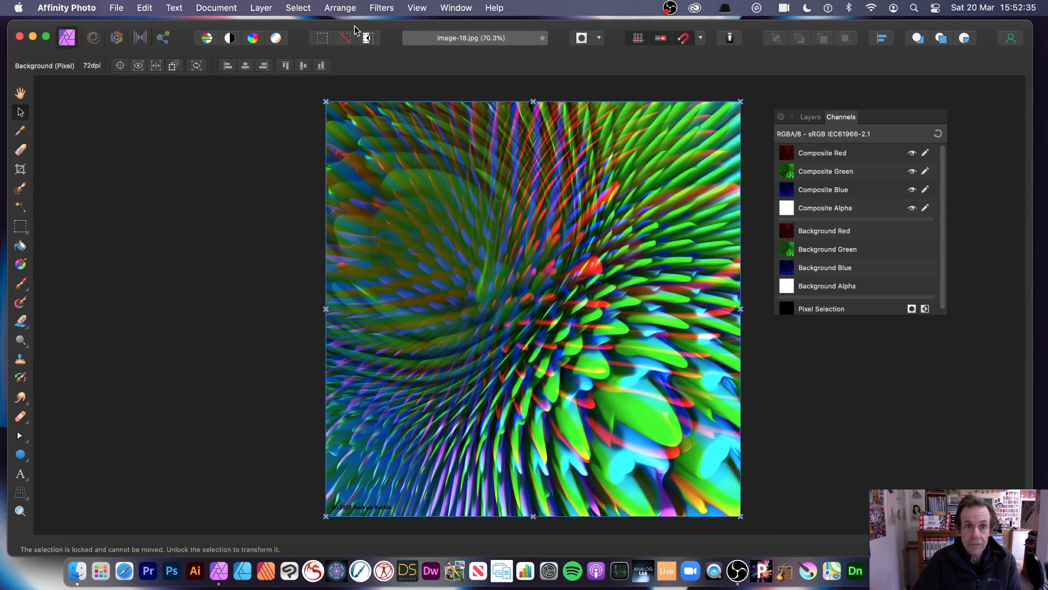
Step: Undo several earlier edits, removing the channel swirls and red tones
{"action": "left_click", "coordinate": [381, 7]}
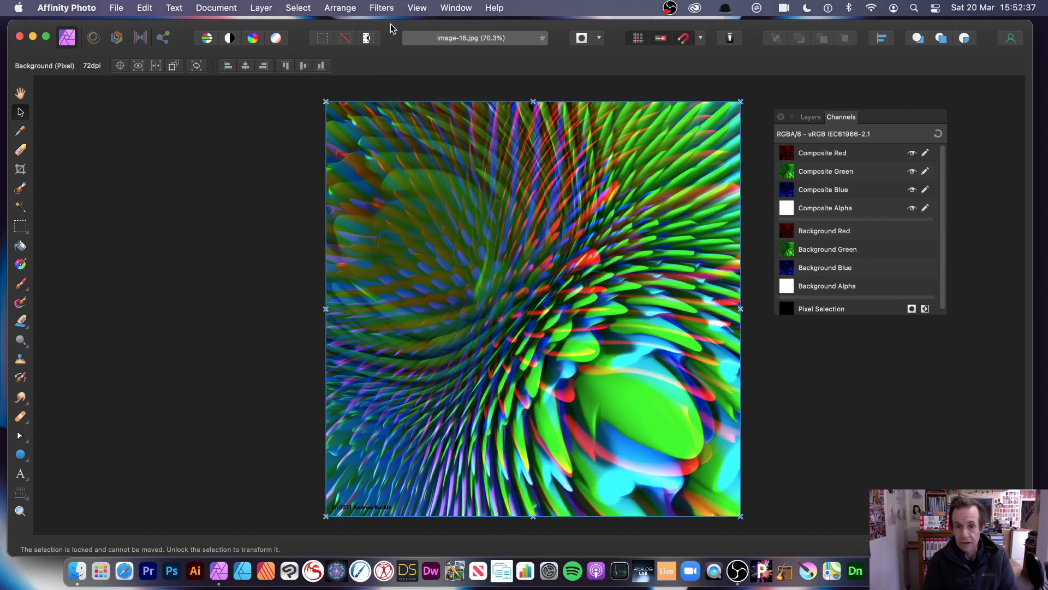
{"action": "key", "text": "super+z"}
{"action": "key", "text": "super+z"}
{"action": "key", "text": "super+z"}
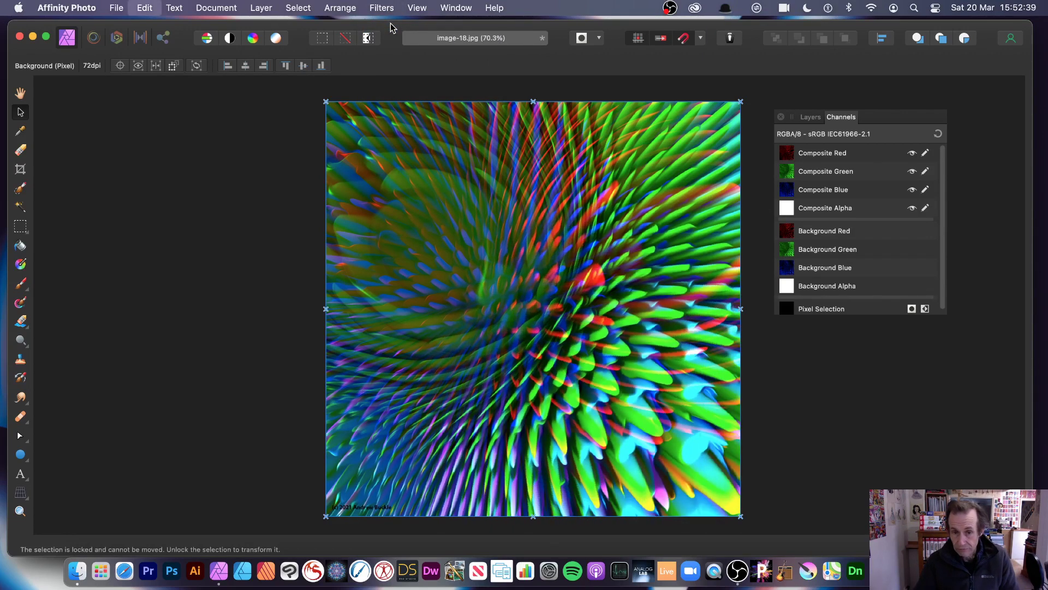
{"action": "key", "text": "super+z"}
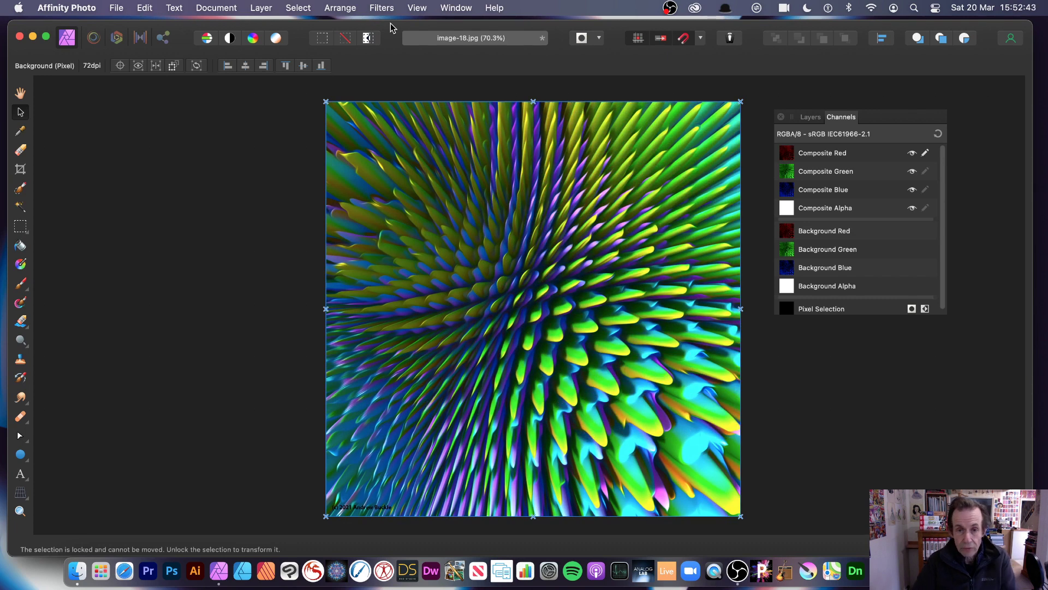
Step: Lasso a centre-right area with the Freehand Selection Tool, then add an upper-left area in Add mode
{"action": "left_click", "coordinate": [939, 134]}
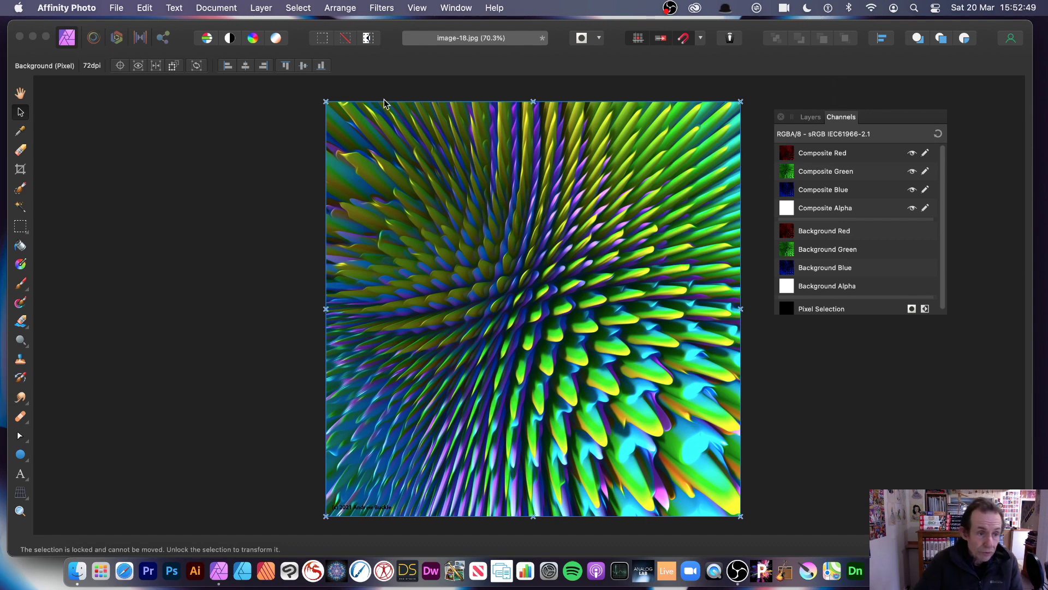
{"action": "left_click", "coordinate": [20, 233]}
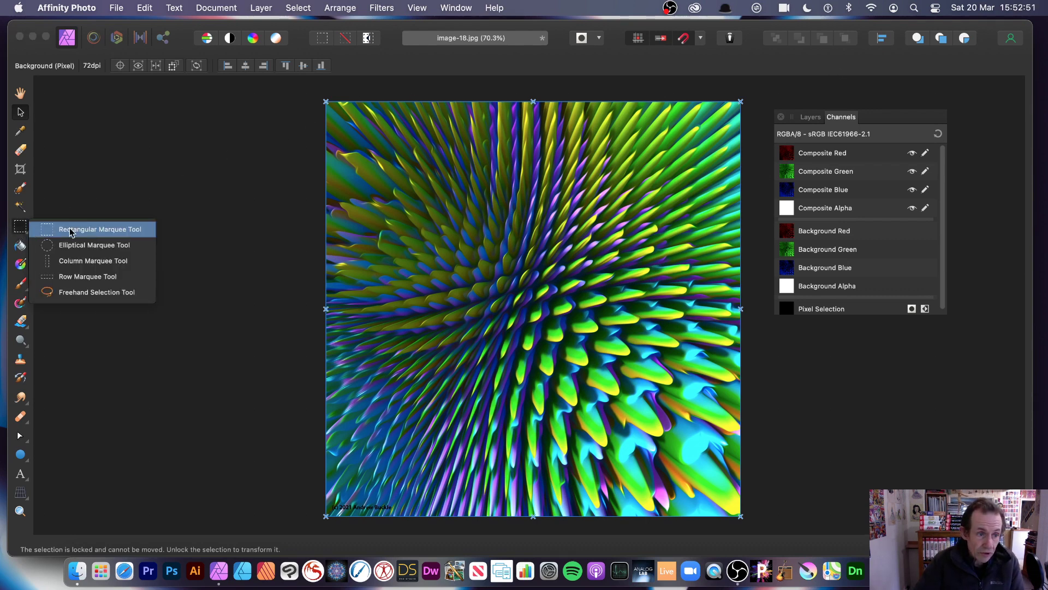
{"action": "left_click", "coordinate": [66, 293]}
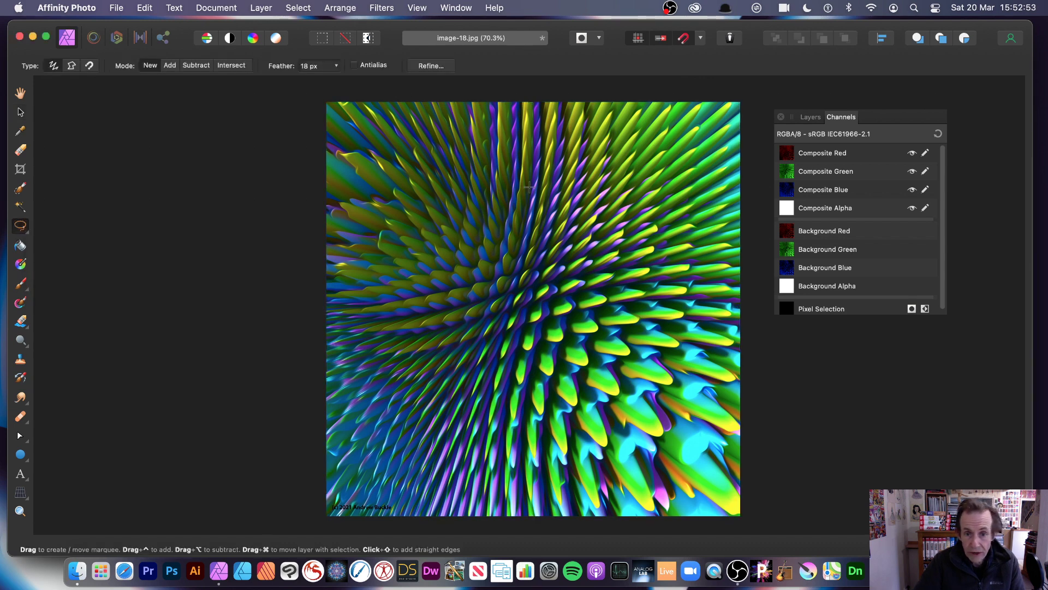
{"action": "mouse_move", "coordinate": [532, 182]}
{"action": "left_mouse_down"}
{"action": "mouse_move", "coordinate": [475, 489]}
{"action": "mouse_move", "coordinate": [574, 415]}
{"action": "mouse_move", "coordinate": [650, 432]}
{"action": "mouse_move", "coordinate": [565, 334]}
{"action": "left_mouse_up"}
{"action": "mouse_move", "coordinate": [595, 186]}
{"action": "left_mouse_down"}
{"action": "mouse_move", "coordinate": [576, 165]}
{"action": "mouse_move", "coordinate": [533, 183]}
{"action": "left_mouse_up"}
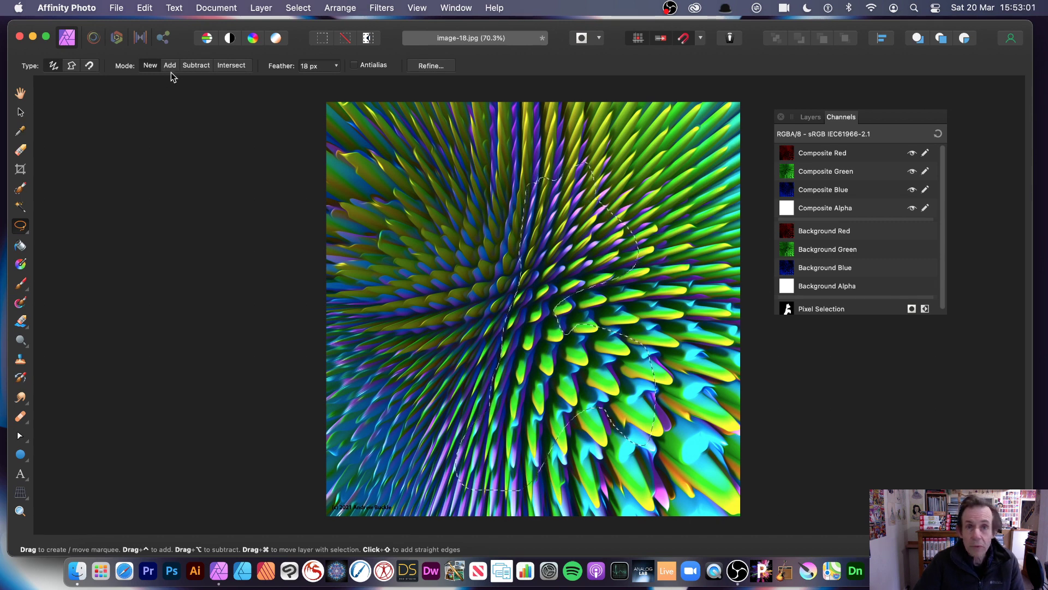
{"action": "left_click", "coordinate": [170, 65]}
{"action": "mouse_move", "coordinate": [400, 184]}
{"action": "left_mouse_down"}
{"action": "mouse_move", "coordinate": [426, 300]}
{"action": "mouse_move", "coordinate": [466, 290]}
{"action": "mouse_move", "coordinate": [494, 222]}
{"action": "mouse_move", "coordinate": [440, 181]}
{"action": "mouse_move", "coordinate": [401, 185]}
{"action": "left_mouse_up"}
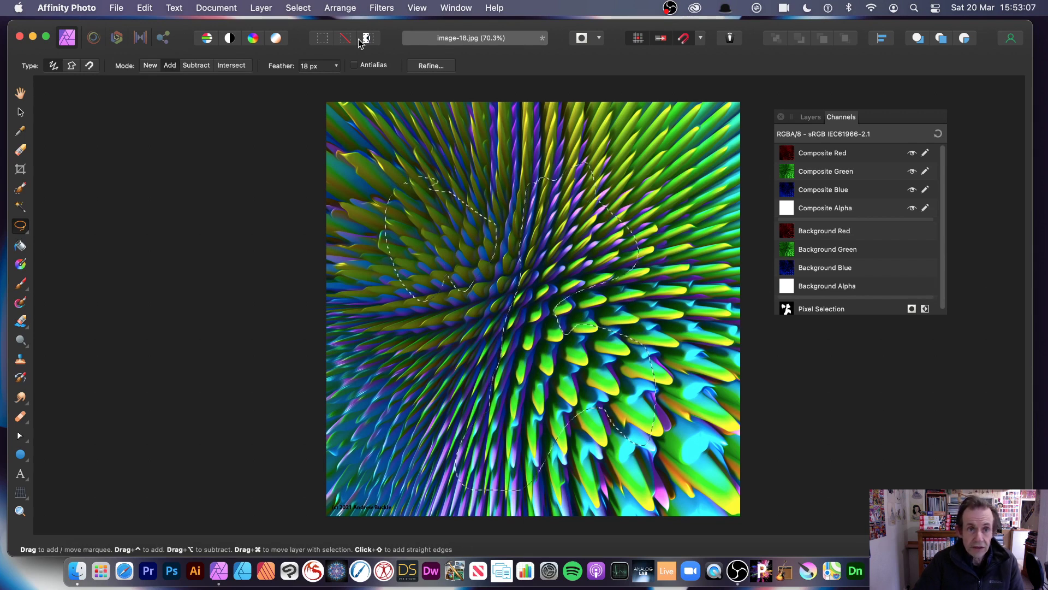
Step: Apply Pinch / Punch at strength 100 to the selection, dragging its centre within the selected areas
{"action": "left_click", "coordinate": [381, 7]}
{"action": "mouse_move", "coordinate": [404, 80]}
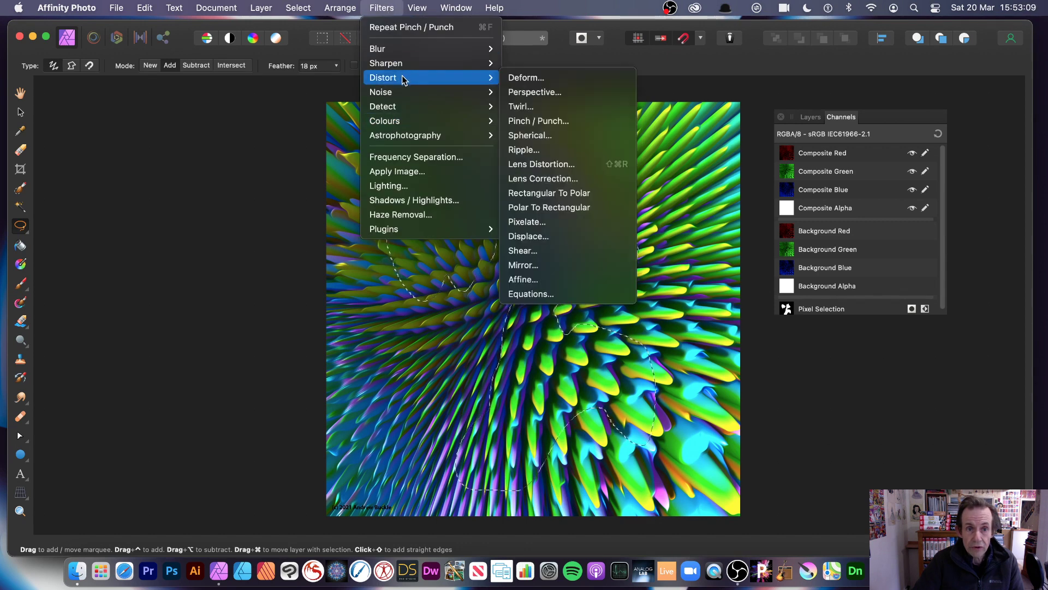
{"action": "left_click", "coordinate": [543, 121]}
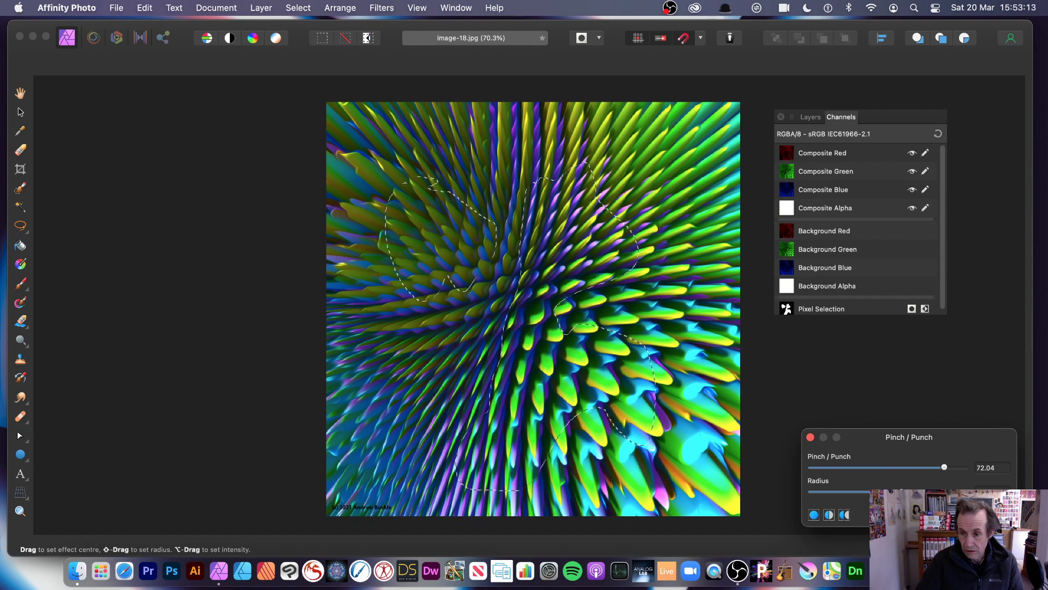
{"action": "left_click", "coordinate": [758, 466]}
{"action": "left_click_drag", "start_coordinate": [758, 467], "coordinate": [613, 435]}
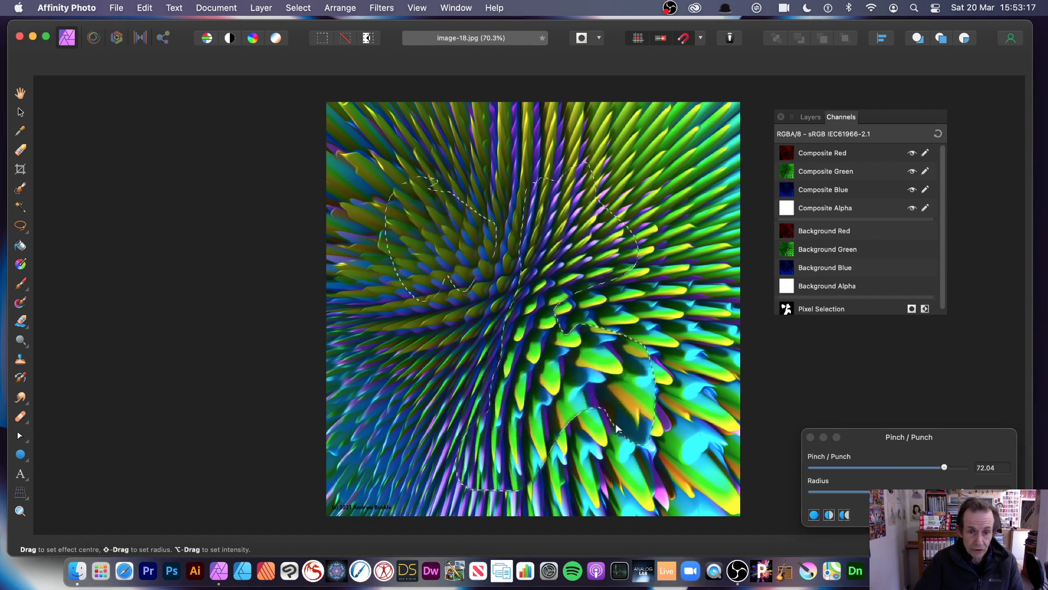
{"action": "left_click_drag", "start_coordinate": [616, 332], "coordinate": [579, 243]}
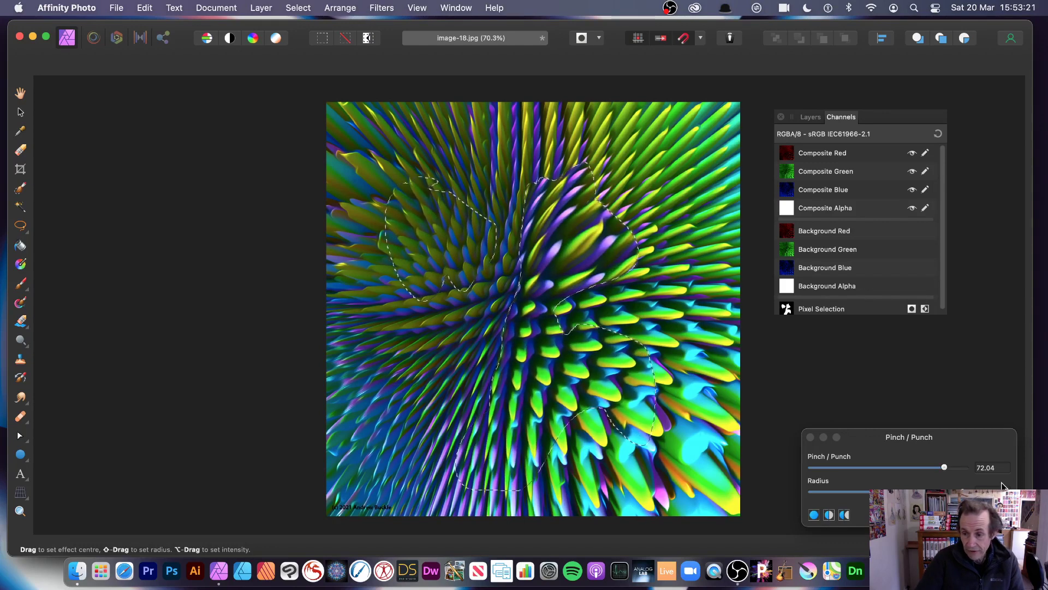
{"action": "left_click_drag", "start_coordinate": [948, 464], "coordinate": [995, 464]}
{"action": "left_click_drag", "start_coordinate": [572, 243], "coordinate": [664, 204]}
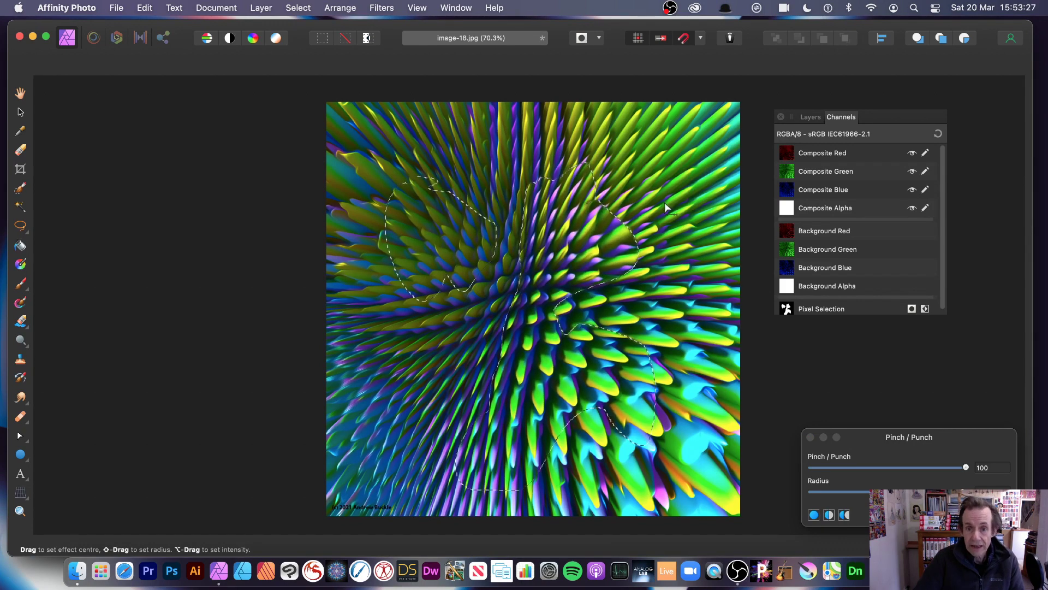
{"action": "left_click", "coordinate": [20, 225]}
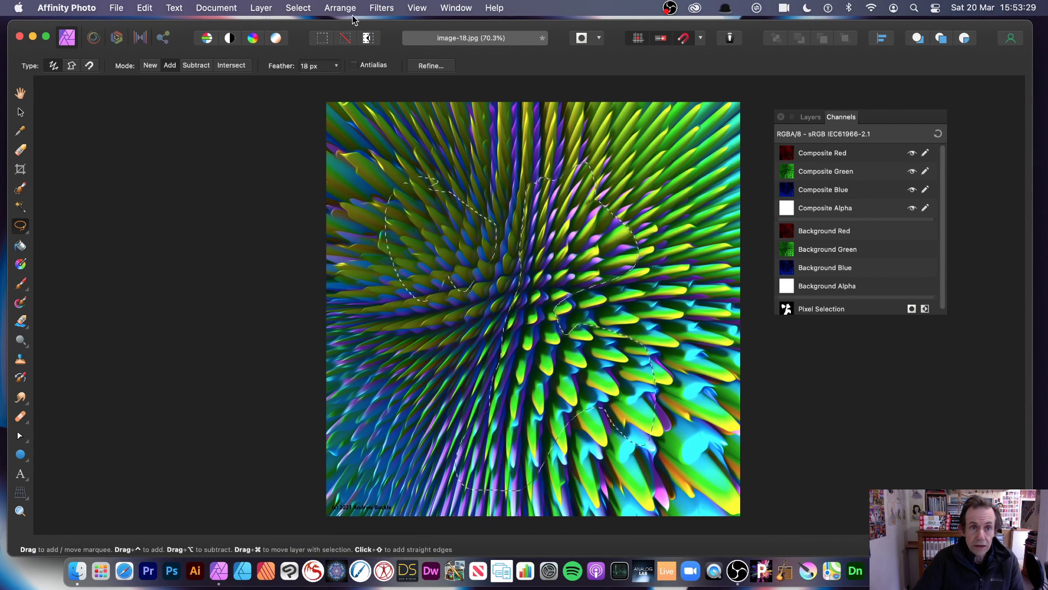
Step: Repeat Pinch / Punch twice on the selected areas, then Deselect
{"action": "left_click", "coordinate": [382, 8]}
{"action": "left_click", "coordinate": [382, 8]}
{"action": "left_click", "coordinate": [382, 7]}
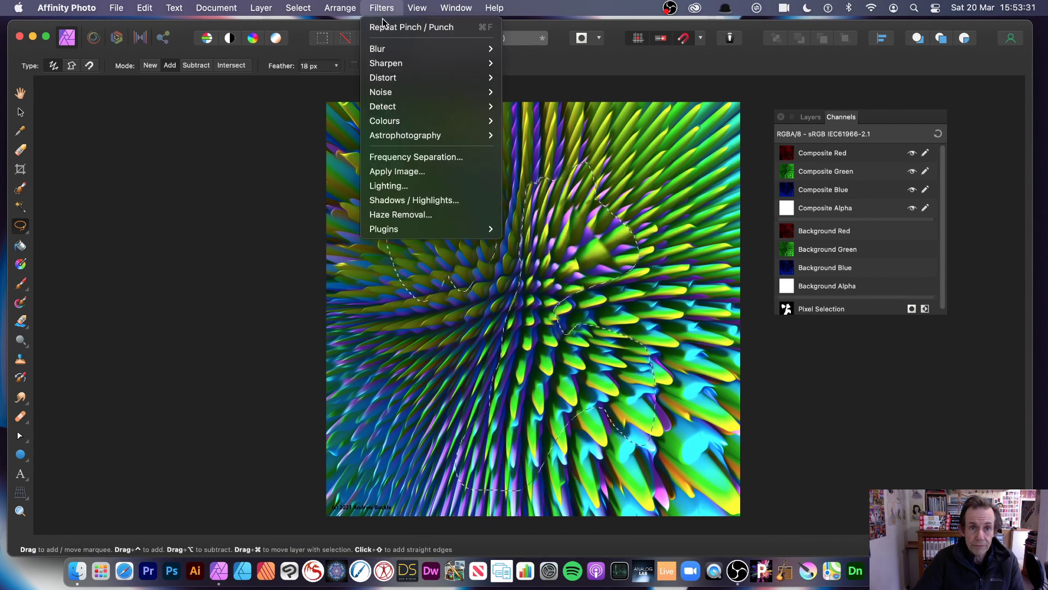
{"action": "left_click", "coordinate": [385, 27]}
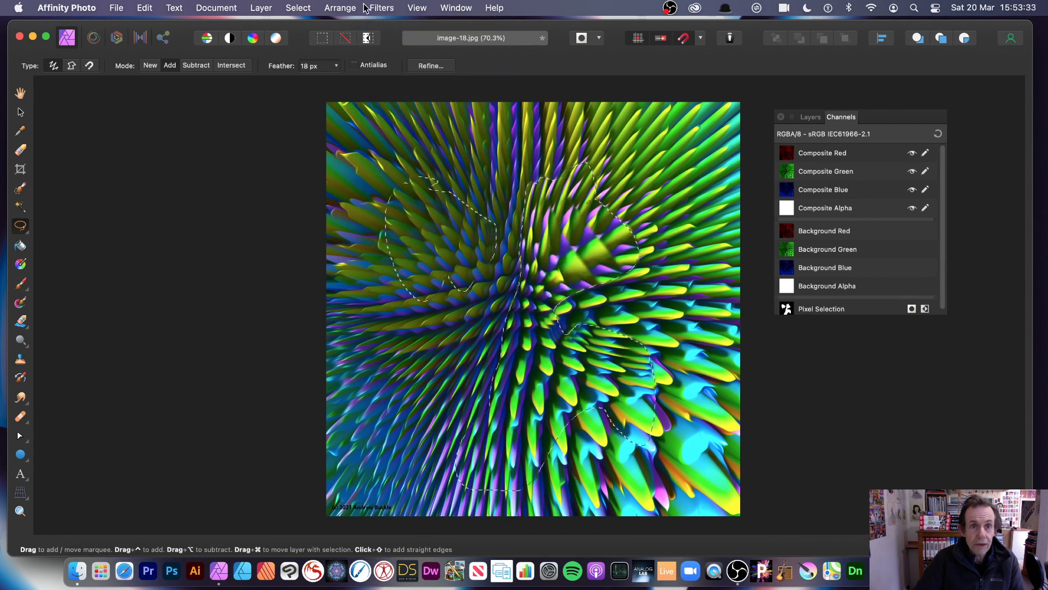
{"action": "left_click", "coordinate": [382, 8]}
{"action": "left_click", "coordinate": [385, 27]}
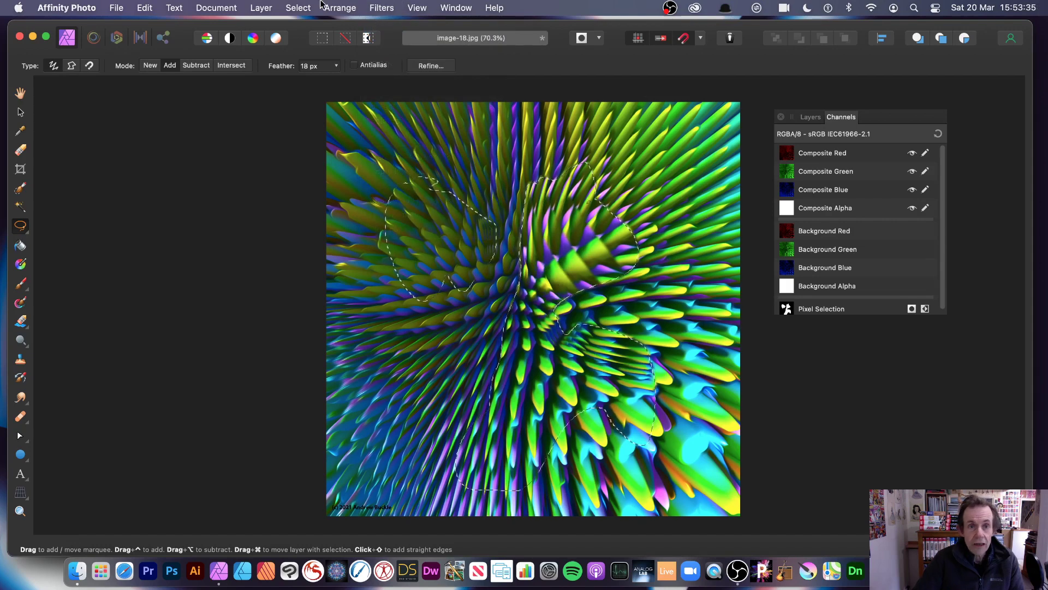
{"action": "left_click", "coordinate": [298, 8]}
{"action": "left_click", "coordinate": [299, 42]}
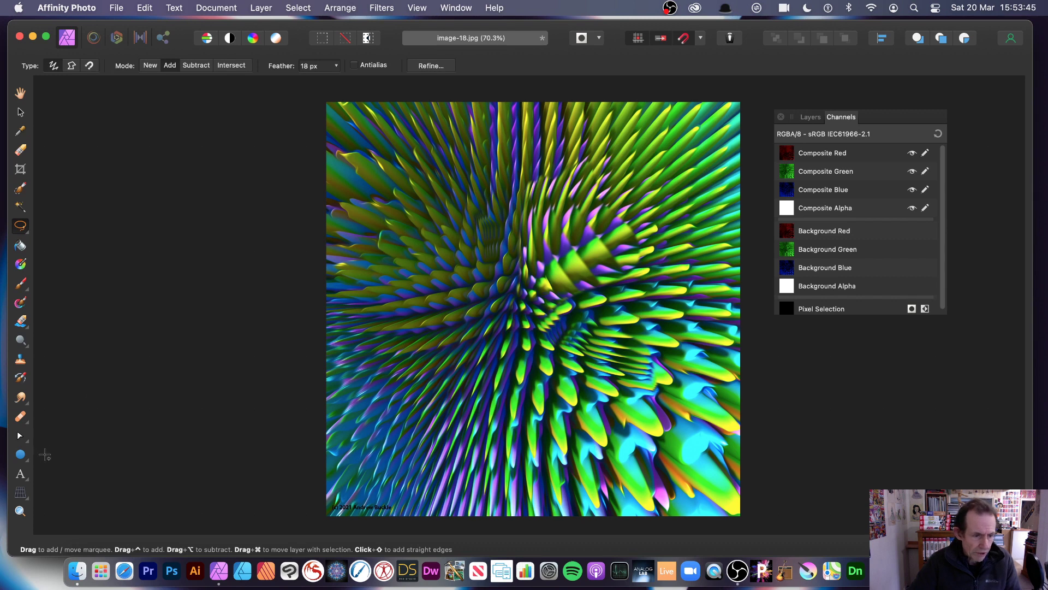
{"action": "left_click", "coordinate": [20, 456]}
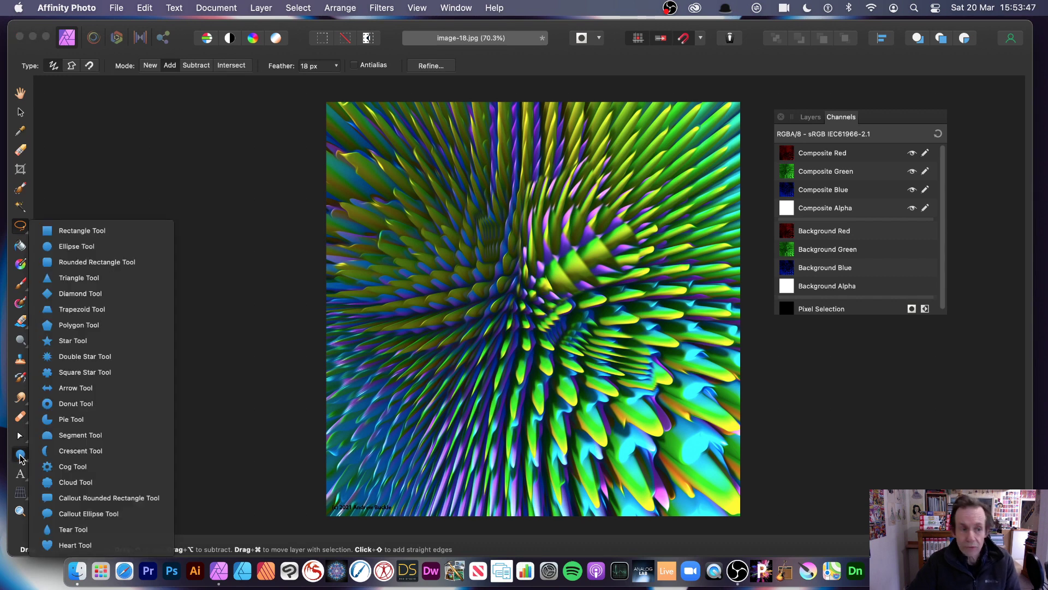
{"action": "left_click", "coordinate": [92, 405]}
{"action": "left_click_drag", "start_coordinate": [440, 202], "coordinate": [677, 439]}
{"action": "left_click", "coordinate": [20, 112]}
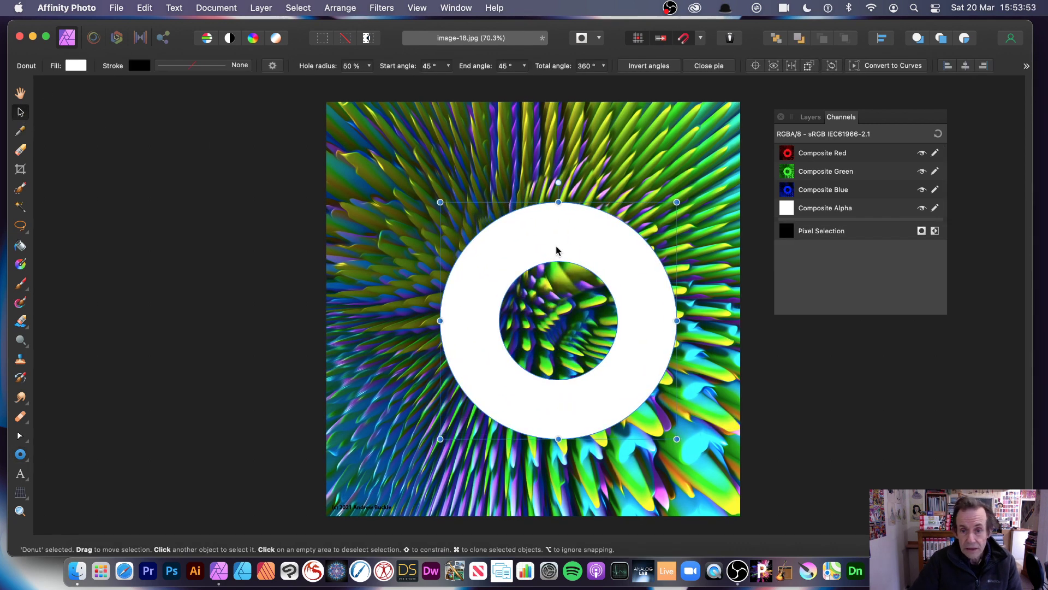
{"action": "left_click_drag", "start_coordinate": [556, 251], "coordinate": [498, 246]}
{"action": "left_click", "coordinate": [378, 8]}
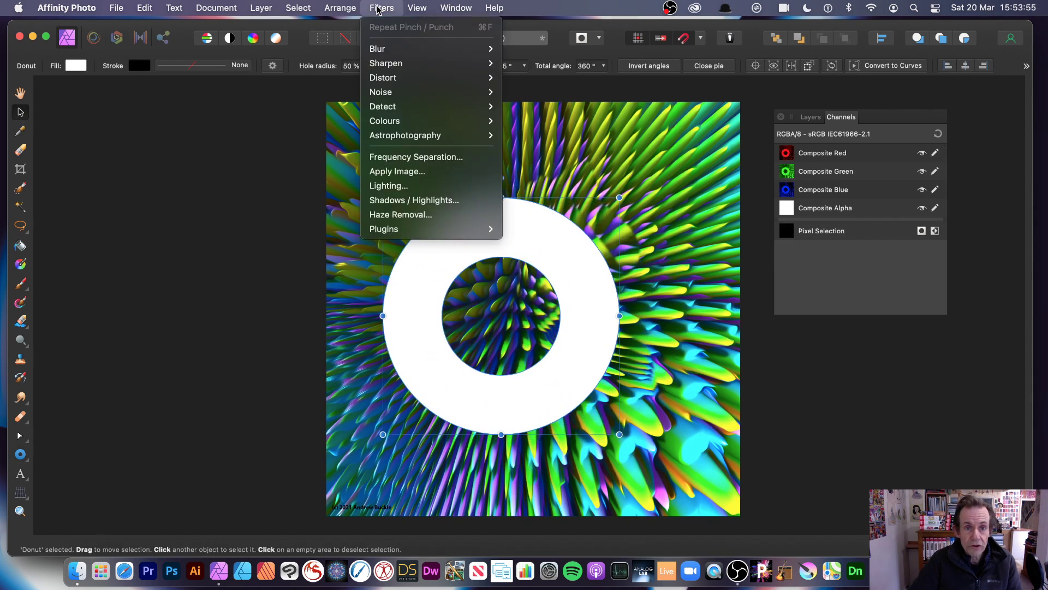
{"action": "mouse_move", "coordinate": [384, 83]}
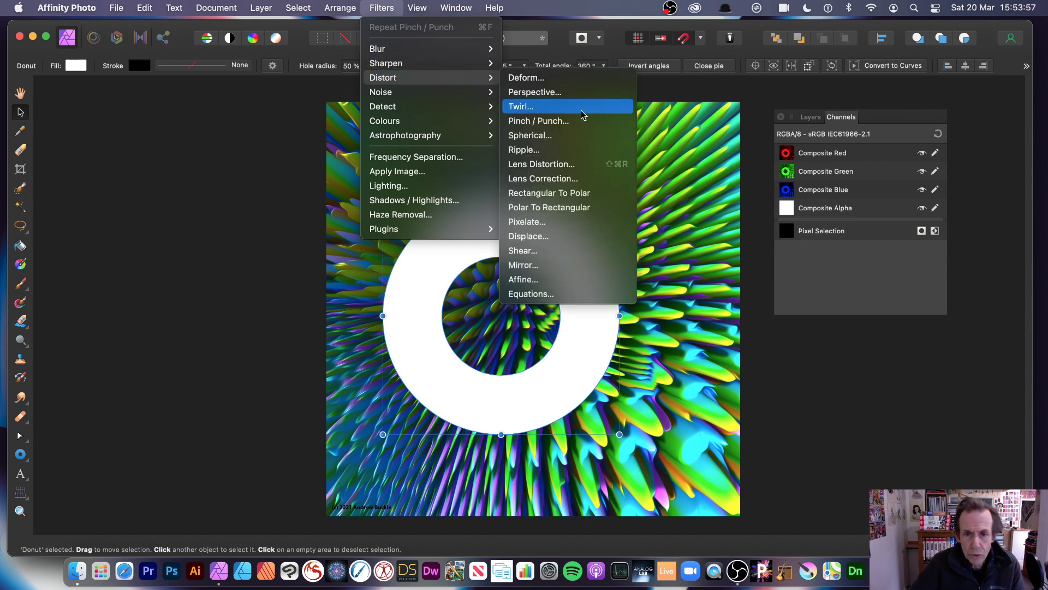
{"action": "left_click", "coordinate": [566, 122]}
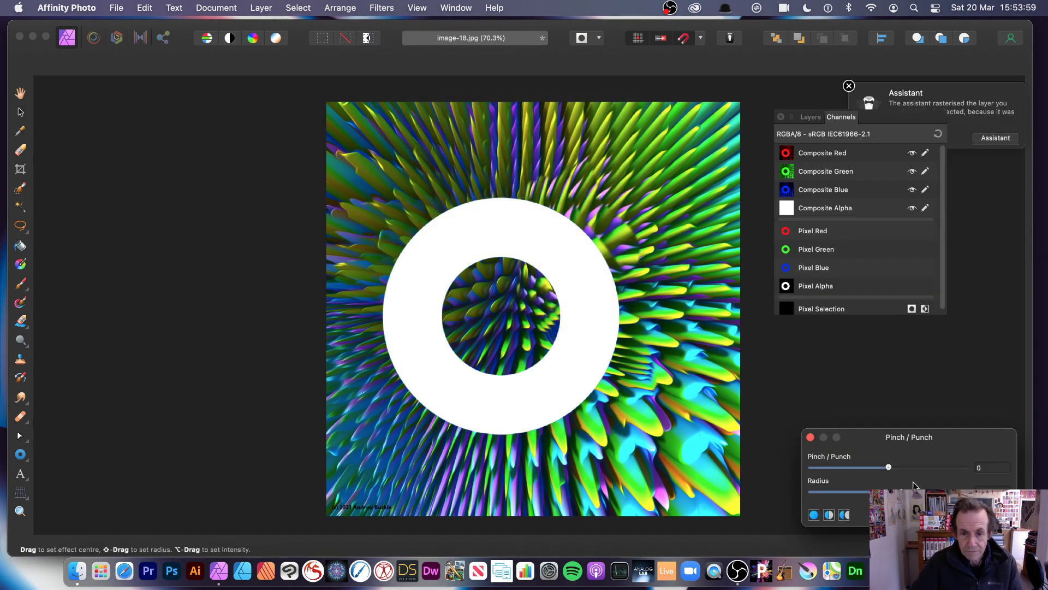
{"action": "left_click_drag", "start_coordinate": [539, 327], "coordinate": [508, 344]}
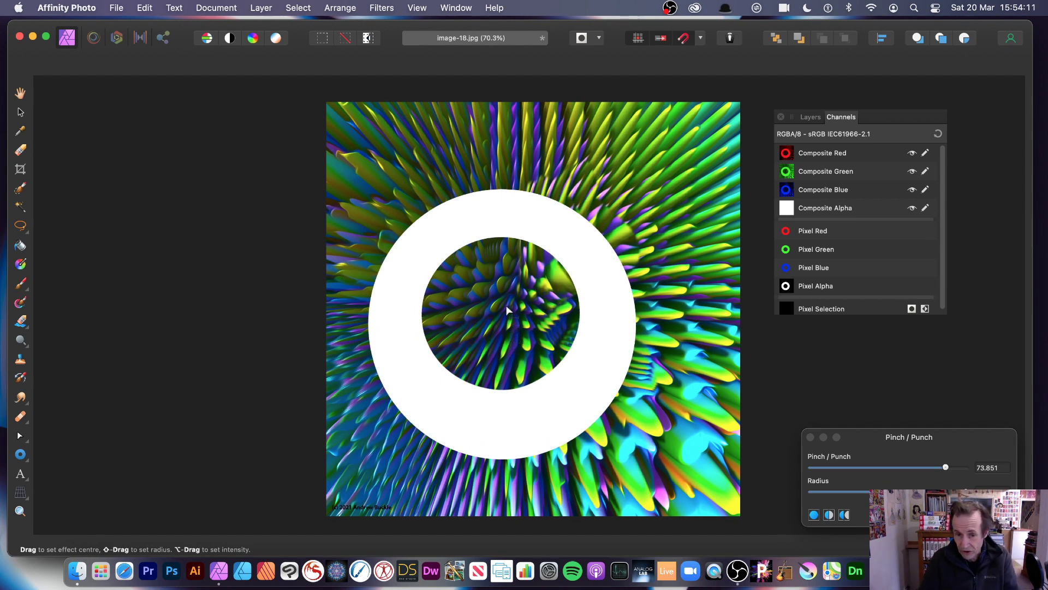
{"action": "mouse_move", "coordinate": [946, 468]}
{"action": "left_mouse_down"}
{"action": "mouse_move", "coordinate": [955, 467]}
{"action": "mouse_move", "coordinate": [842, 467]}
{"action": "mouse_move", "coordinate": [935, 468]}
{"action": "left_mouse_up"}
{"action": "left_click_drag", "start_coordinate": [496, 411], "coordinate": [492, 463]}
{"action": "left_click", "coordinate": [810, 437]}
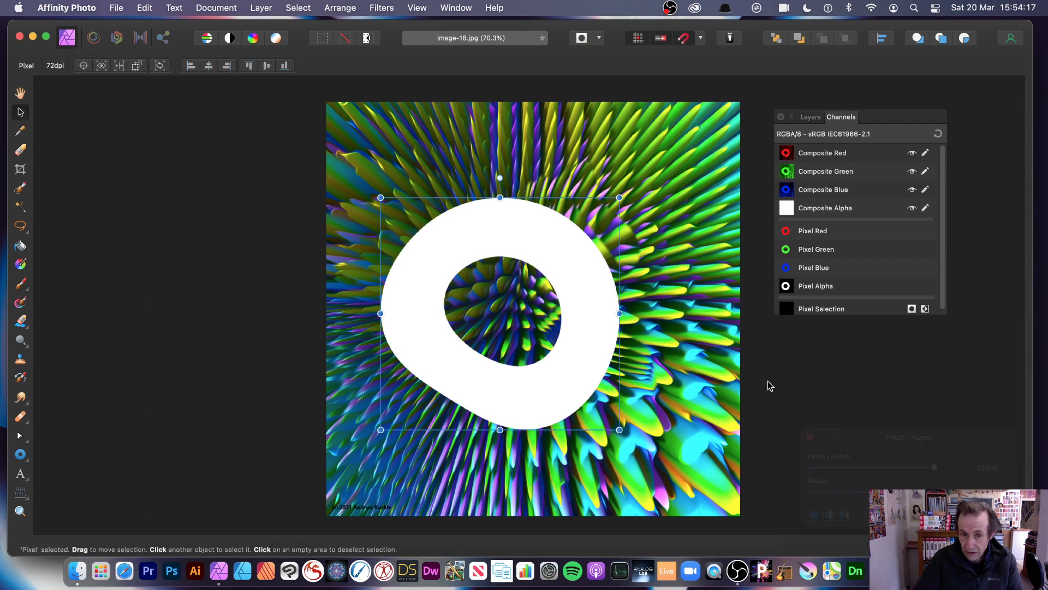
{"action": "left_click", "coordinate": [381, 10]}
{"action": "left_click", "coordinate": [384, 26]}
{"action": "left_click", "coordinate": [382, 10]}
{"action": "left_click", "coordinate": [385, 26]}
{"action": "left_click", "coordinate": [382, 8]}
{"action": "left_click", "coordinate": [385, 25]}
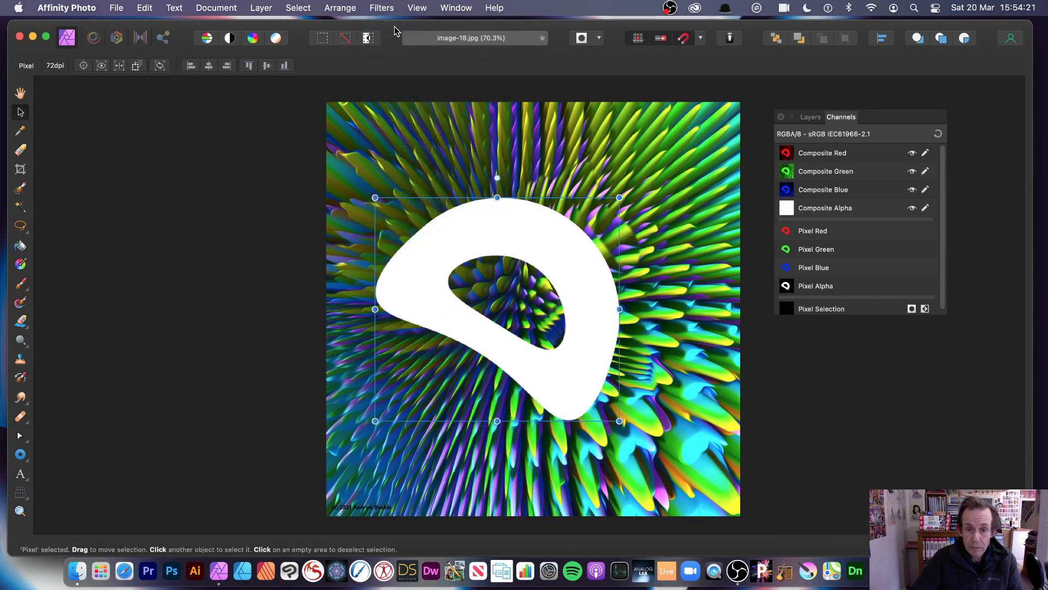
{"action": "key", "text": "Delete"}
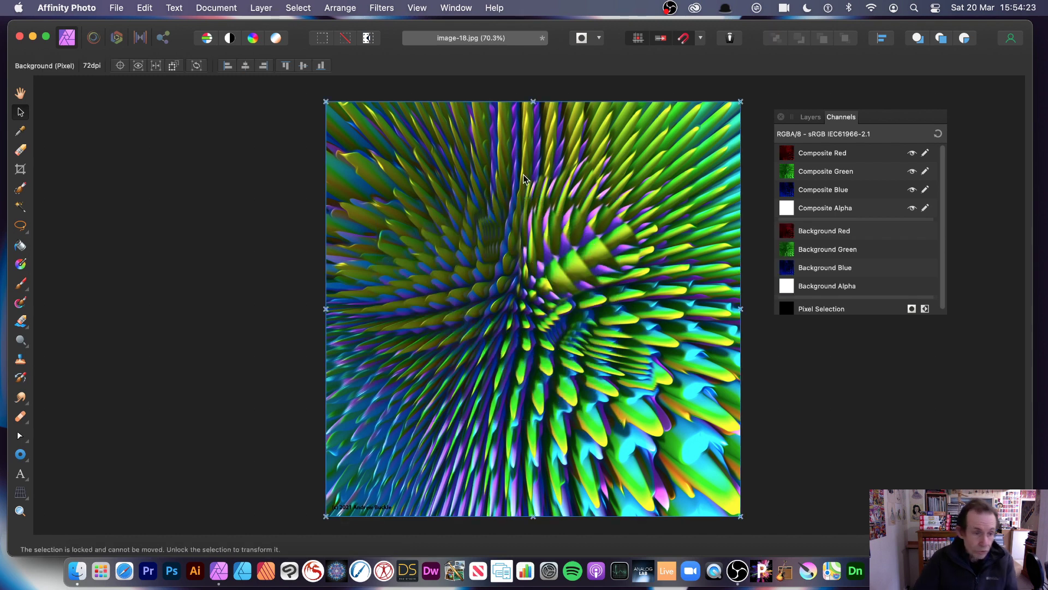
Step: Add artistic text 'ABBB', enlarge it, and move it toward the centre
{"action": "left_click", "coordinate": [21, 477]}
{"action": "left_click", "coordinate": [71, 478]}
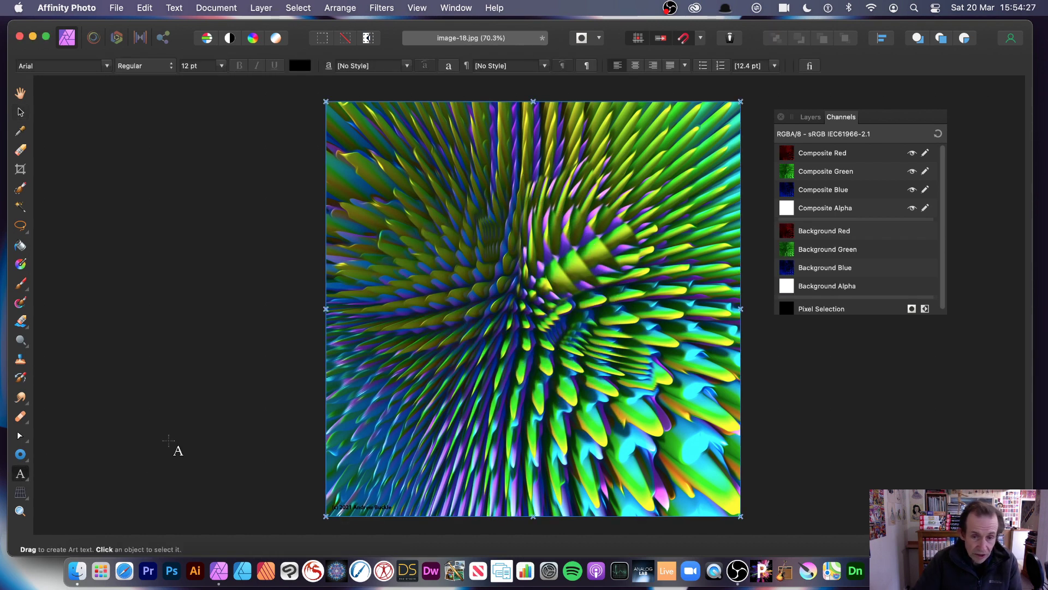
{"action": "mouse_move", "coordinate": [460, 269]}
{"action": "left_mouse_down"}
{"action": "mouse_move", "coordinate": [519, 268]}
{"action": "mouse_move", "coordinate": [463, 270]}
{"action": "left_mouse_up"}
{"action": "left_click", "coordinate": [19, 112]}
{"action": "left_click_drag", "start_coordinate": [474, 277], "coordinate": [697, 340]}
{"action": "left_click_drag", "start_coordinate": [660, 308], "coordinate": [672, 348]}
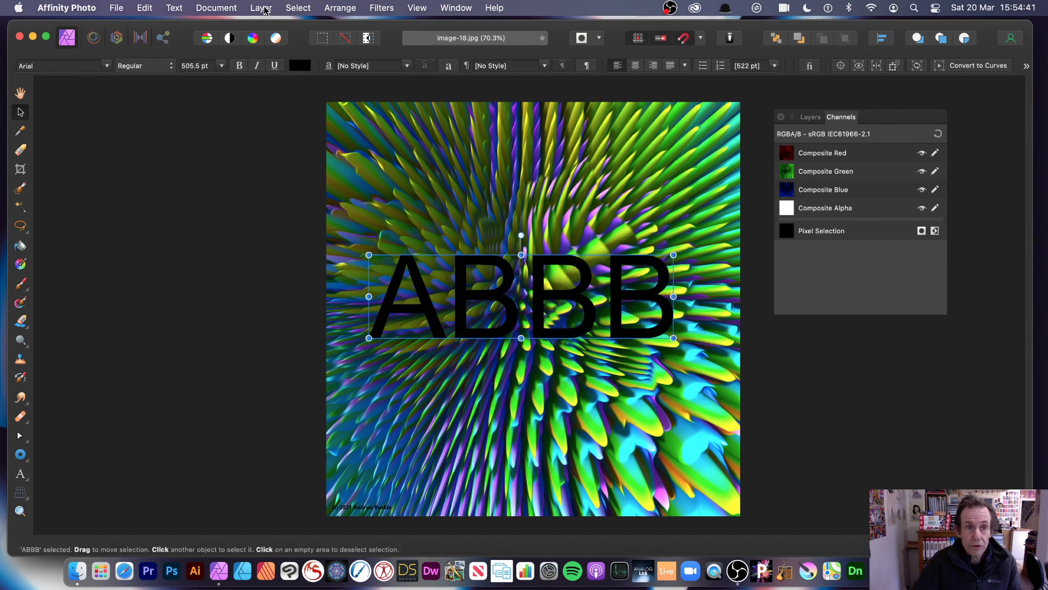
Step: Pinch the text at strength about 61 and radius about 500 px, centred on the B
{"action": "left_click", "coordinate": [398, 11]}
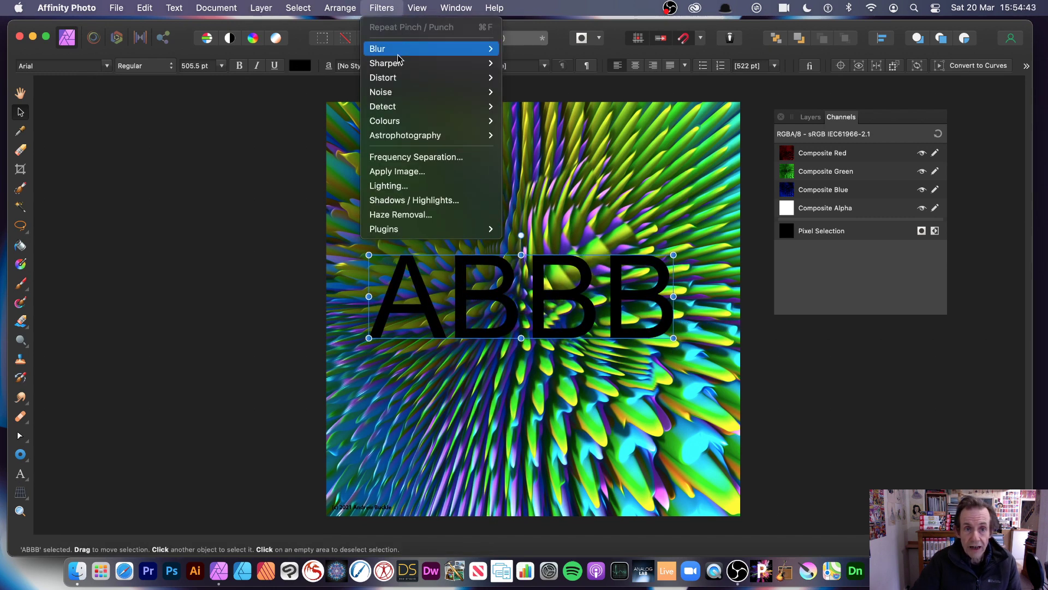
{"action": "mouse_move", "coordinate": [397, 79]}
{"action": "left_click", "coordinate": [513, 121]}
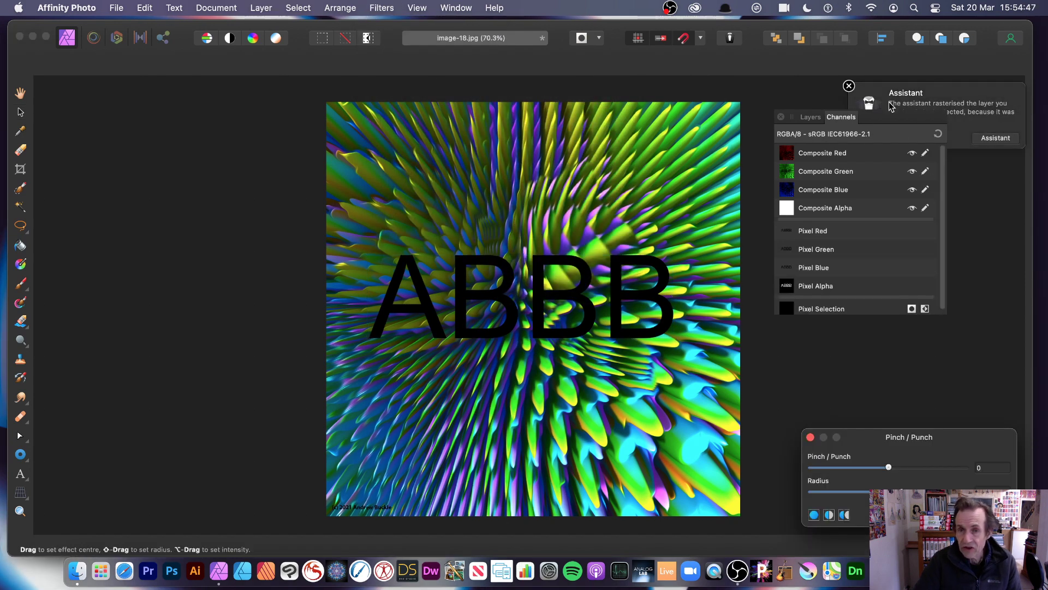
{"action": "left_click_drag", "start_coordinate": [913, 445], "coordinate": [707, 365]}
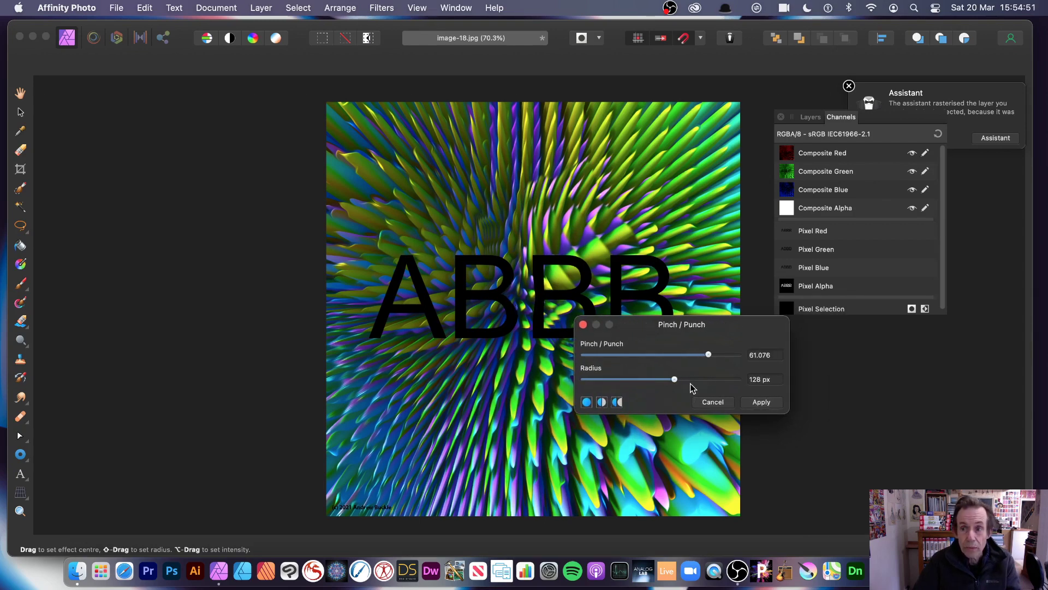
{"action": "left_click", "coordinate": [811, 118]}
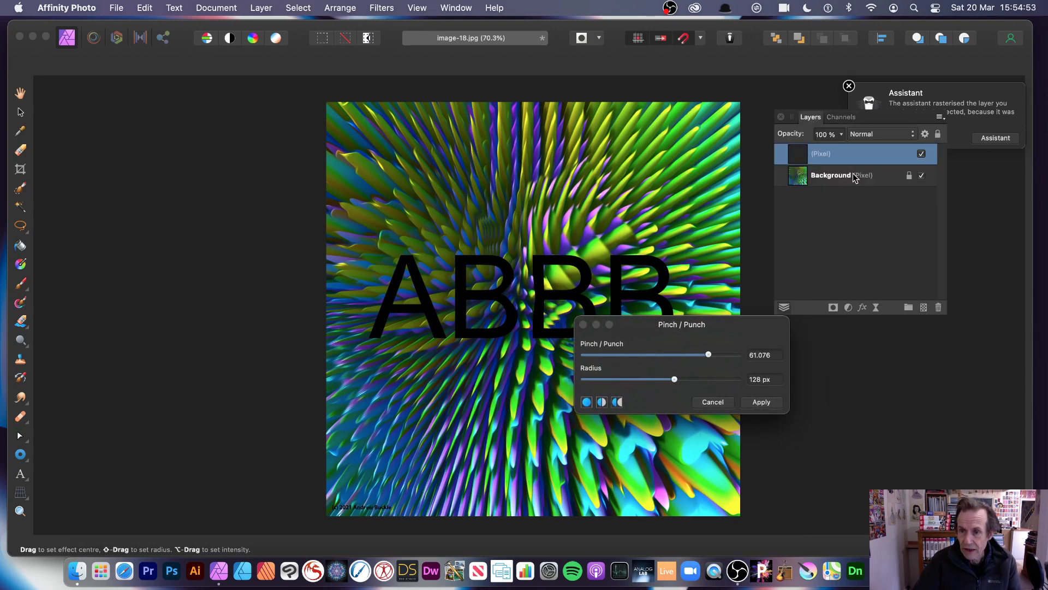
{"action": "left_click_drag", "start_coordinate": [674, 379], "coordinate": [737, 354]}
{"action": "left_click_drag", "start_coordinate": [636, 295], "coordinate": [451, 326]}
{"action": "left_click", "coordinate": [761, 403]}
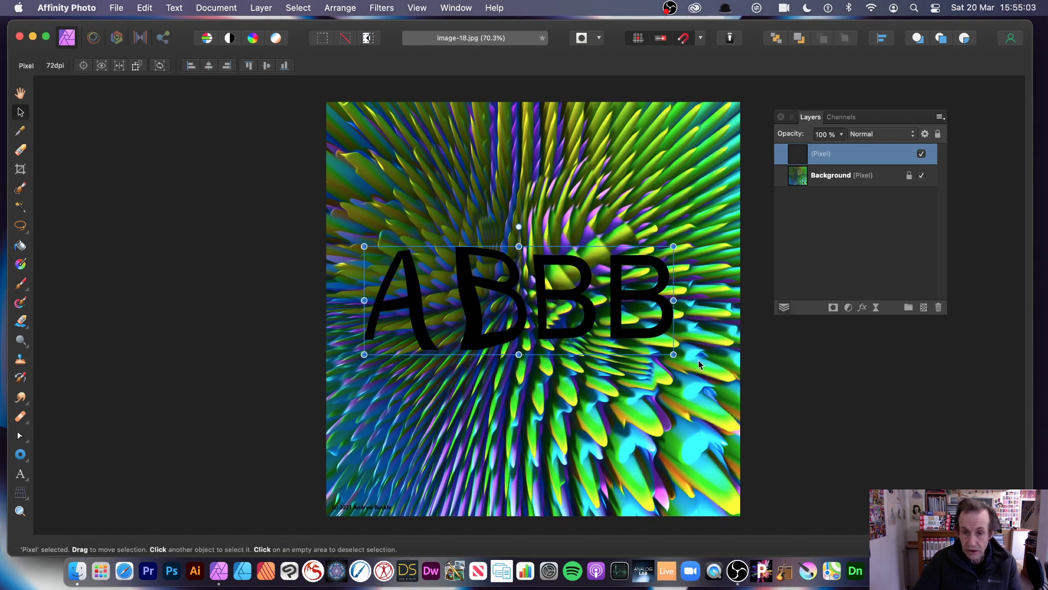
Step: Repeat Pinch / Punch twice on the letters, then delete the lettering layer
{"action": "left_click", "coordinate": [380, 12]}
{"action": "left_click", "coordinate": [384, 26]}
{"action": "left_click", "coordinate": [381, 8]}
{"action": "left_click", "coordinate": [384, 26]}
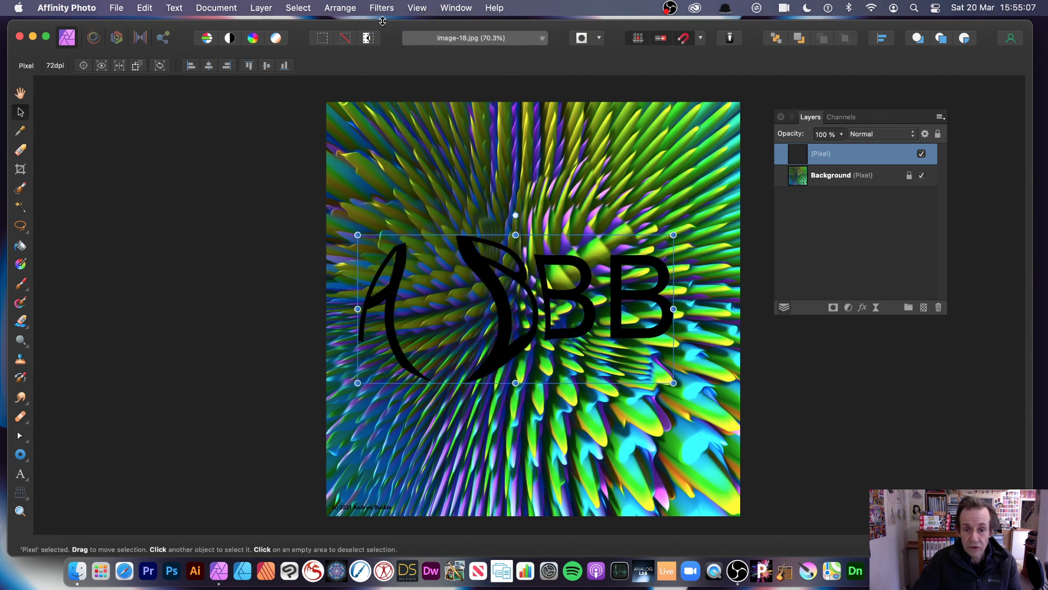
{"action": "key", "text": "Delete"}
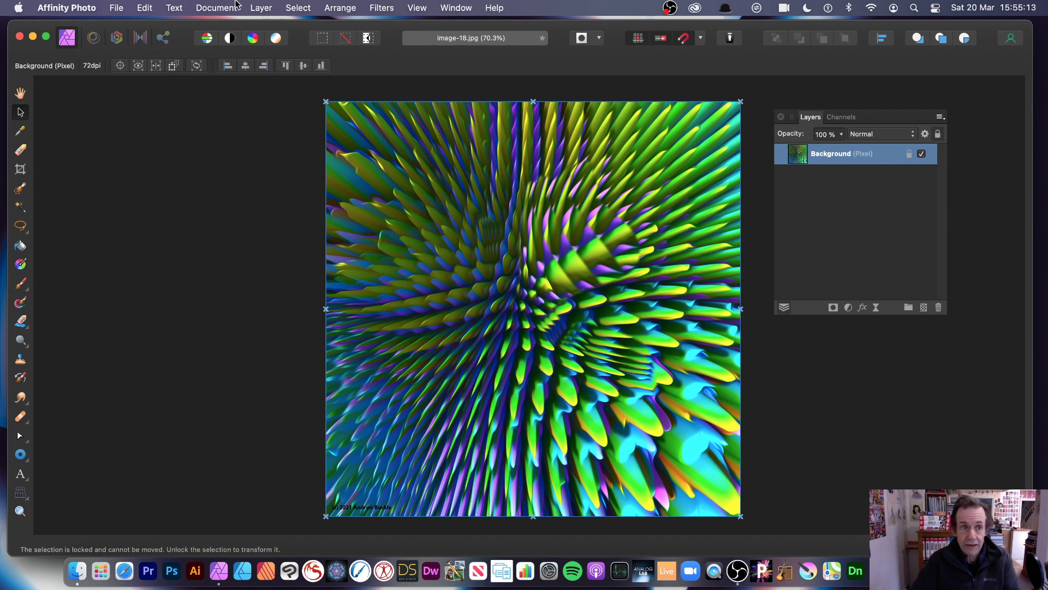
Step: Add a Pinch / Punch live filter layer with increased strength and Difference blend mode
{"action": "left_click", "coordinate": [255, 7]}
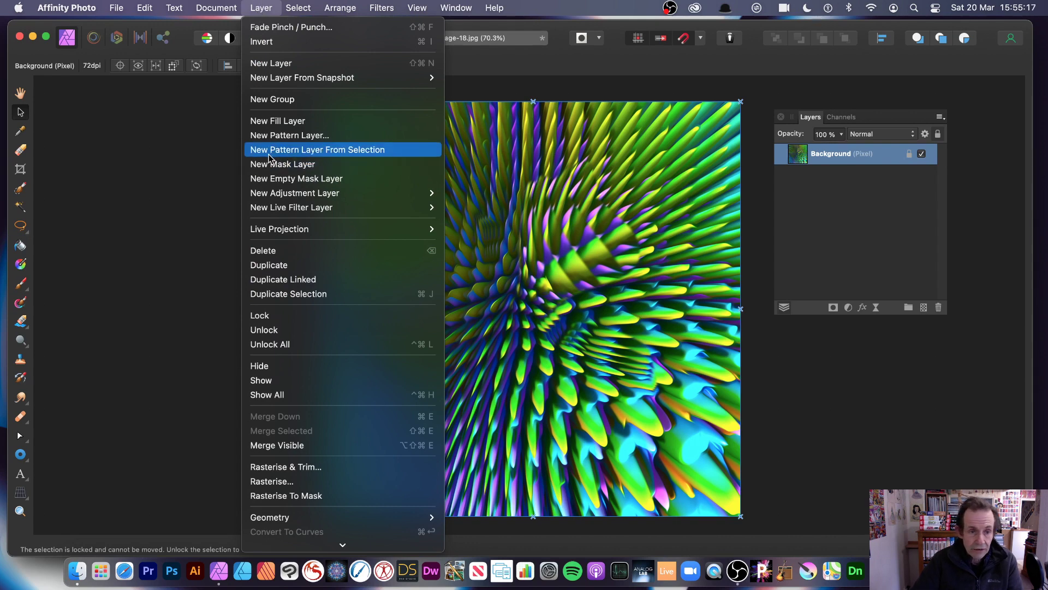
{"action": "mouse_move", "coordinate": [291, 210]}
{"action": "mouse_move", "coordinate": [485, 239]}
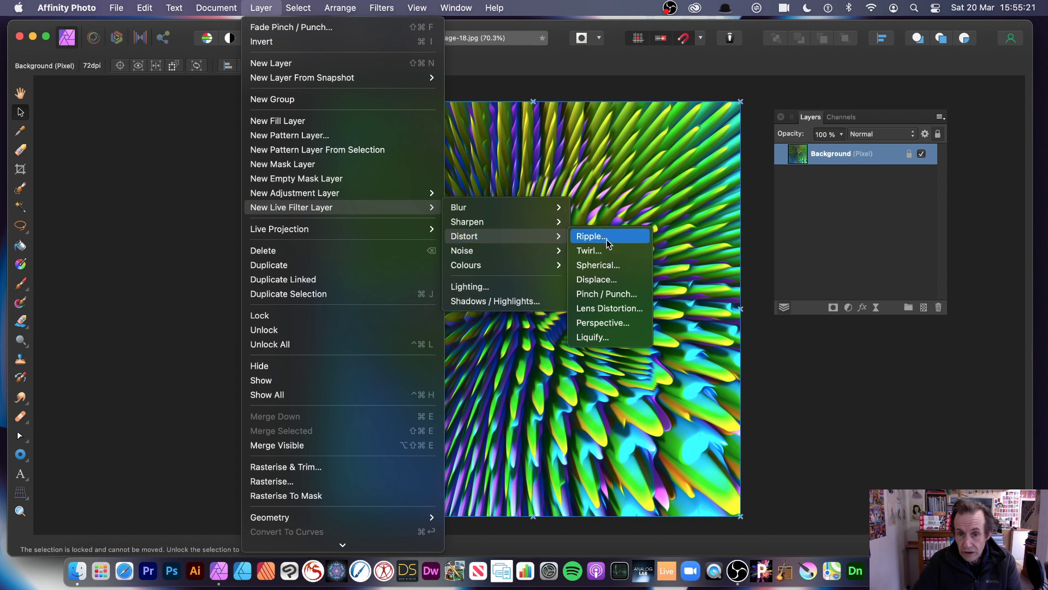
{"action": "left_click", "coordinate": [611, 297]}
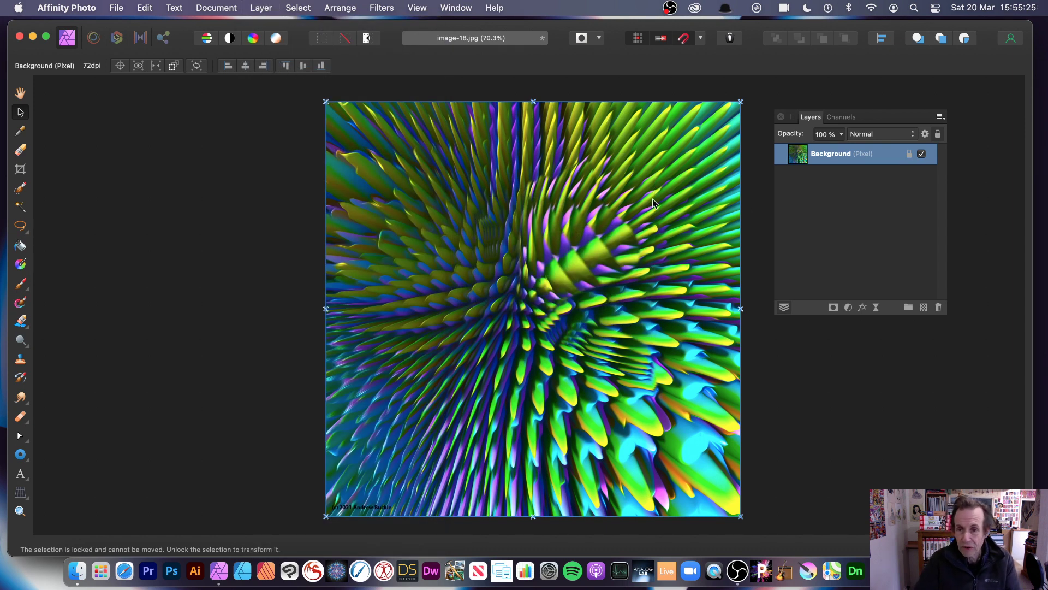
{"action": "left_click_drag", "start_coordinate": [937, 420], "coordinate": [501, 272]}
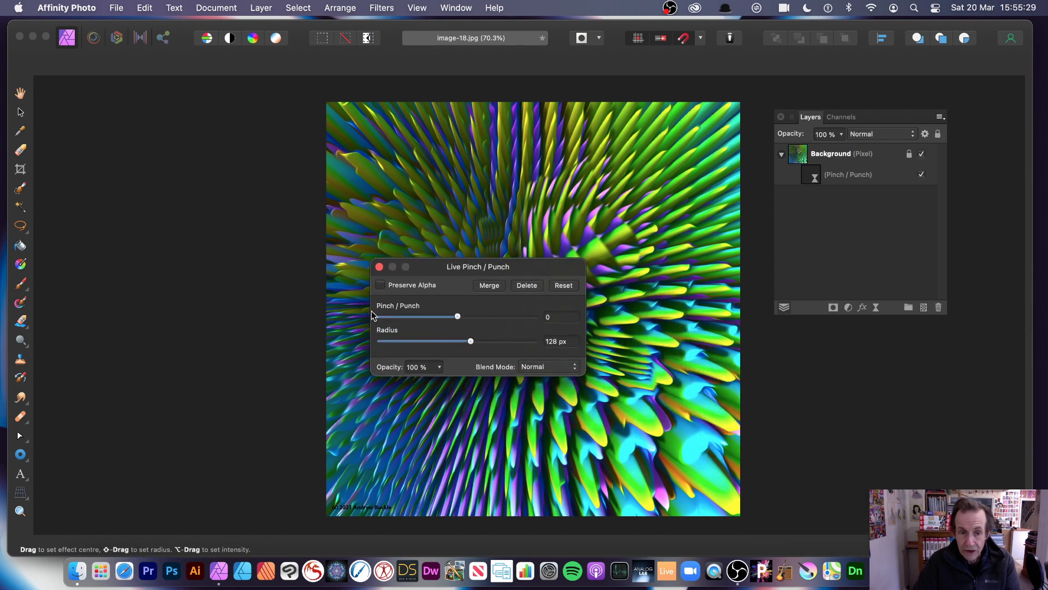
{"action": "left_click_drag", "start_coordinate": [466, 318], "coordinate": [492, 317]}
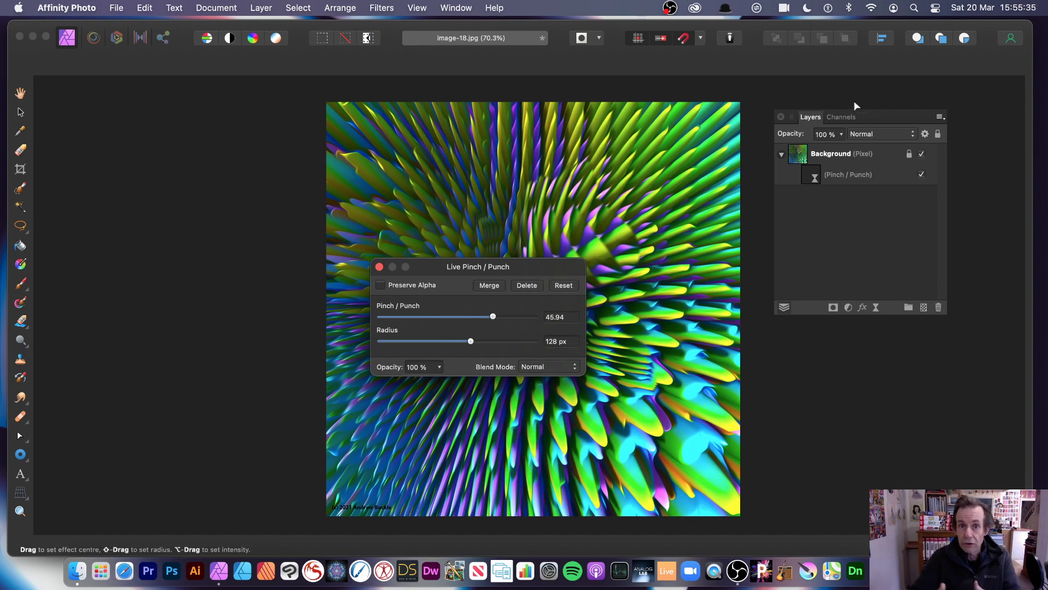
{"action": "left_click", "coordinate": [546, 368]}
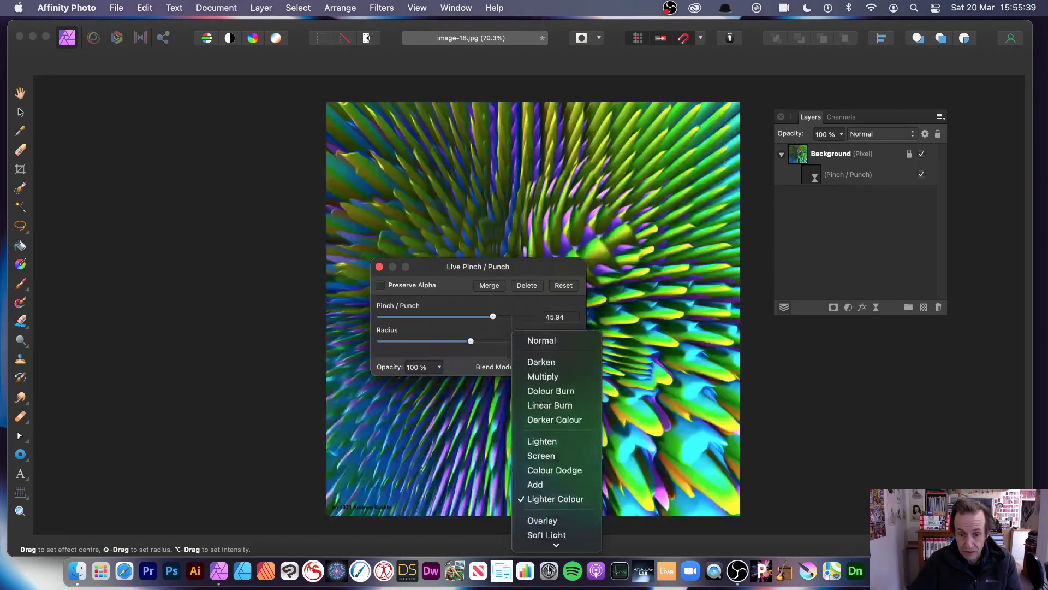
{"action": "left_click", "coordinate": [549, 512]}
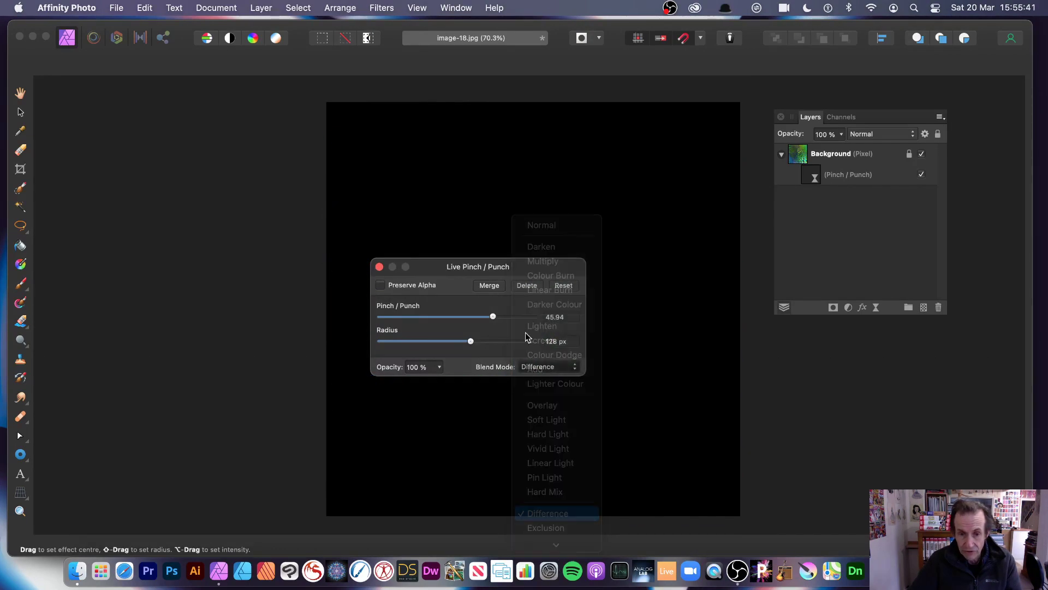
Step: Raise the live filter to strength 100 and radius 1024 px, centring it mid-image
{"action": "left_click_drag", "start_coordinate": [495, 262], "coordinate": [714, 251]}
{"action": "left_click_drag", "start_coordinate": [689, 330], "coordinate": [723, 330]}
{"action": "left_click_drag", "start_coordinate": [530, 306], "coordinate": [490, 243]}
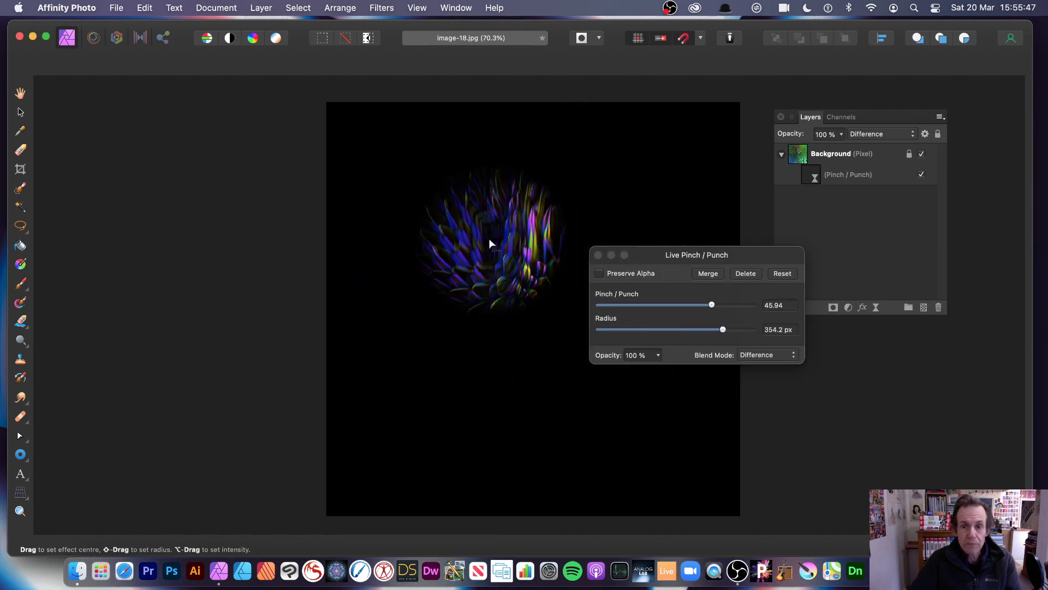
{"action": "left_click_drag", "start_coordinate": [723, 304], "coordinate": [756, 335]}
{"action": "left_click", "coordinate": [527, 338]}
{"action": "left_click_drag", "start_coordinate": [528, 337], "coordinate": [751, 490]}
{"action": "left_click_drag", "start_coordinate": [804, 503], "coordinate": [641, 411]}
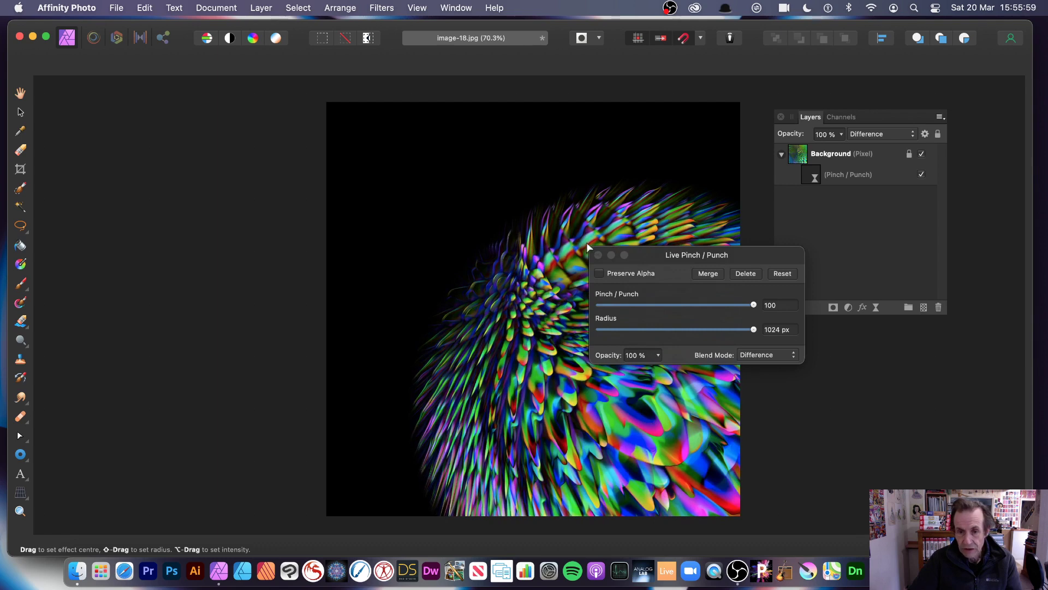
{"action": "left_click", "coordinate": [599, 255]}
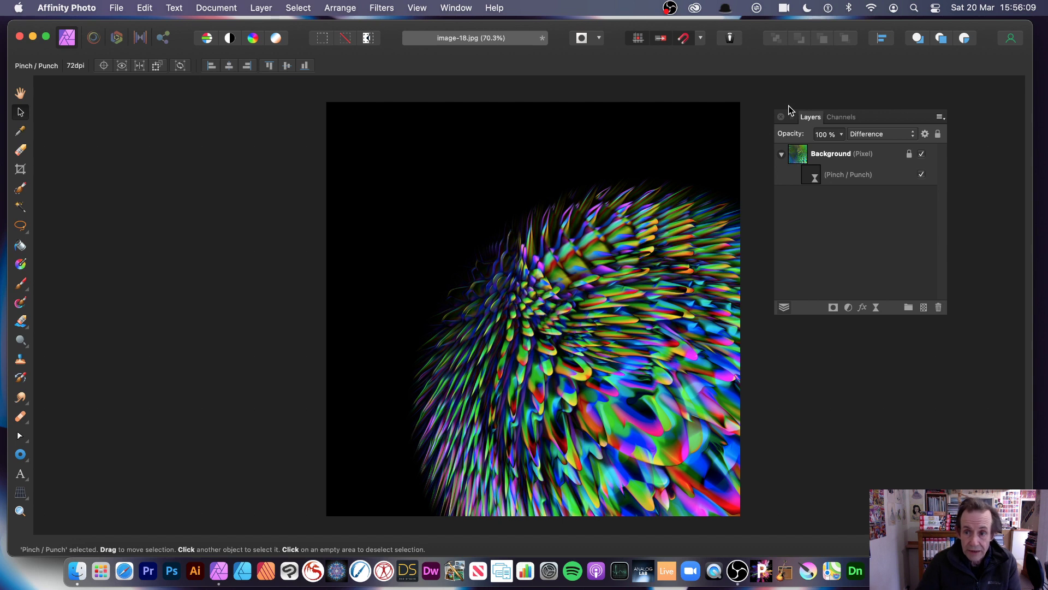
Step: Pull the nested Pinch / Punch filter out to sit above Background, then deselect all layers
{"action": "left_click", "coordinate": [819, 179]}
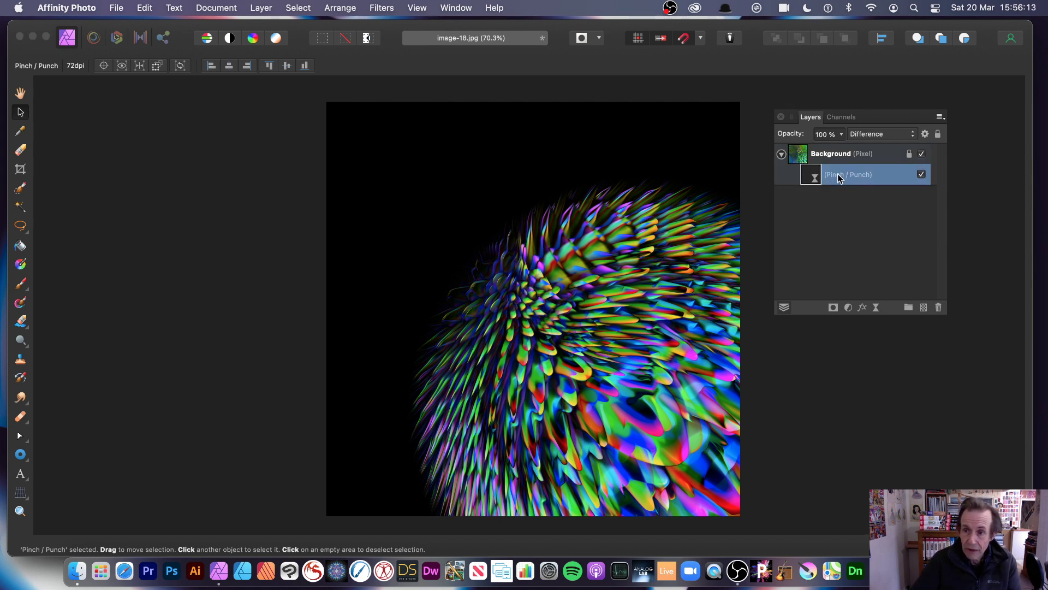
{"action": "left_click_drag", "start_coordinate": [829, 146], "coordinate": [810, 143]}
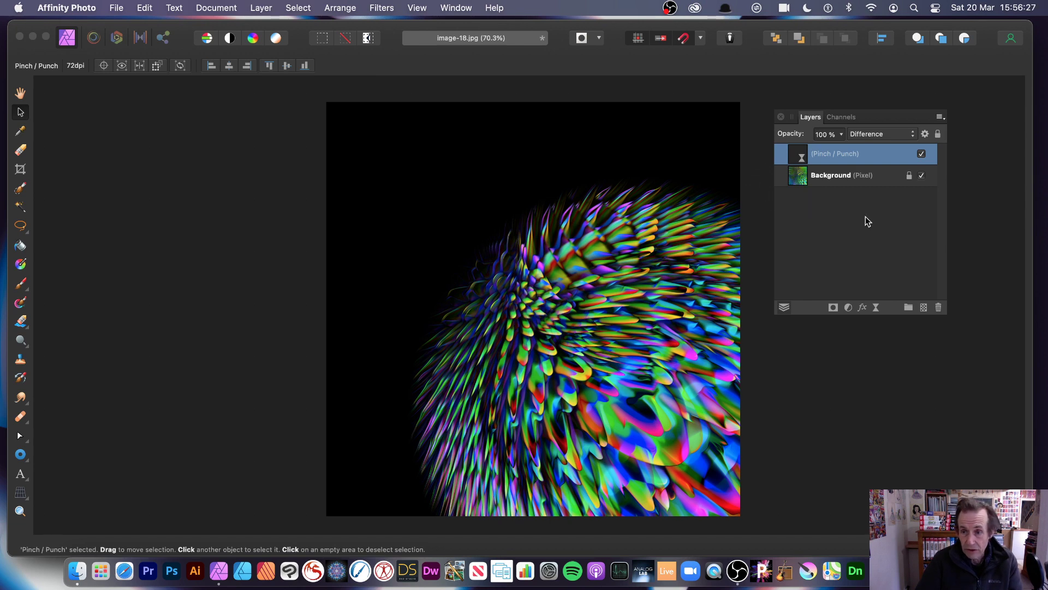
{"action": "left_click", "coordinate": [860, 256]}
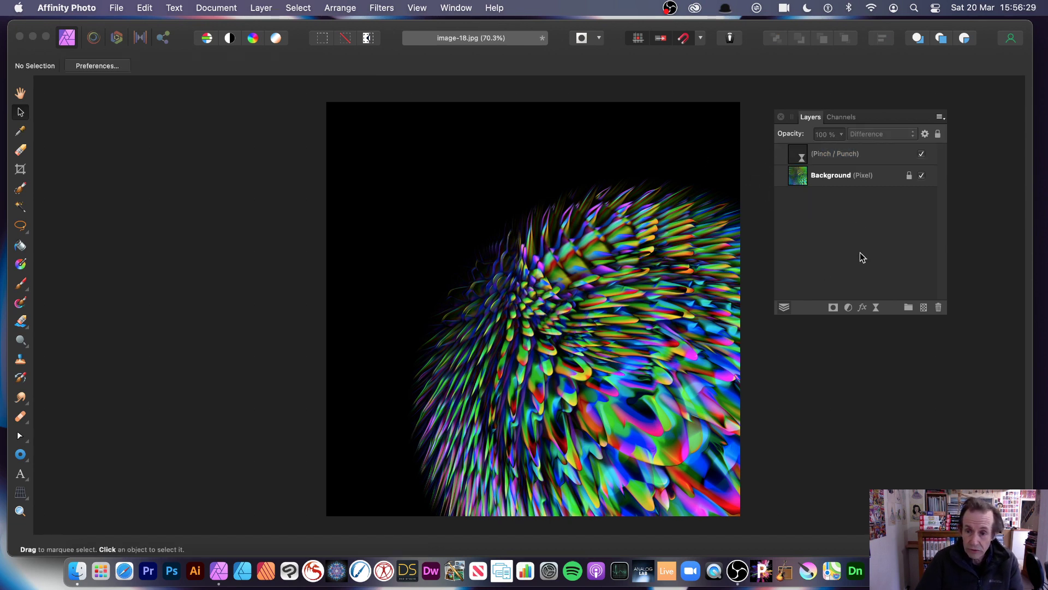
Step: Add another Pinch / Punch live filter layer via Layer > New Live Filter Layer > Distort
{"action": "left_click", "coordinate": [260, 9]}
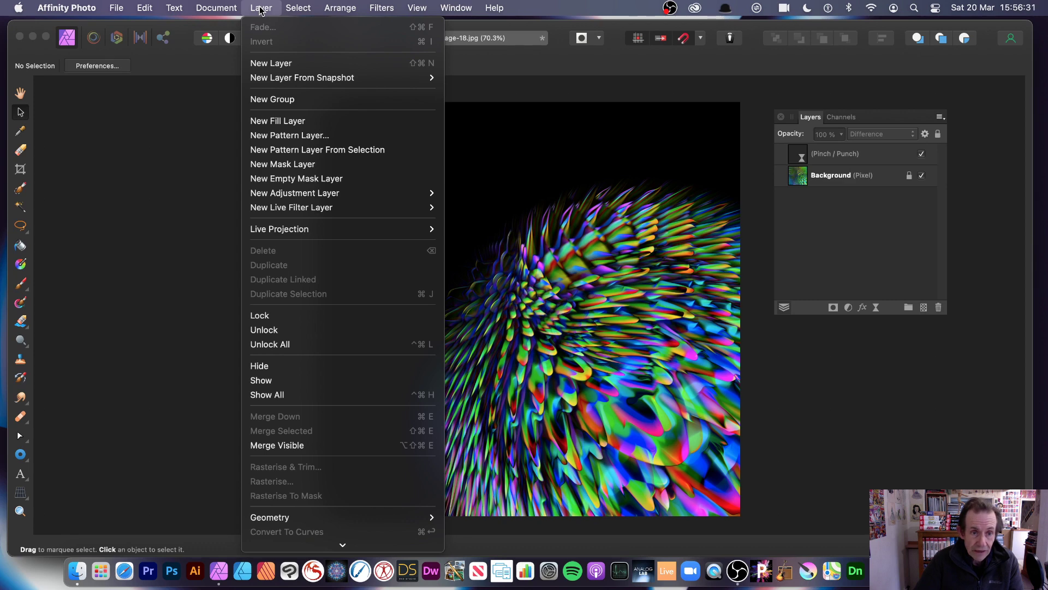
{"action": "mouse_move", "coordinate": [395, 207]}
{"action": "mouse_move", "coordinate": [466, 208]}
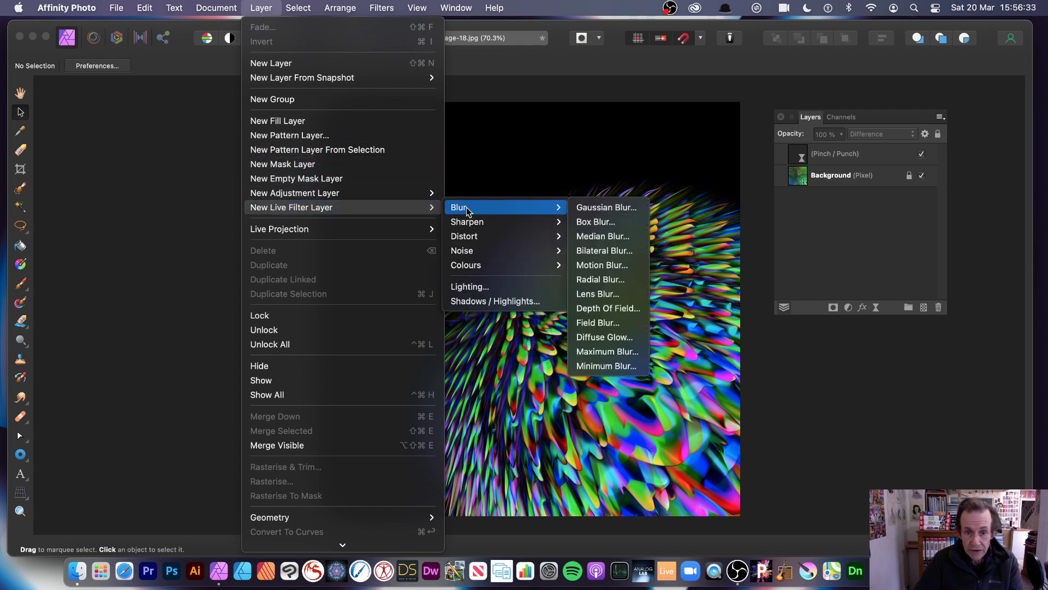
{"action": "mouse_move", "coordinate": [468, 235]}
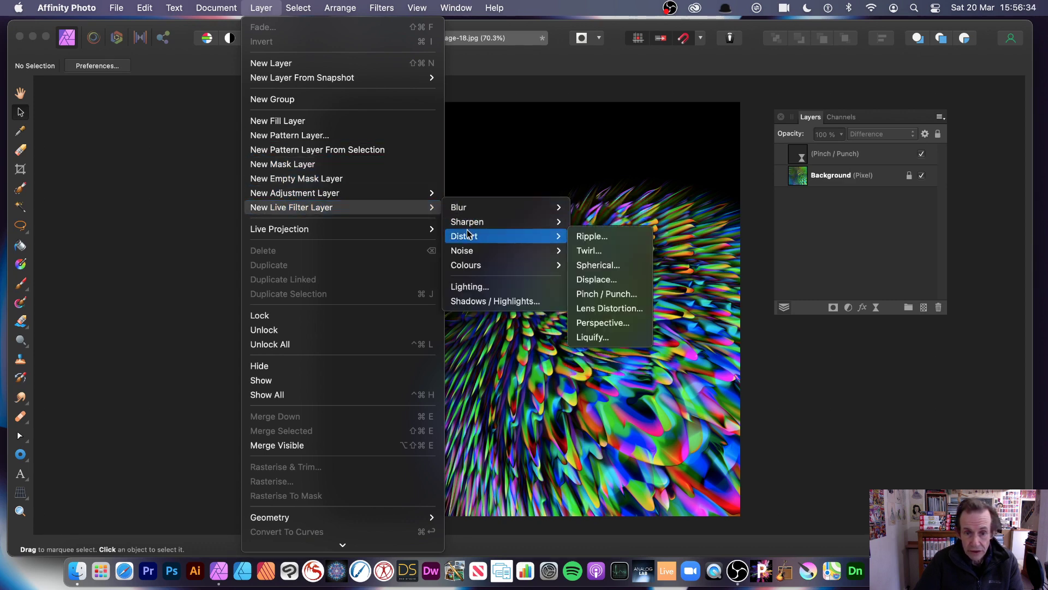
{"action": "left_click", "coordinate": [586, 294]}
{"action": "left_click", "coordinate": [647, 331]}
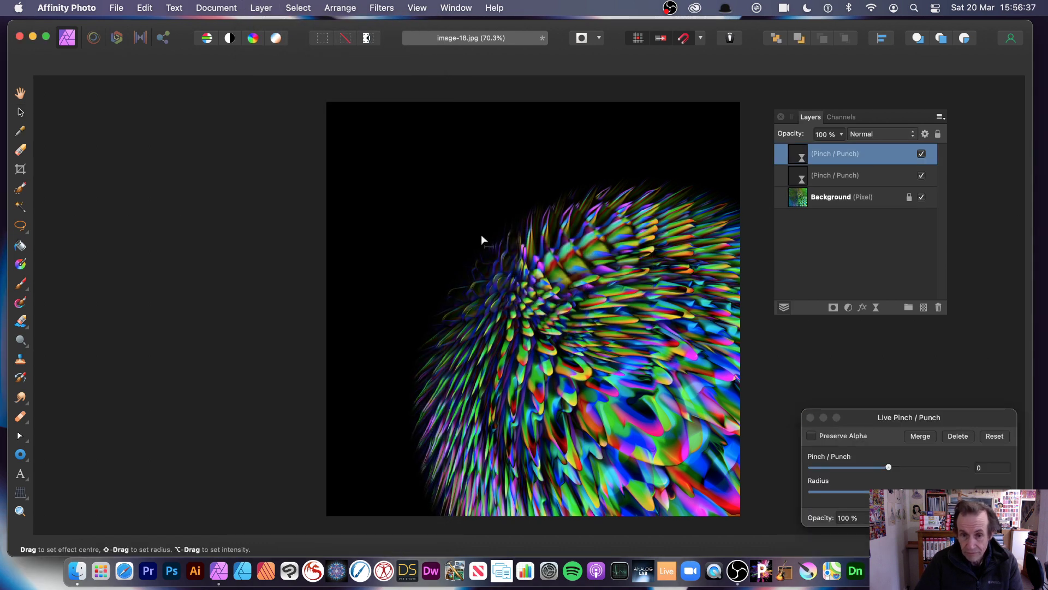
{"action": "left_click_drag", "start_coordinate": [940, 424], "coordinate": [468, 210]}
Step: Give the filter radius 1024 px, Exclusion blend and strength 100, and position its centre
{"action": "left_click", "coordinate": [453, 255]}
{"action": "left_click_drag", "start_coordinate": [458, 279], "coordinate": [494, 279]}
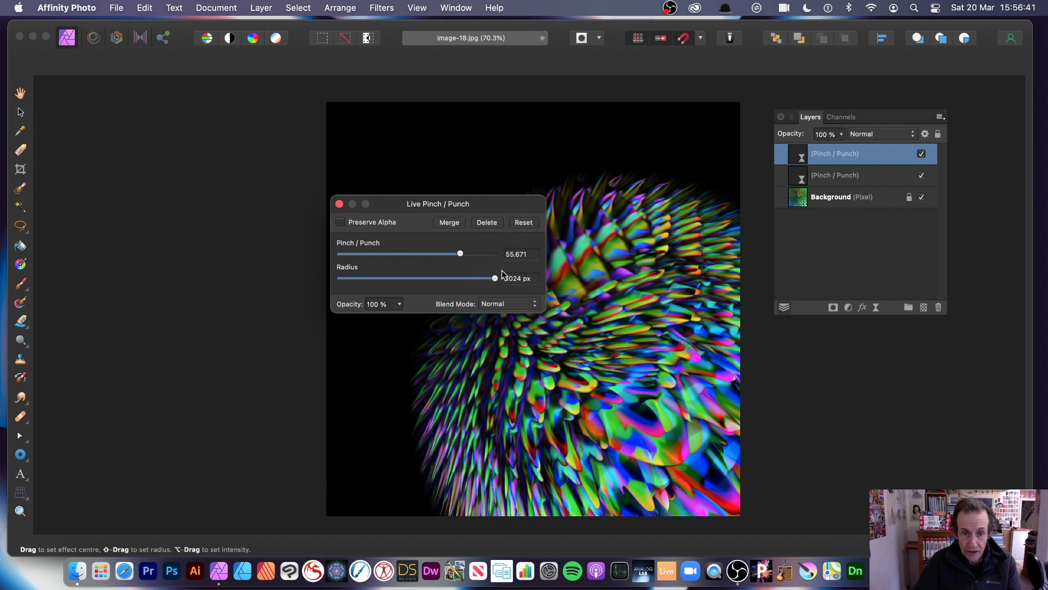
{"action": "left_click_drag", "start_coordinate": [476, 204], "coordinate": [779, 229]}
{"action": "left_click_drag", "start_coordinate": [551, 249], "coordinate": [551, 363]}
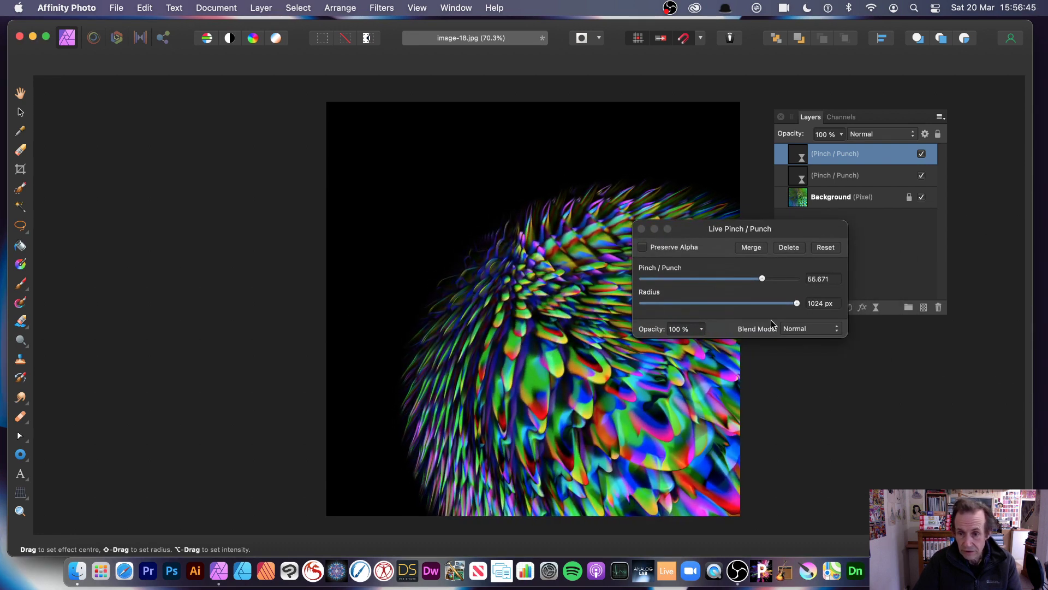
{"action": "left_click", "coordinate": [798, 334]}
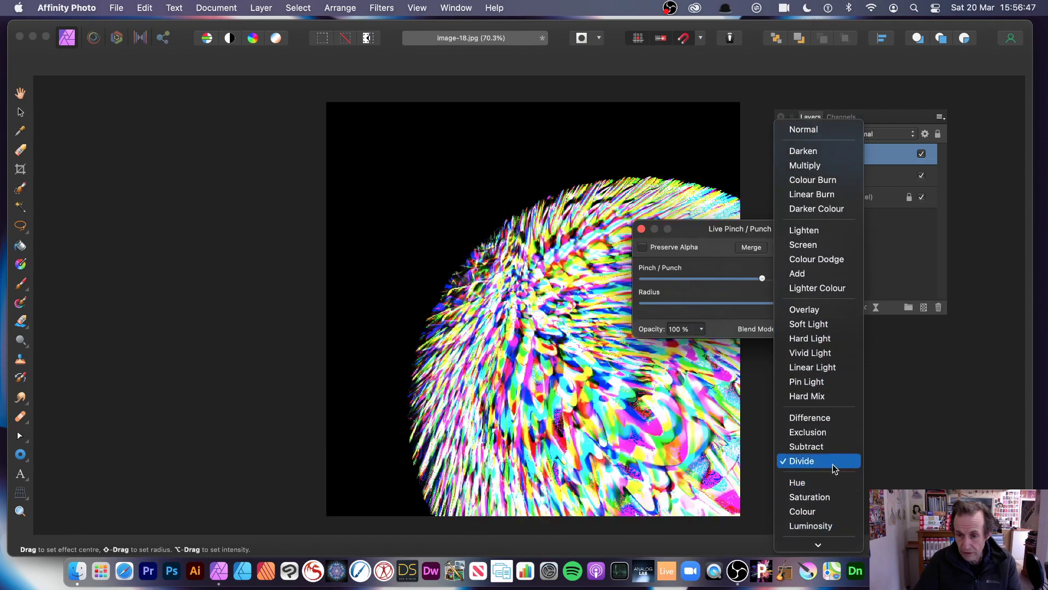
{"action": "left_click", "coordinate": [827, 433]}
{"action": "left_click_drag", "start_coordinate": [568, 321], "coordinate": [563, 394]}
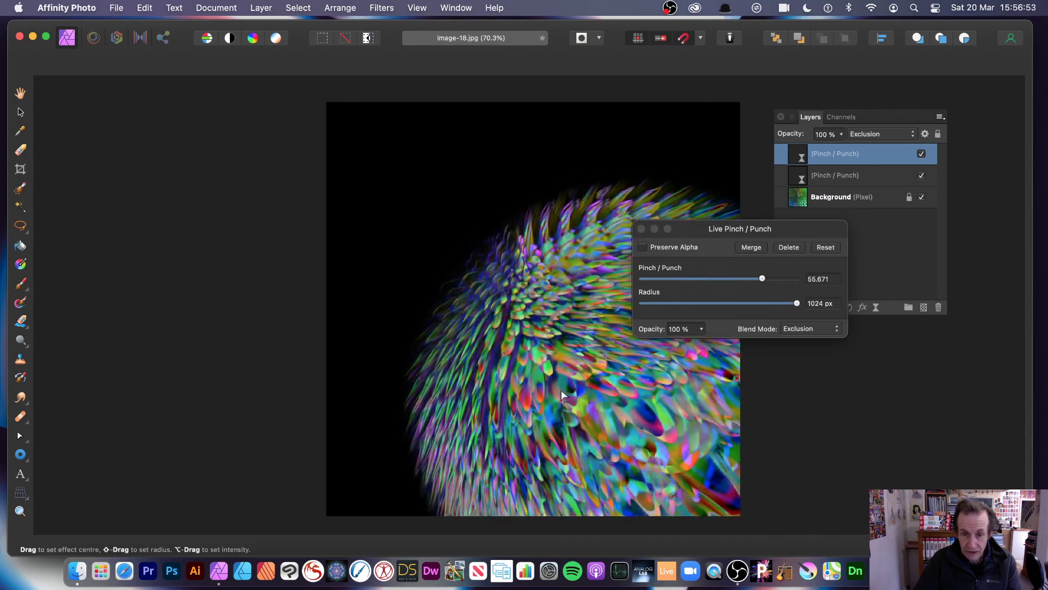
{"action": "left_click_drag", "start_coordinate": [763, 278], "coordinate": [815, 286]}
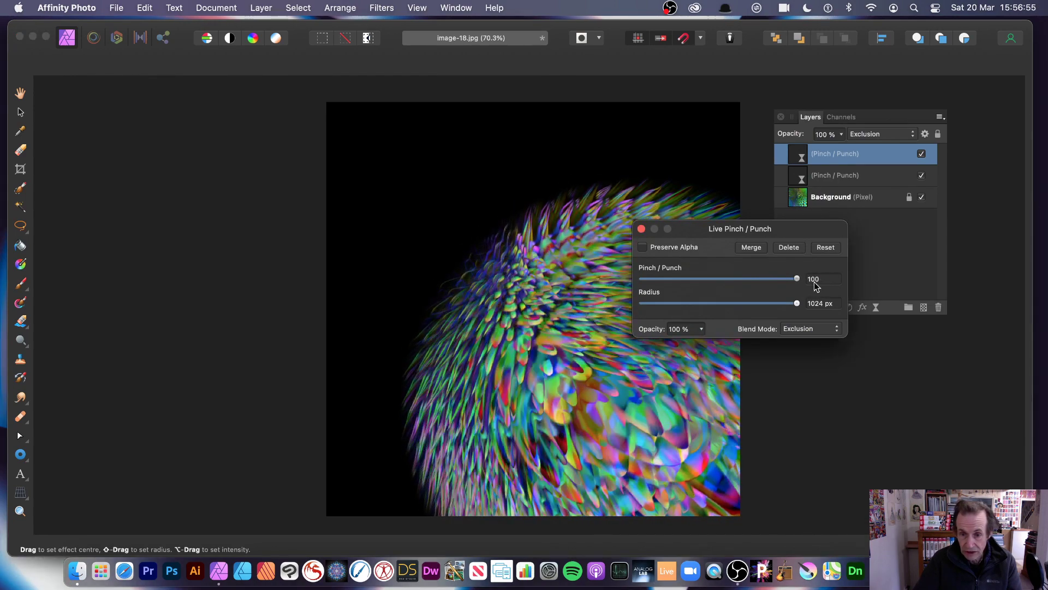
{"action": "left_click_drag", "start_coordinate": [644, 339], "coordinate": [614, 343]}
{"action": "left_click_drag", "start_coordinate": [698, 225], "coordinate": [807, 245]}
{"action": "left_click_drag", "start_coordinate": [672, 316], "coordinate": [636, 357]}
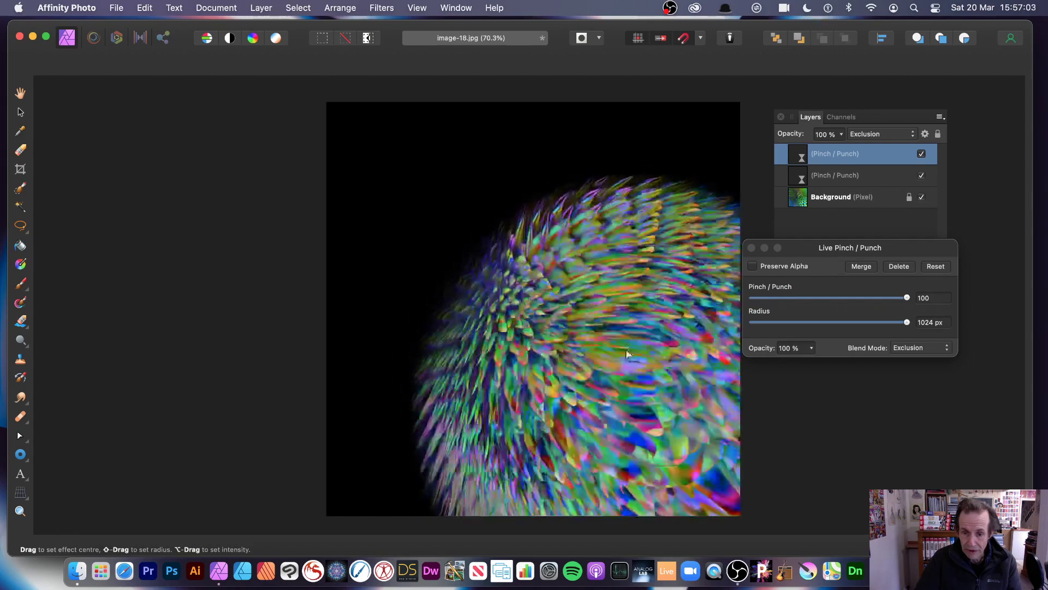
{"action": "left_click", "coordinate": [752, 249]}
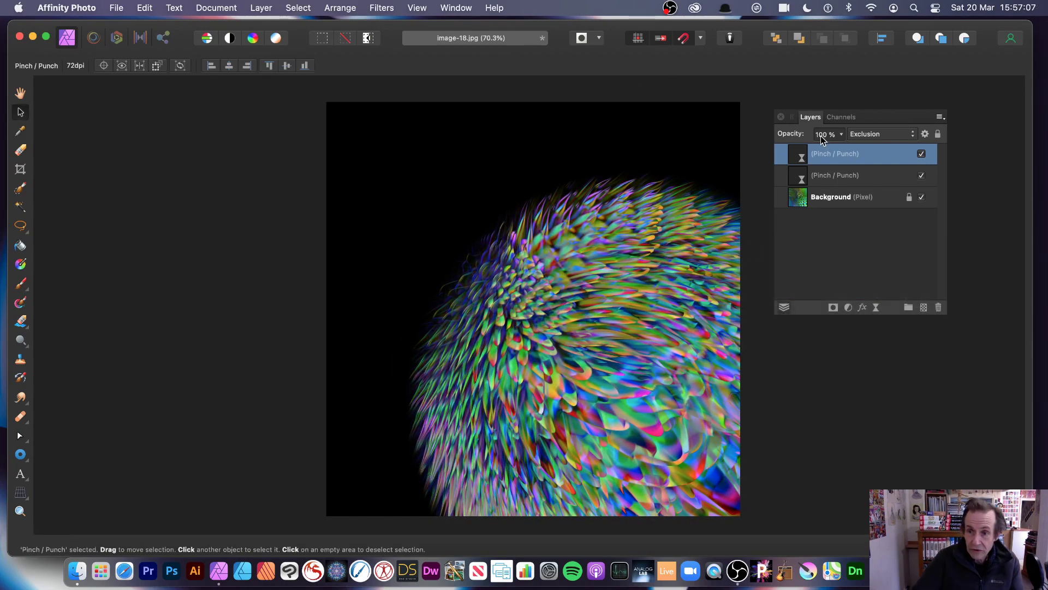
Step: Rearrange the Pinch / Punch layers, placing the second one just above Background
{"action": "left_click_drag", "start_coordinate": [832, 157], "coordinate": [809, 201]}
{"action": "left_click_drag", "start_coordinate": [830, 157], "coordinate": [821, 198]}
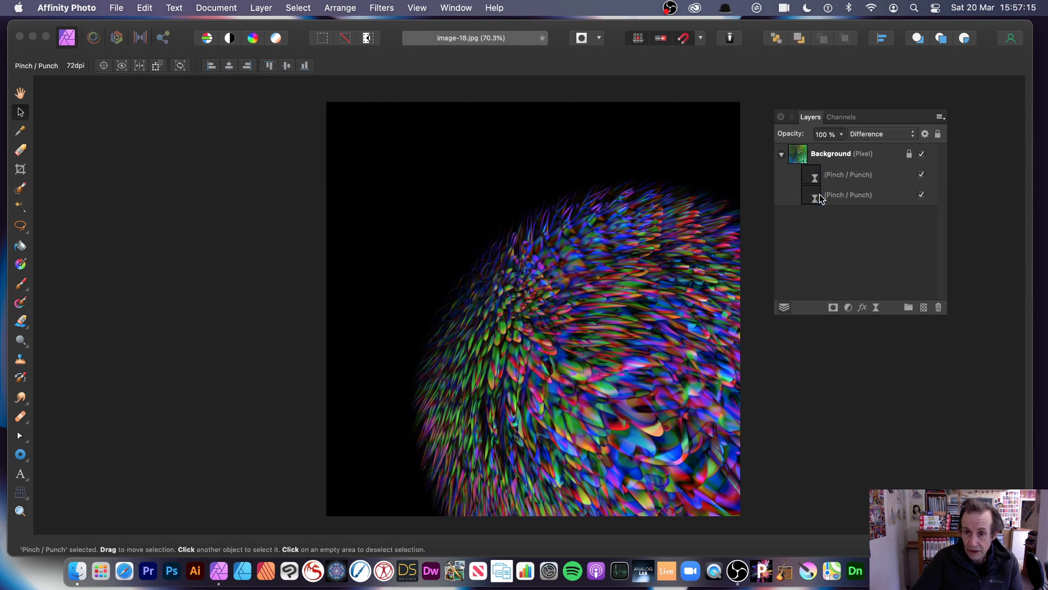
{"action": "left_click", "coordinate": [813, 176]}
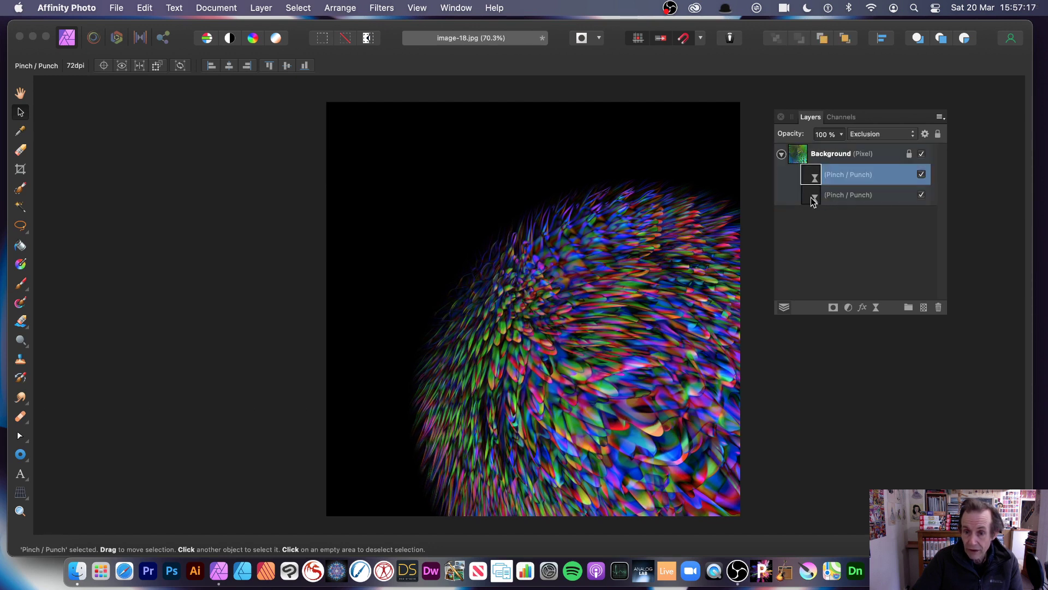
{"action": "left_click", "coordinate": [819, 198]}
{"action": "left_click_drag", "start_coordinate": [821, 201], "coordinate": [855, 196]}
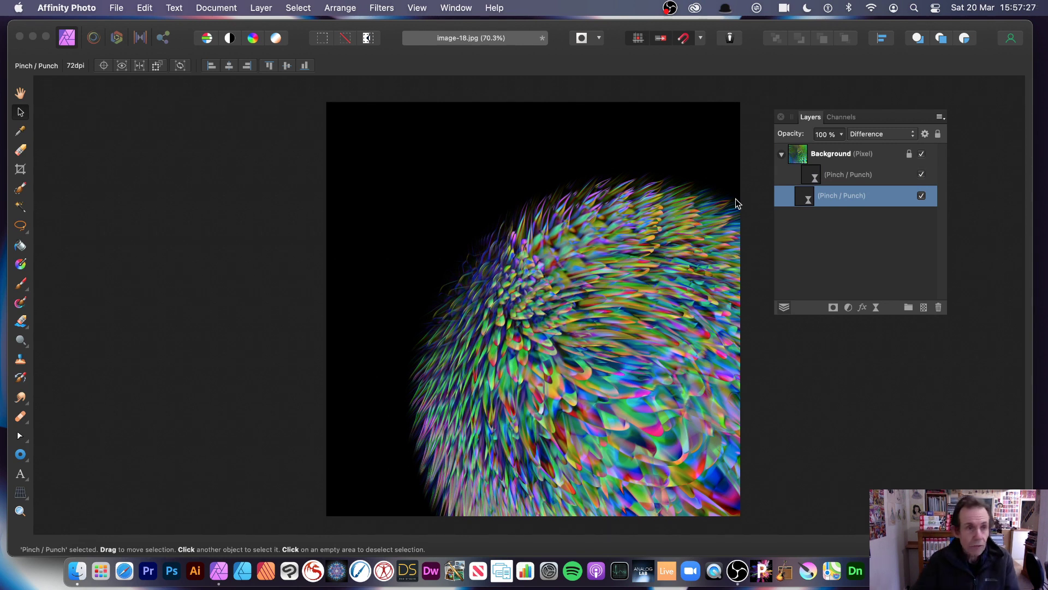
{"action": "left_click_drag", "start_coordinate": [816, 206], "coordinate": [807, 155]}
{"action": "left_click_drag", "start_coordinate": [817, 200], "coordinate": [822, 166]}
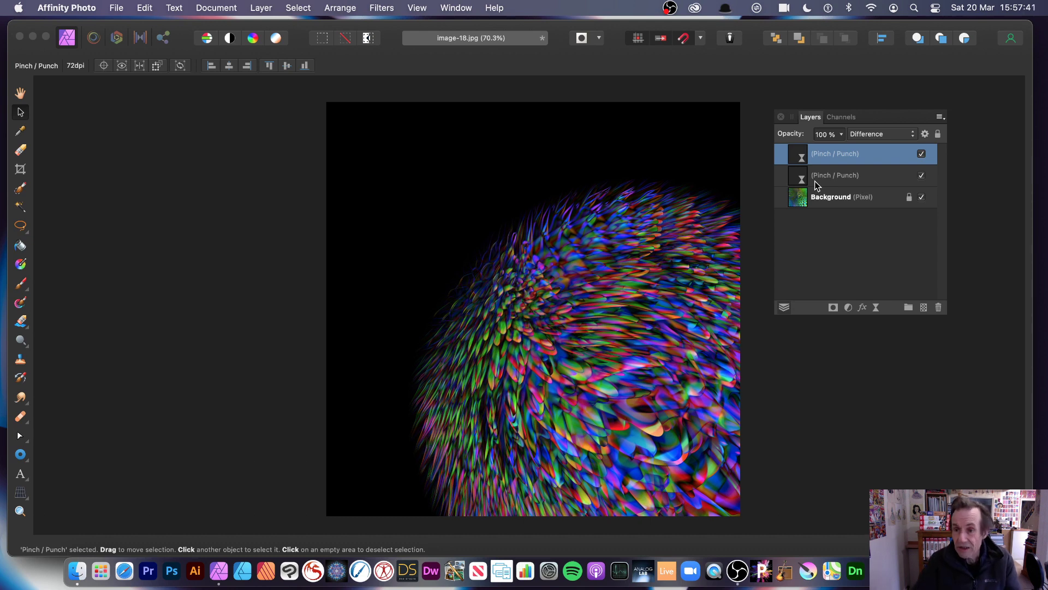
Step: Keep the top filter layer in Exclusion blend mode and select all three layers
{"action": "left_click", "coordinate": [874, 136]}
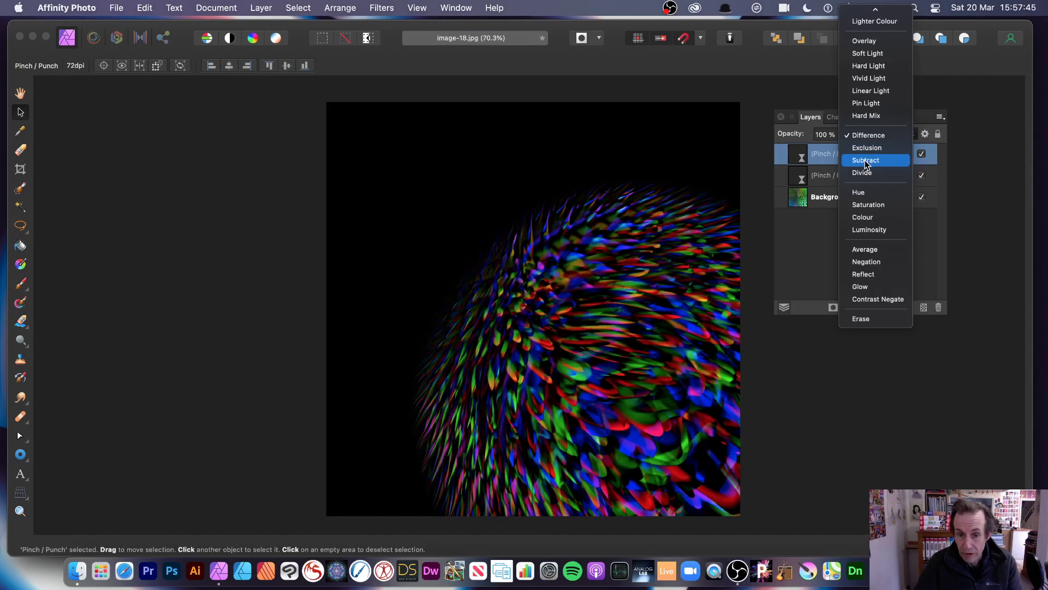
{"action": "left_click", "coordinate": [867, 148]}
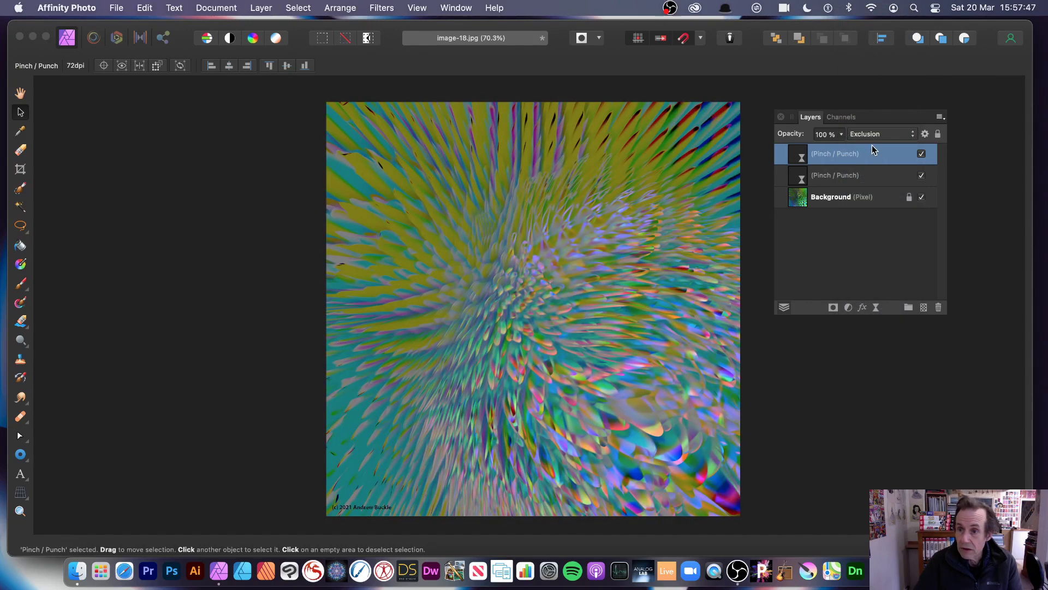
{"action": "left_click", "coordinate": [867, 137]}
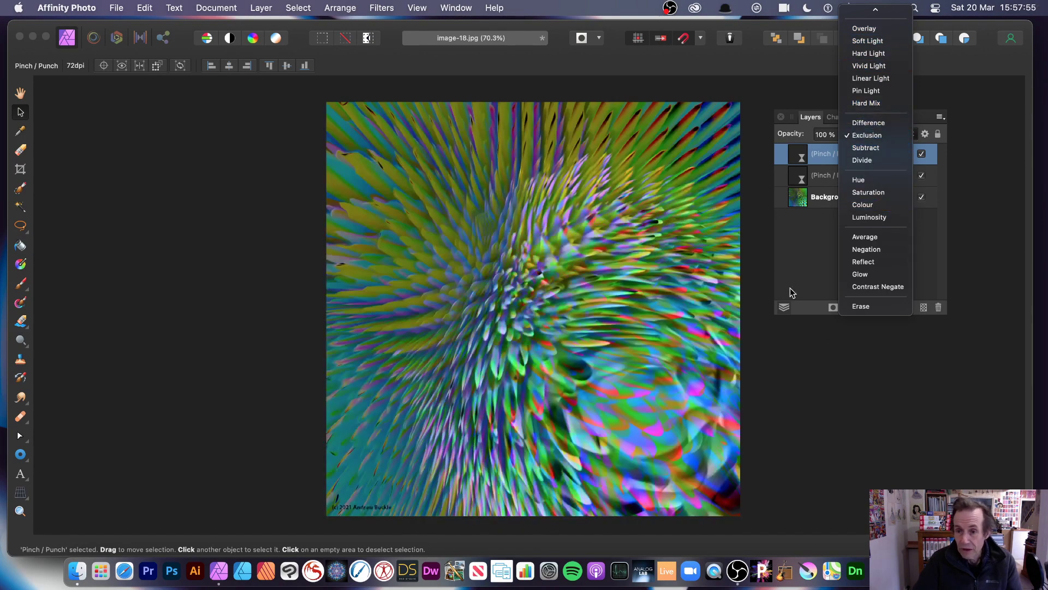
{"action": "left_click", "coordinate": [795, 261]}
{"action": "left_click", "coordinate": [834, 201], "text": "shift"}
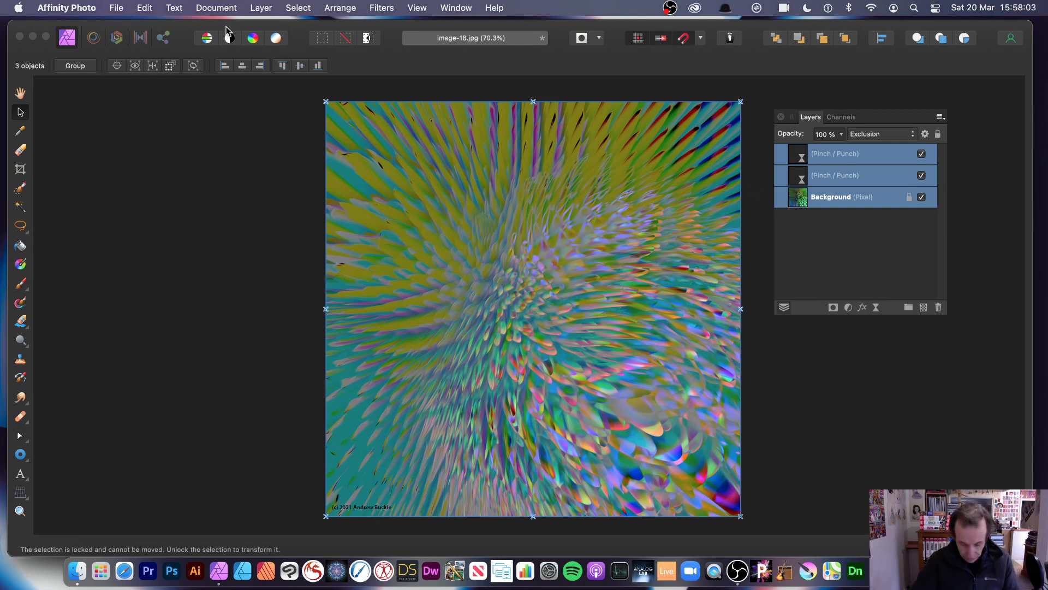
Step: Delete both Pinch / Punch layers with the trash icon, leaving only Background
{"action": "left_click", "coordinate": [759, 201]}
{"action": "left_click", "coordinate": [852, 179]}
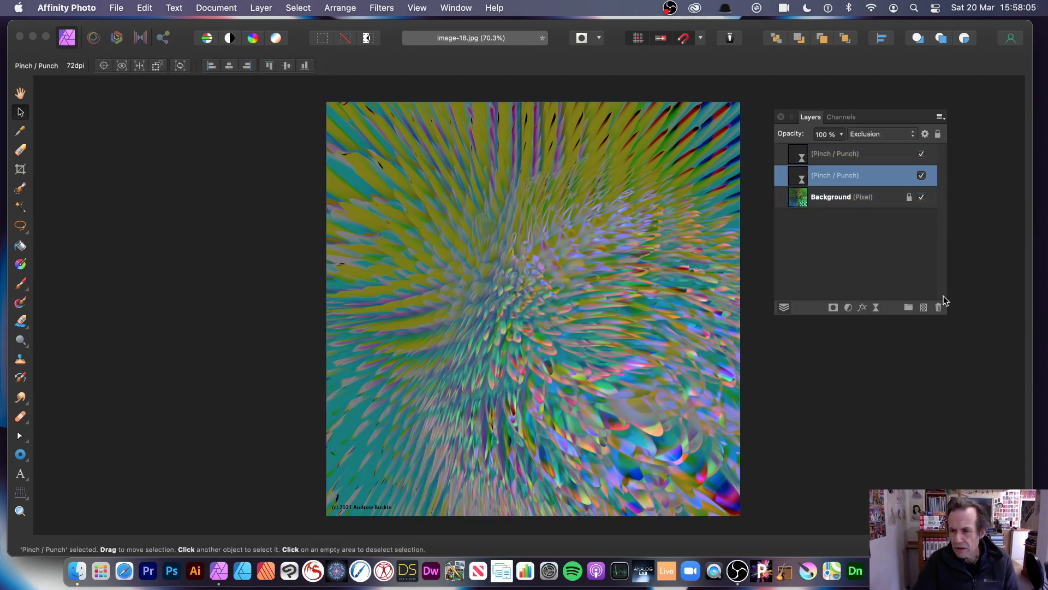
{"action": "left_click", "coordinate": [939, 307]}
{"action": "left_click", "coordinate": [833, 157]}
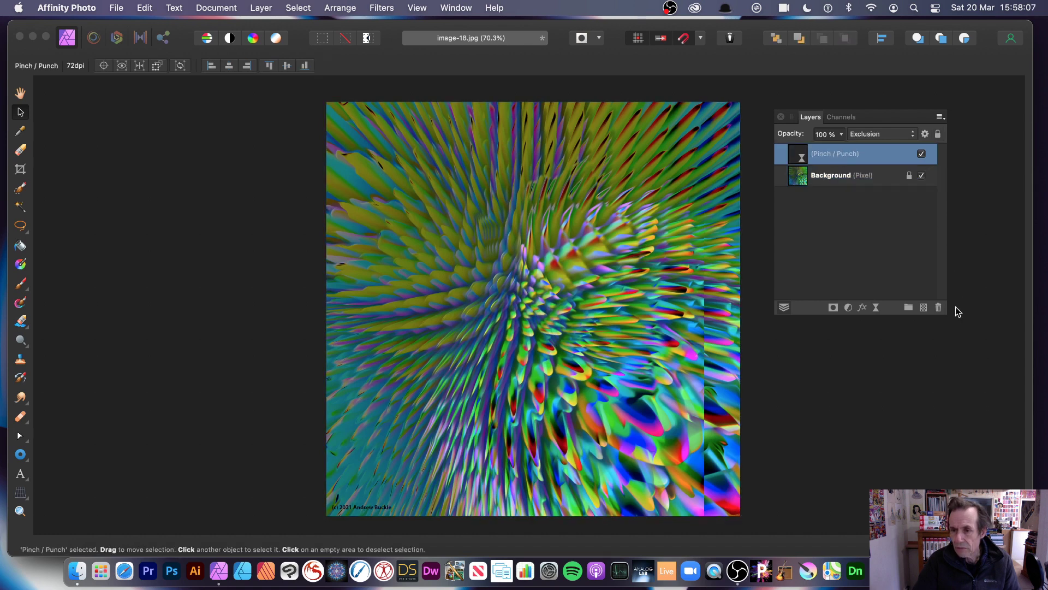
{"action": "left_click", "coordinate": [938, 308]}
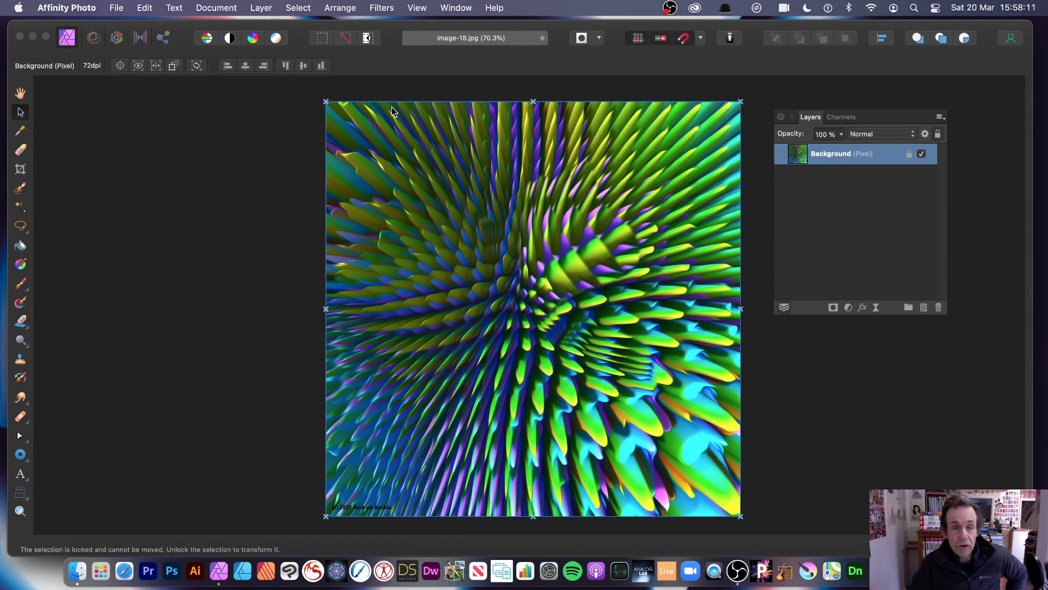
{"action": "left_click", "coordinate": [262, 8]}
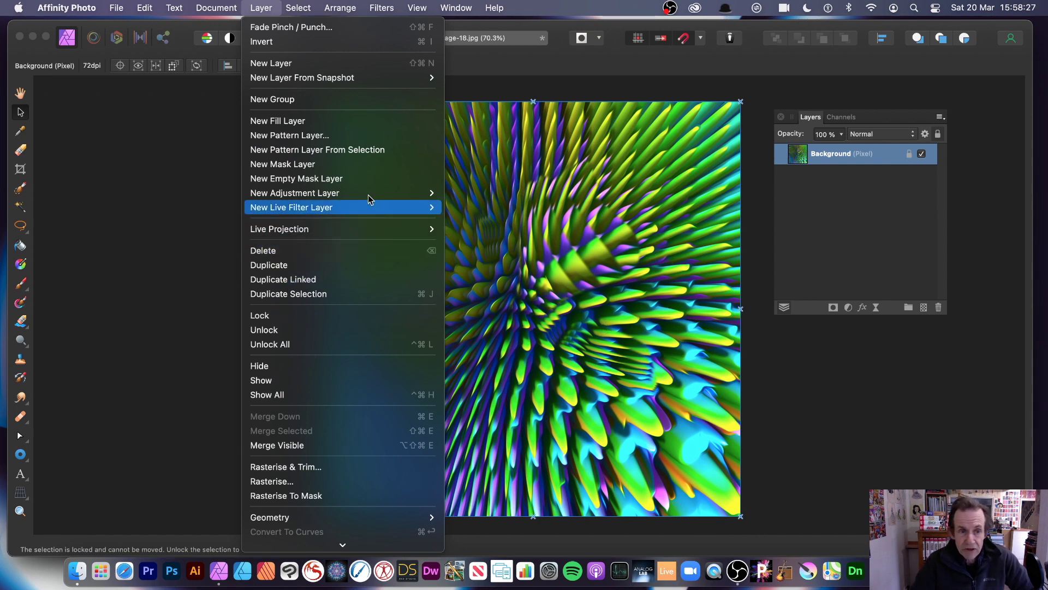
Step: Create a mirrored pattern layer from the whole image and shrink its tile to repeat 2x2
{"action": "mouse_move", "coordinate": [364, 200]}
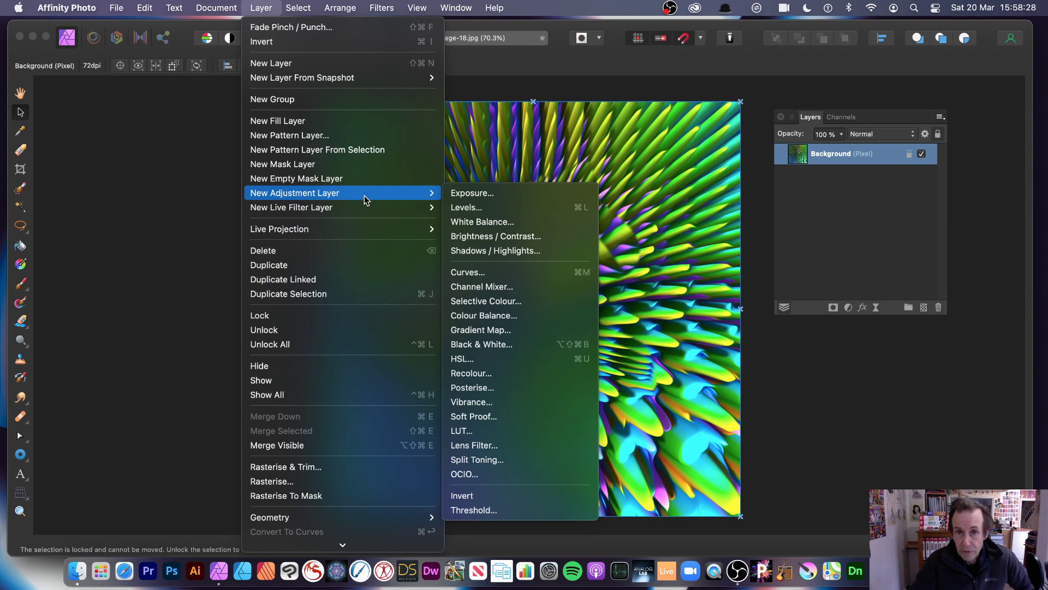
{"action": "left_click", "coordinate": [343, 150]}
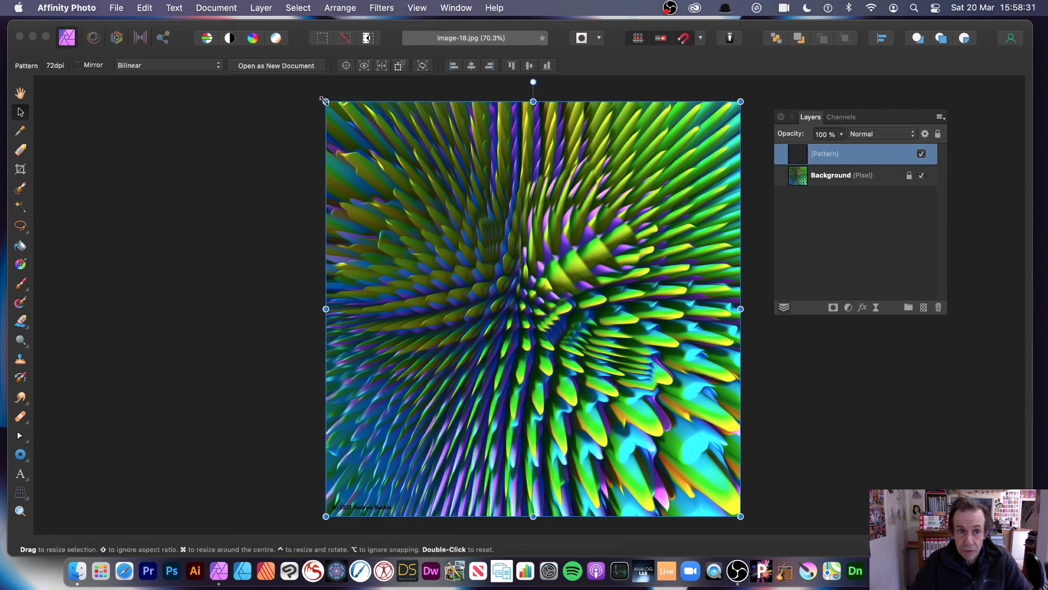
{"action": "left_click_drag", "start_coordinate": [323, 100], "coordinate": [539, 314]}
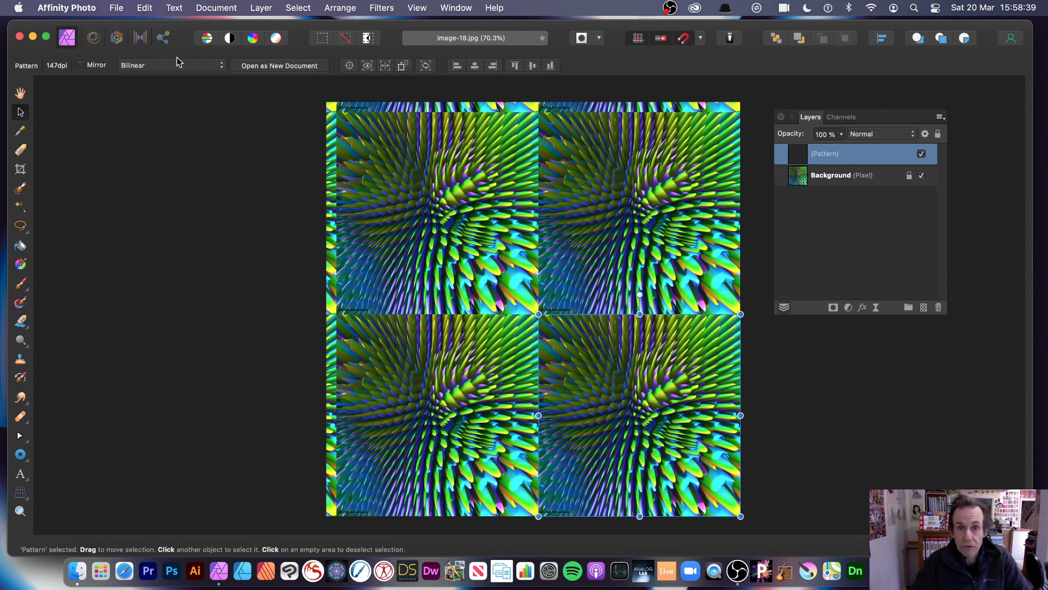
{"action": "left_click", "coordinate": [82, 65]}
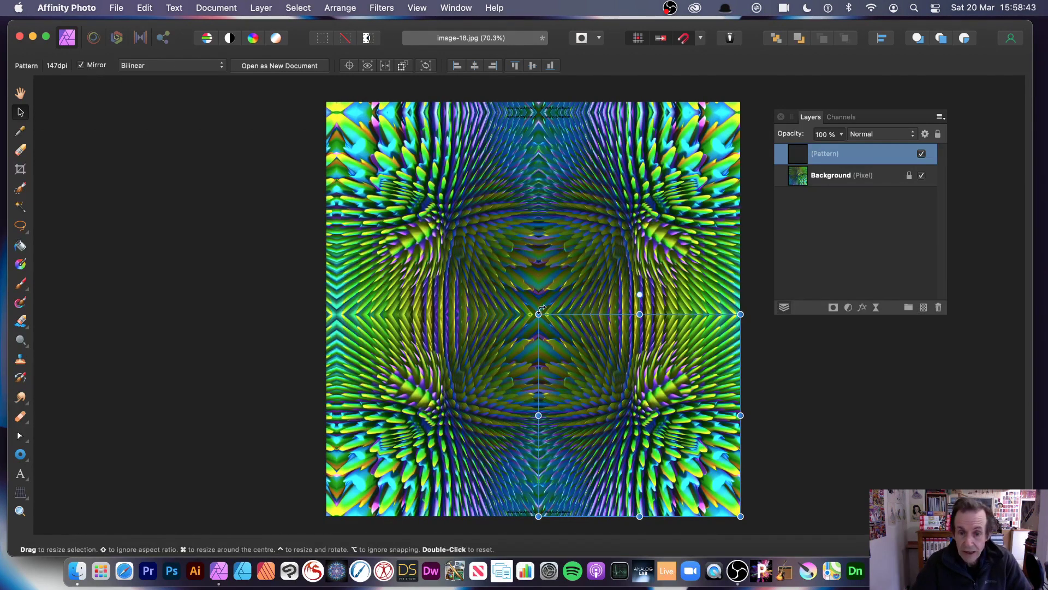
{"action": "left_click_drag", "start_coordinate": [538, 314], "coordinate": [627, 402]}
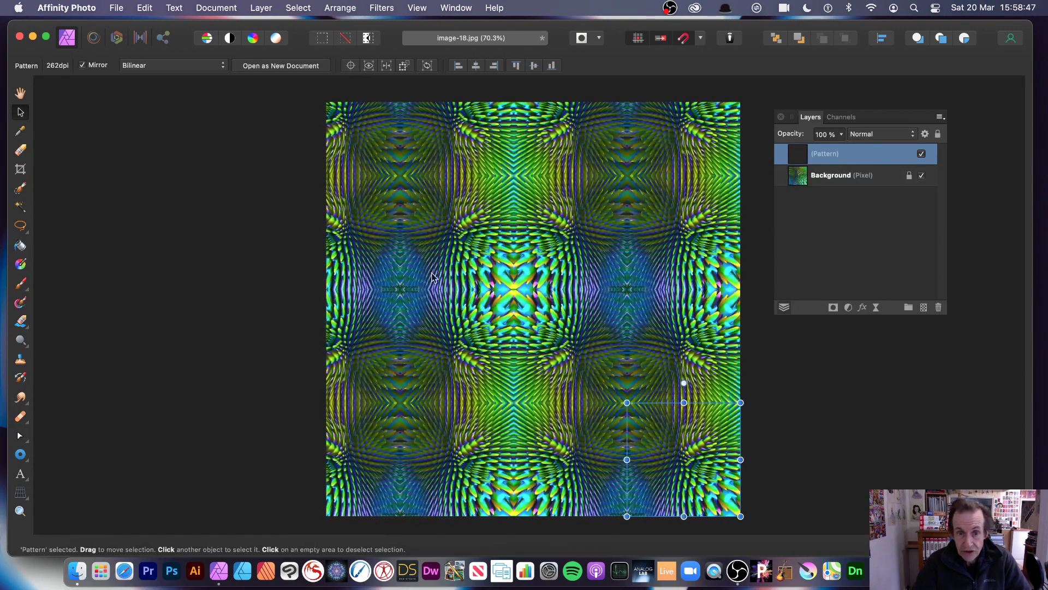
{"action": "left_click_drag", "start_coordinate": [615, 402], "coordinate": [577, 353]}
Step: Shift the pattern tiling across the canvas and scale the tile slightly smaller
{"action": "left_click", "coordinate": [475, 306]}
{"action": "left_click_drag", "start_coordinate": [475, 306], "coordinate": [655, 421]}
{"action": "left_click", "coordinate": [655, 420]}
{"action": "left_click", "coordinate": [628, 363]}
{"action": "left_click", "coordinate": [649, 335]}
{"action": "left_click", "coordinate": [635, 385]}
{"action": "left_click", "coordinate": [635, 385]}
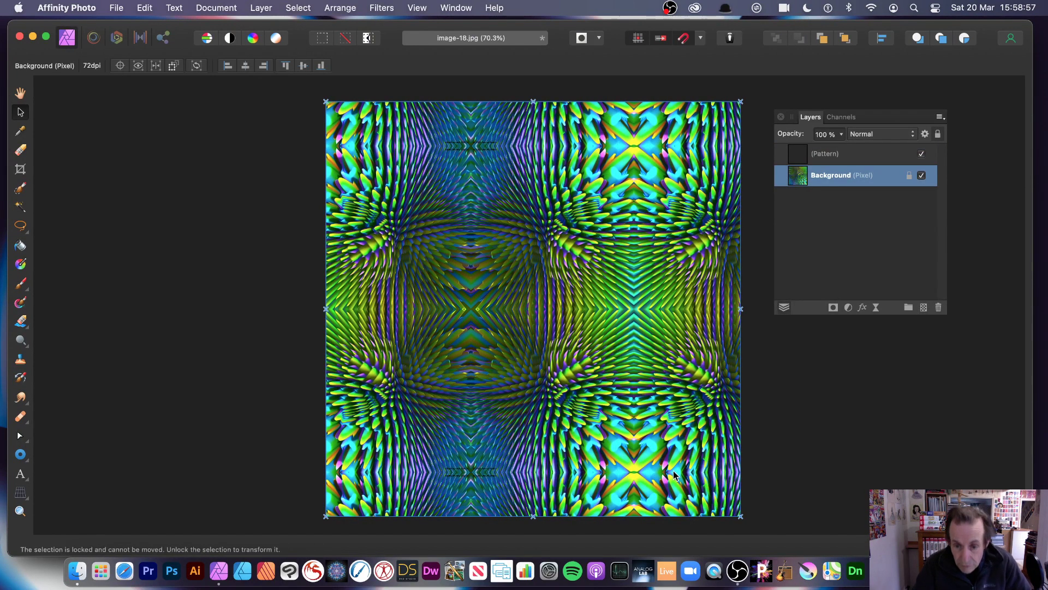
{"action": "left_click", "coordinate": [809, 158]}
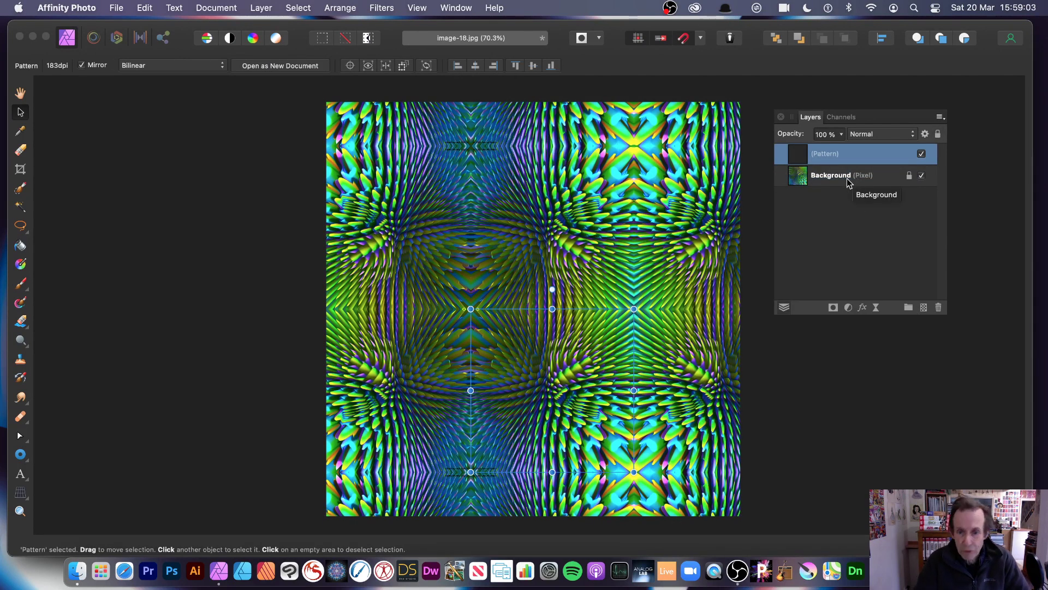
{"action": "left_click_drag", "start_coordinate": [588, 367], "coordinate": [587, 333]}
{"action": "left_click_drag", "start_coordinate": [632, 437], "coordinate": [622, 427]}
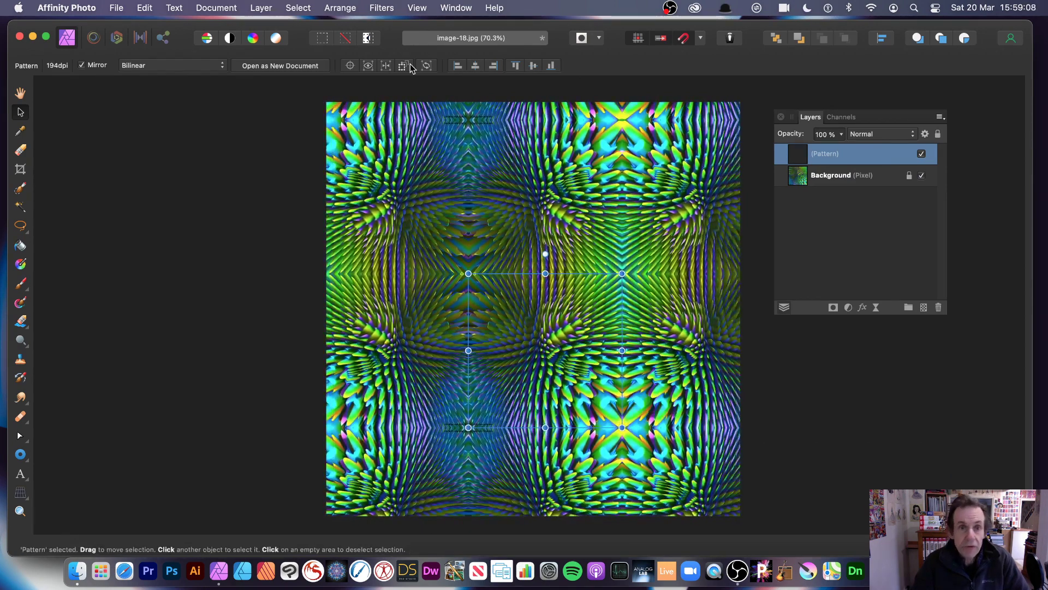
Step: Apply a Pinch / Punch distortion to the pattern layer and move its centre right
{"action": "left_click", "coordinate": [378, 7]}
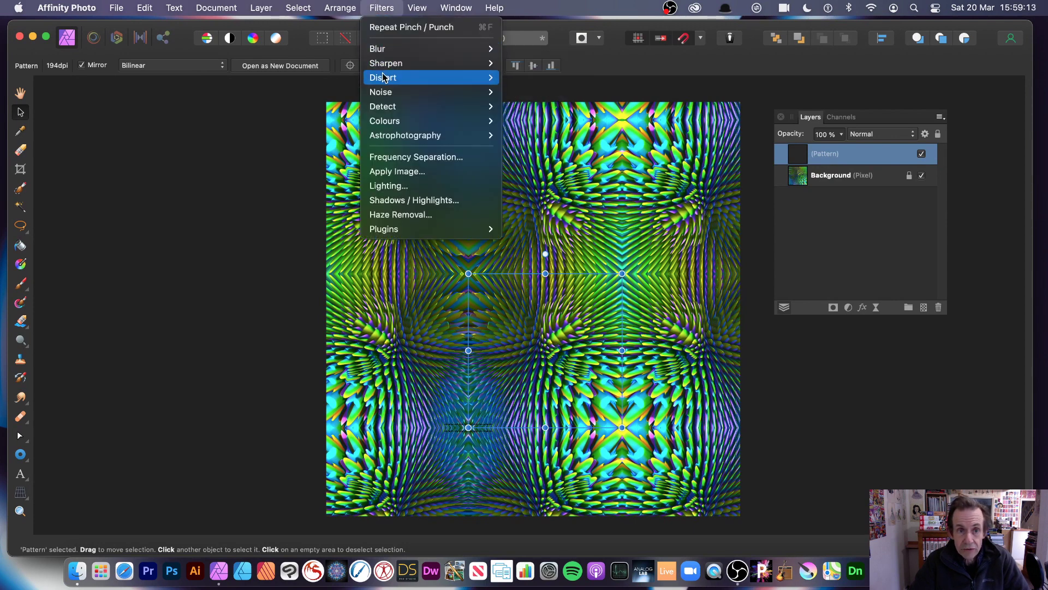
{"action": "mouse_move", "coordinate": [385, 78]}
{"action": "left_click", "coordinate": [555, 121]}
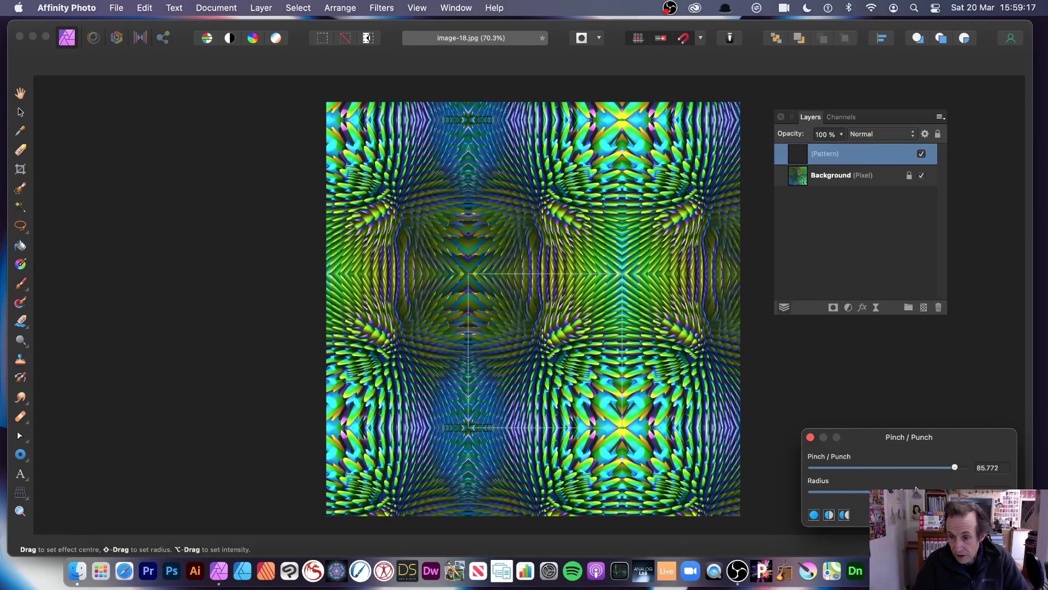
{"action": "left_click_drag", "start_coordinate": [475, 328], "coordinate": [581, 328]}
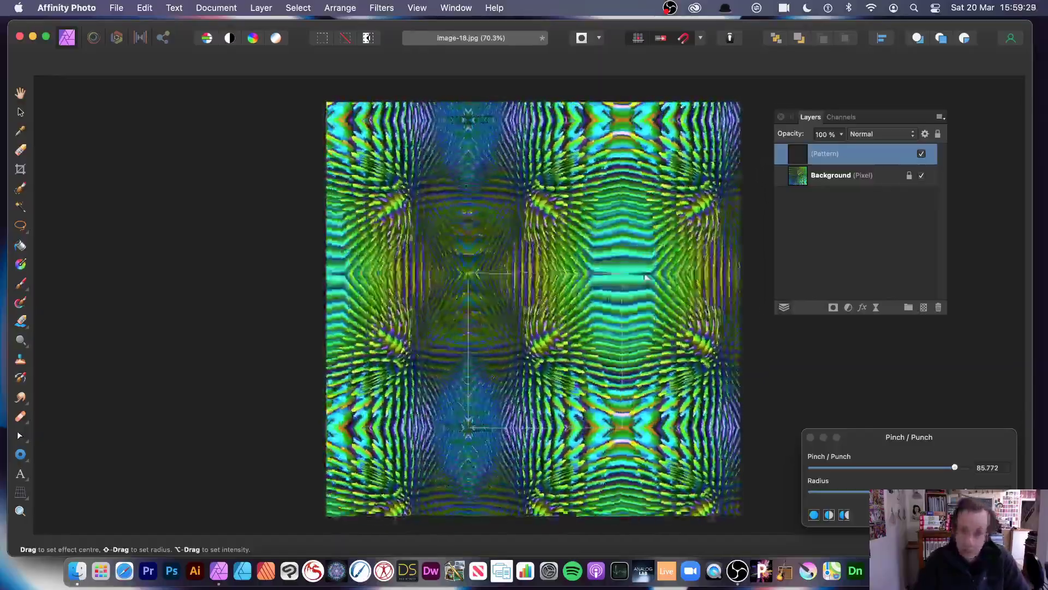
{"action": "left_click_drag", "start_coordinate": [523, 396], "coordinate": [612, 348]}
Step: Set pinch strength to 100, enlarge the radius, recentre the effect and commit it
{"action": "mouse_move", "coordinate": [955, 467]}
{"action": "left_mouse_down"}
{"action": "mouse_move", "coordinate": [966, 467]}
{"action": "mouse_move", "coordinate": [953, 467]}
{"action": "left_mouse_up"}
{"action": "left_click_drag", "start_coordinate": [907, 491], "coordinate": [966, 491]}
{"action": "left_click", "coordinate": [966, 467]}
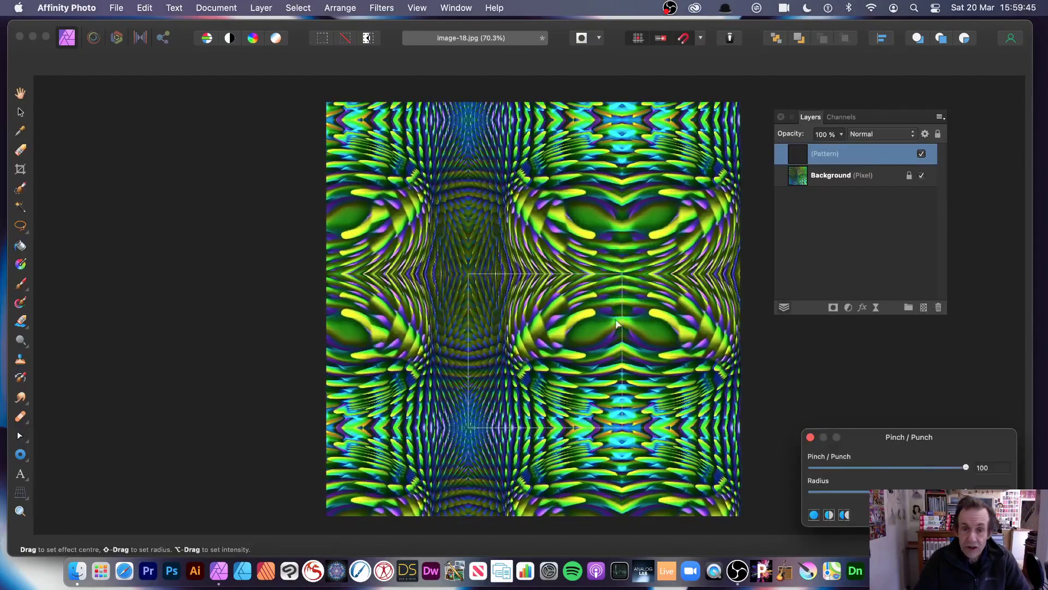
{"action": "left_click", "coordinate": [811, 467]}
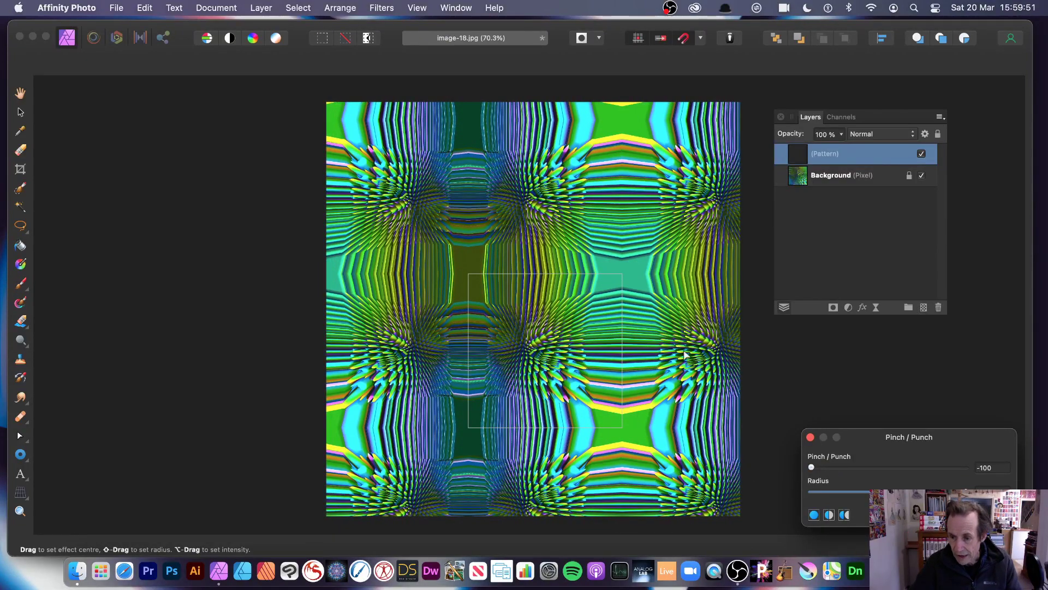
{"action": "left_click_drag", "start_coordinate": [854, 470], "coordinate": [978, 467]}
{"action": "left_click_drag", "start_coordinate": [543, 329], "coordinate": [578, 365]}
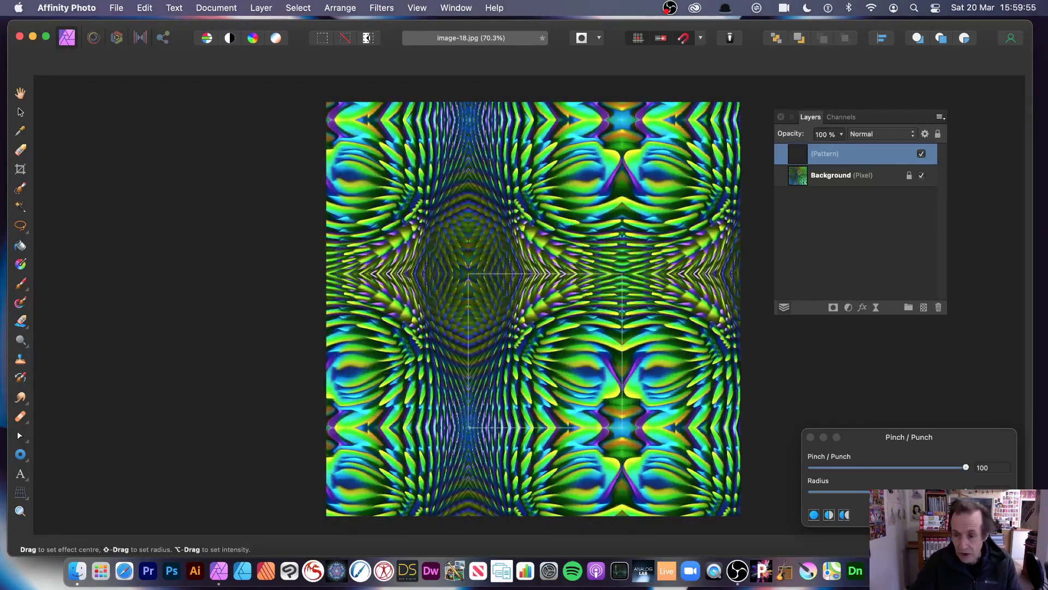
{"action": "key", "text": "Return"}
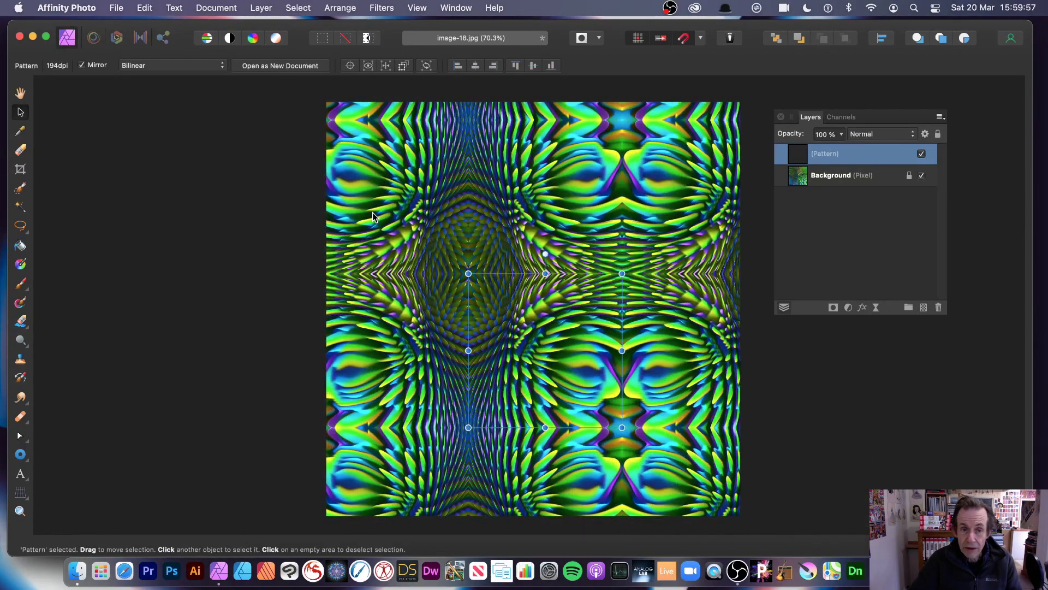
Step: Rasterise the pinched Pattern layer into a Pixel layer with Layer > Rasterise
{"action": "left_click", "coordinate": [260, 8]}
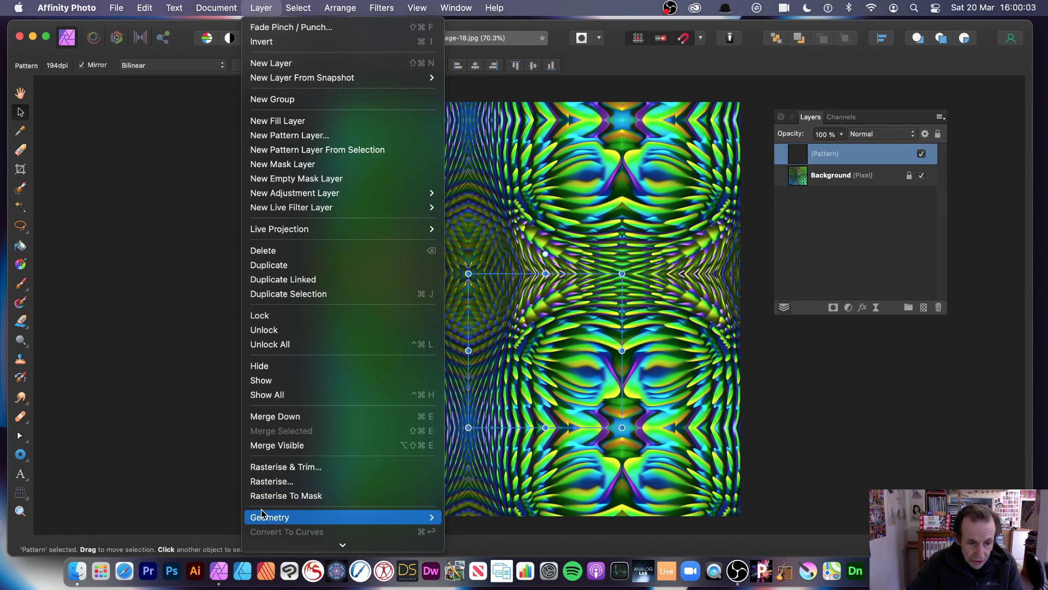
{"action": "left_click", "coordinate": [272, 481]}
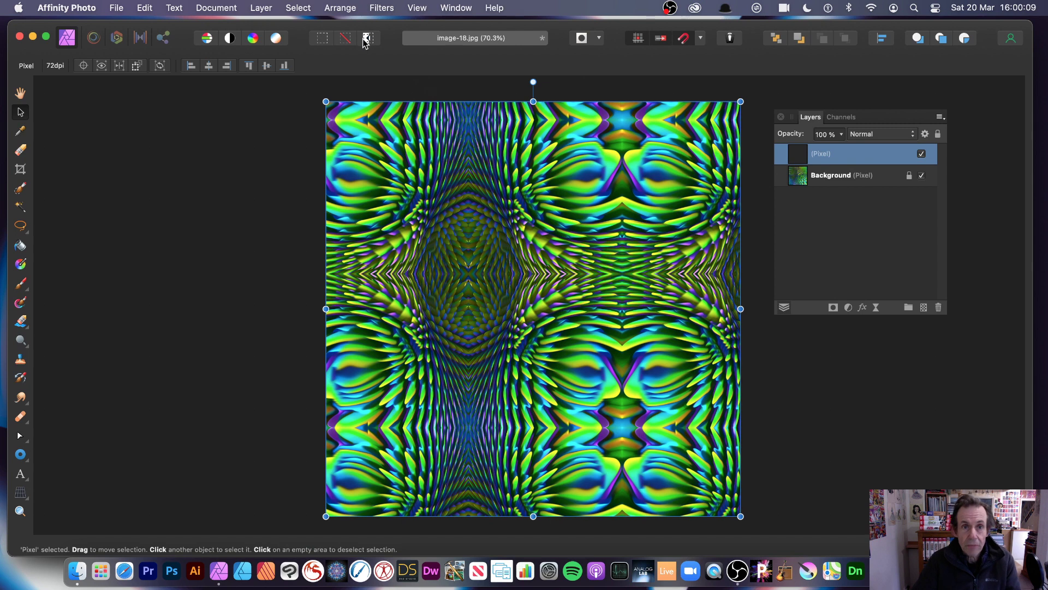
{"action": "left_click", "coordinate": [259, 8]}
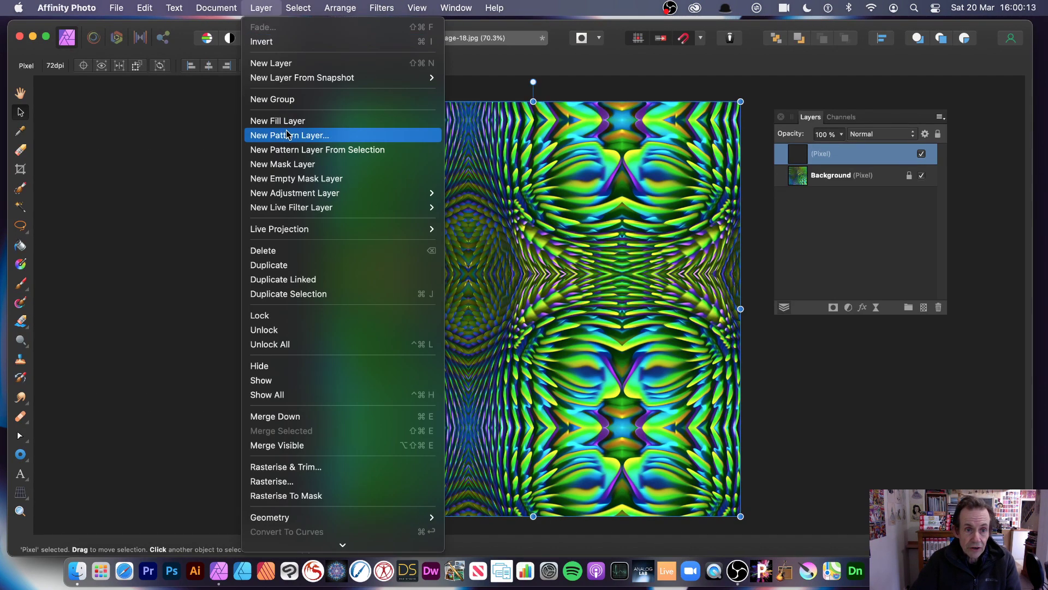
Step: Make a smaller mirrored pattern layer, rotated about -45.7° and skewed about 32.6°
{"action": "left_click", "coordinate": [295, 150]}
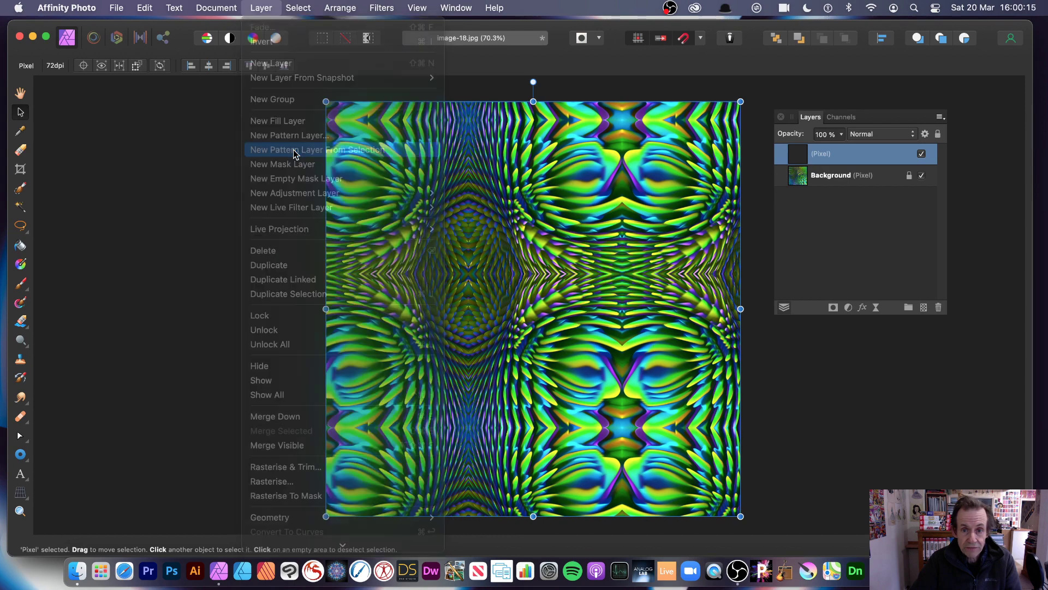
{"action": "left_click_drag", "start_coordinate": [324, 102], "coordinate": [459, 234]}
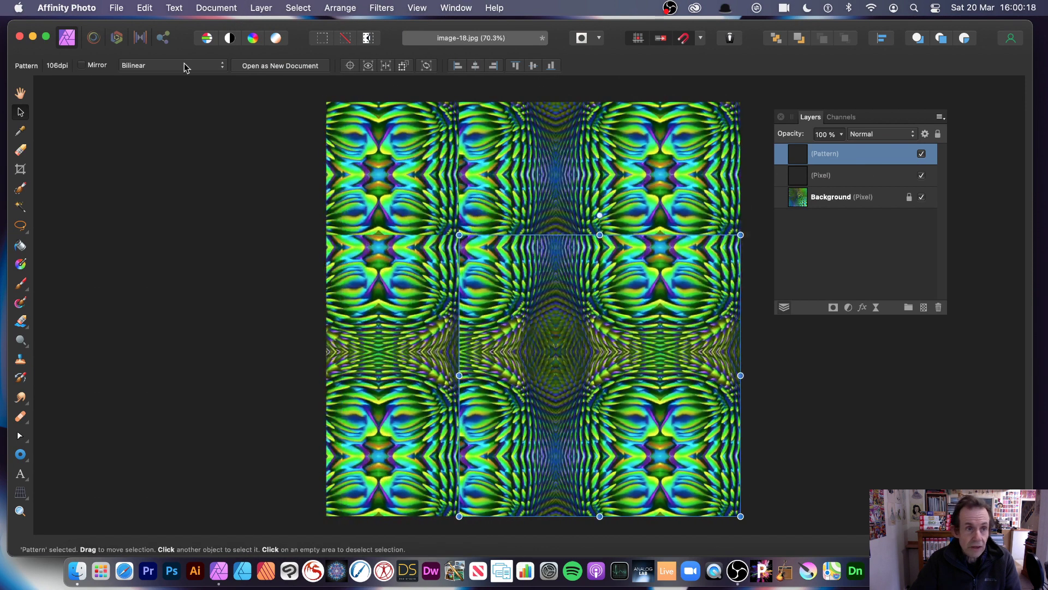
{"action": "left_click", "coordinate": [82, 65]}
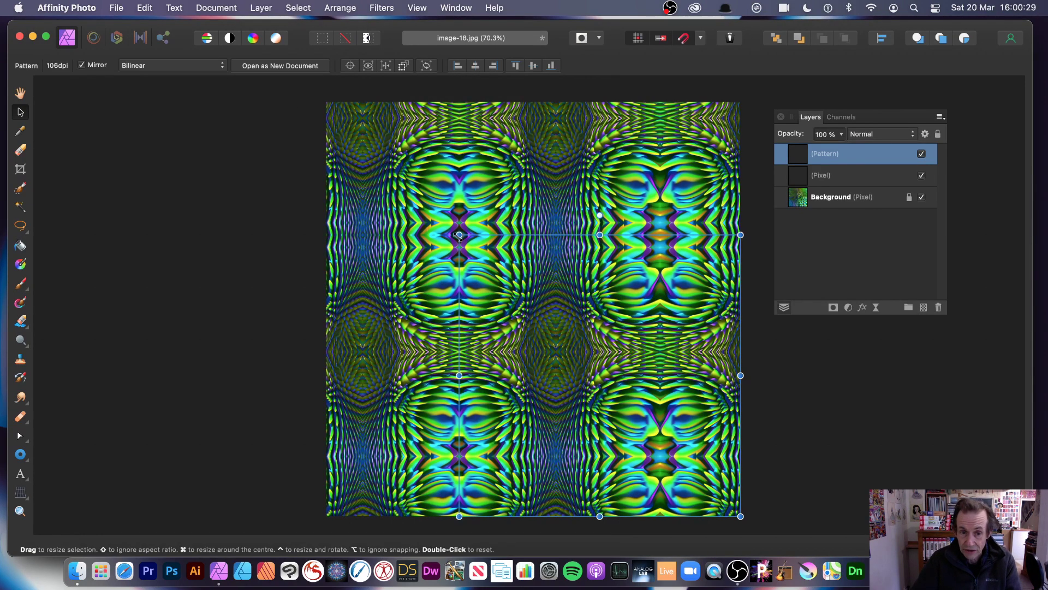
{"action": "left_click_drag", "start_coordinate": [459, 235], "coordinate": [454, 228]}
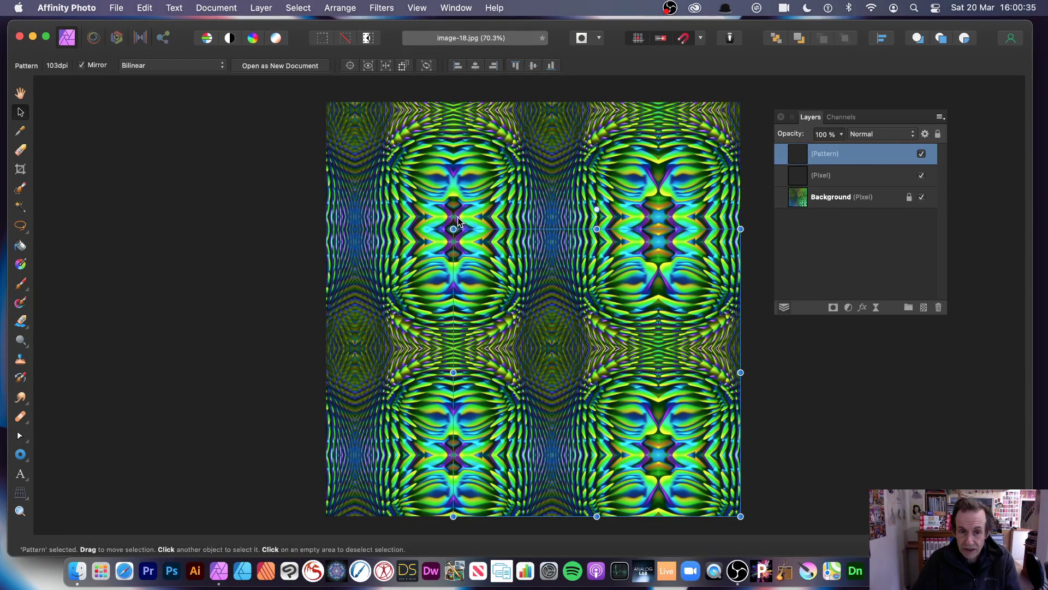
{"action": "left_click_drag", "start_coordinate": [597, 209], "coordinate": [607, 221]}
{"action": "left_click_drag", "start_coordinate": [492, 265], "coordinate": [494, 320]}
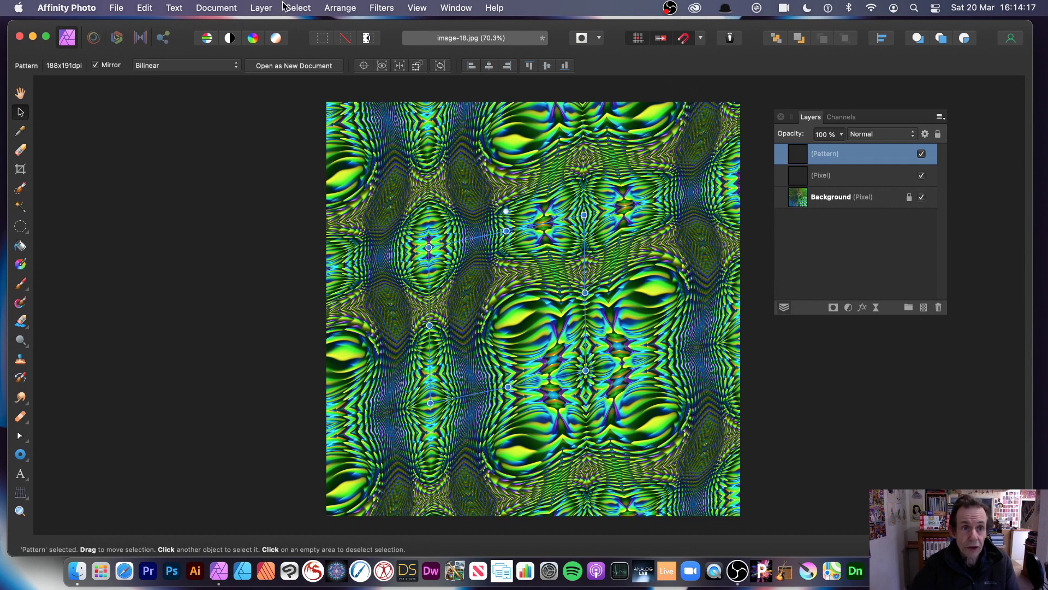
Step: Rasterise the top pattern layer and start a Pinch / Punch distortion on it
{"action": "left_click", "coordinate": [260, 7]}
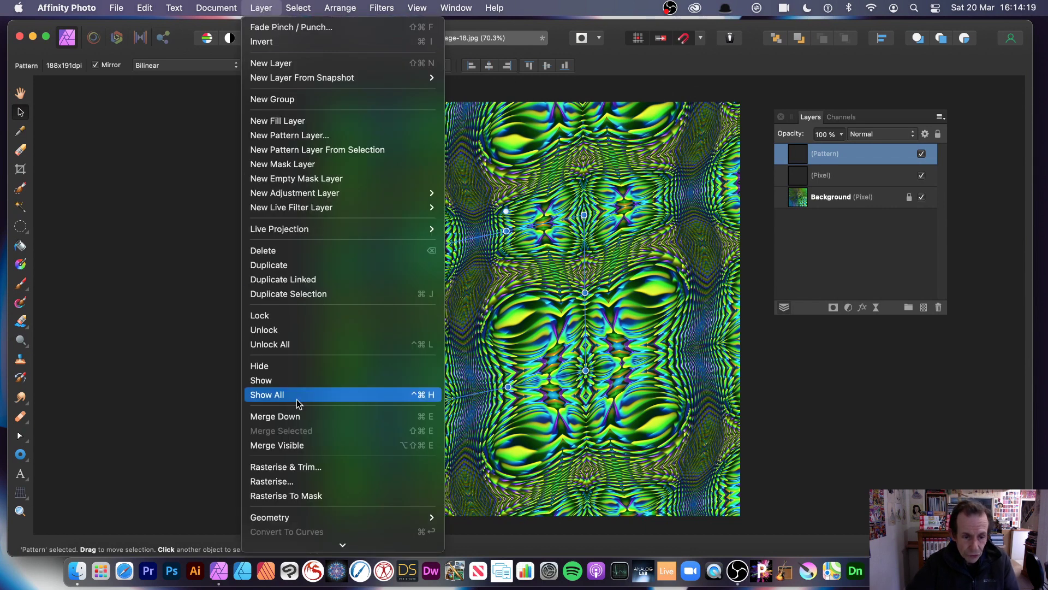
{"action": "left_click", "coordinate": [524, 404]}
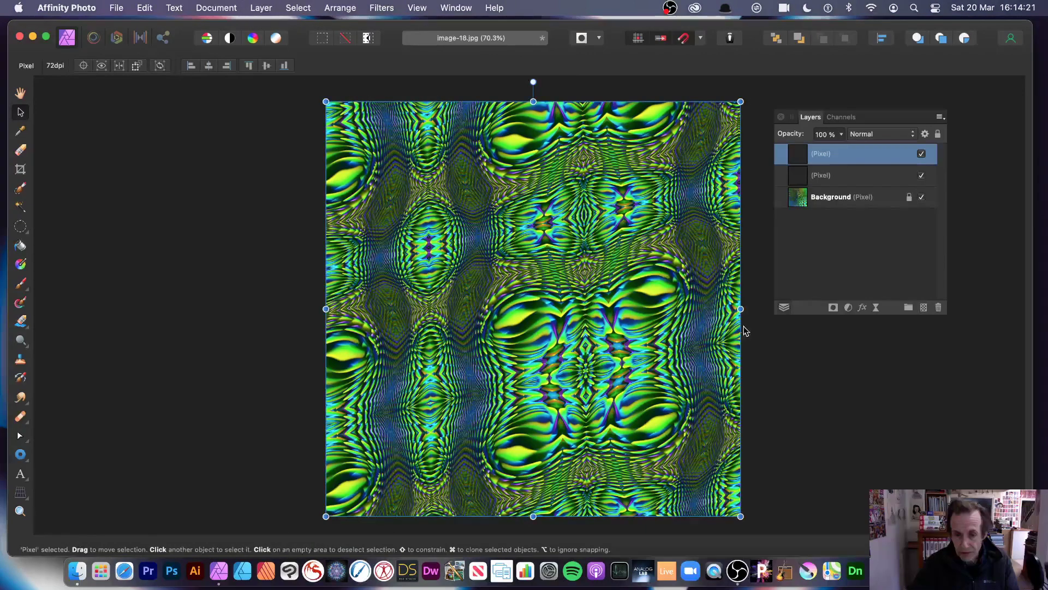
{"action": "left_click", "coordinate": [388, 7]}
{"action": "mouse_move", "coordinate": [382, 76]}
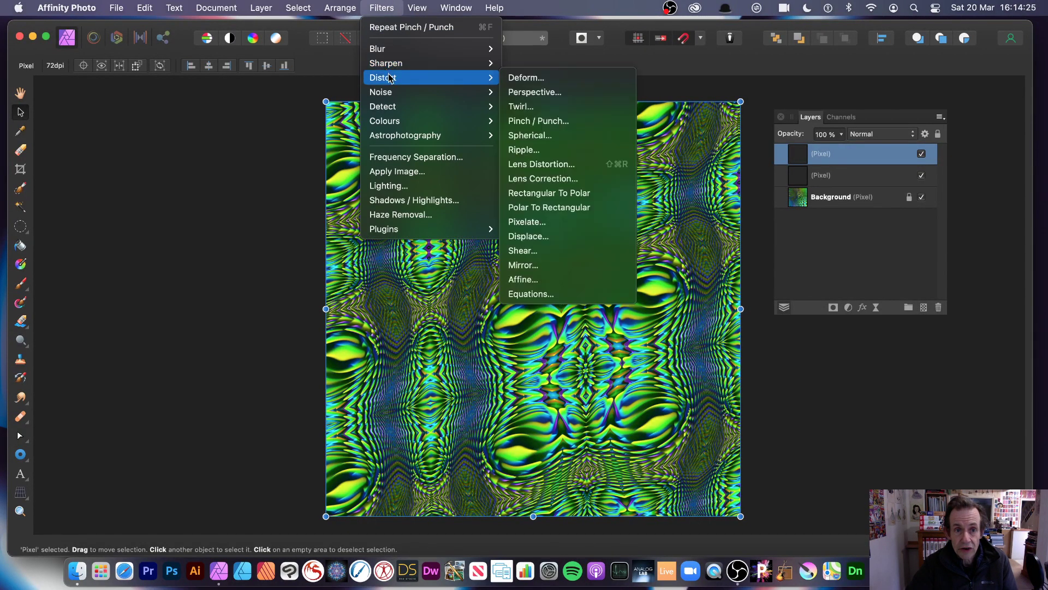
{"action": "left_click", "coordinate": [562, 121]}
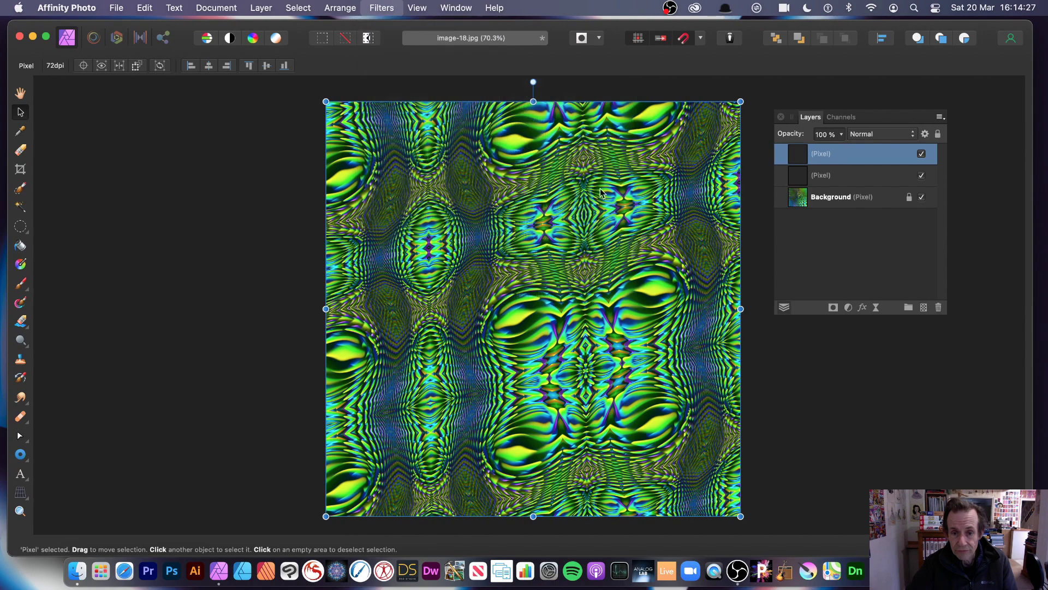
Step: Pinch the image centre at about 89 strength, apply, then repeat the filter
{"action": "left_click_drag", "start_coordinate": [921, 473], "coordinate": [957, 468]}
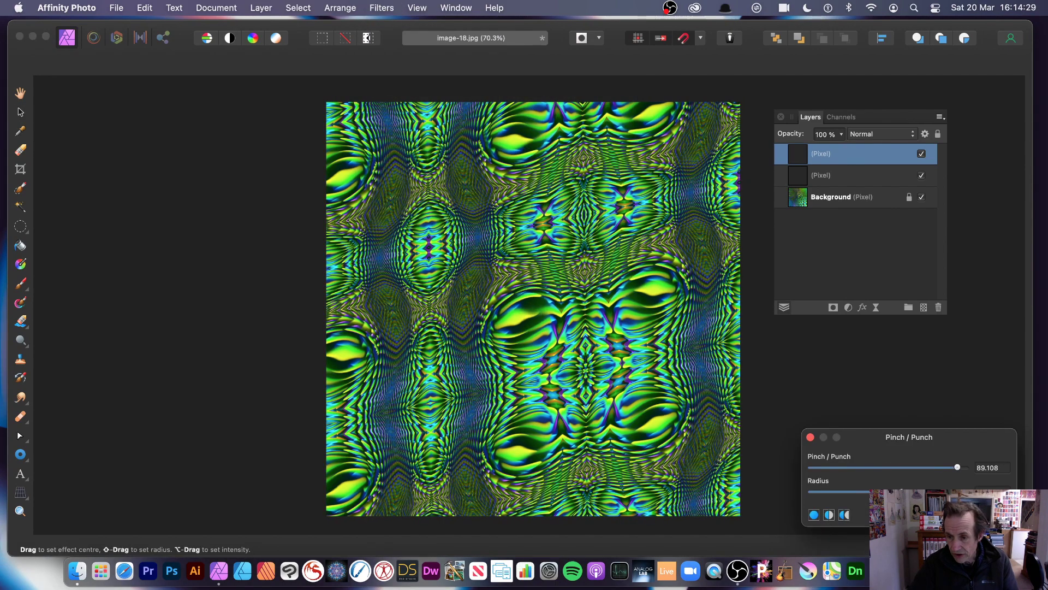
{"action": "left_click", "coordinate": [527, 320]}
{"action": "mouse_move", "coordinate": [528, 321]}
{"action": "left_mouse_down"}
{"action": "mouse_move", "coordinate": [512, 342]}
{"action": "mouse_move", "coordinate": [552, 330]}
{"action": "mouse_move", "coordinate": [512, 328]}
{"action": "left_mouse_up"}
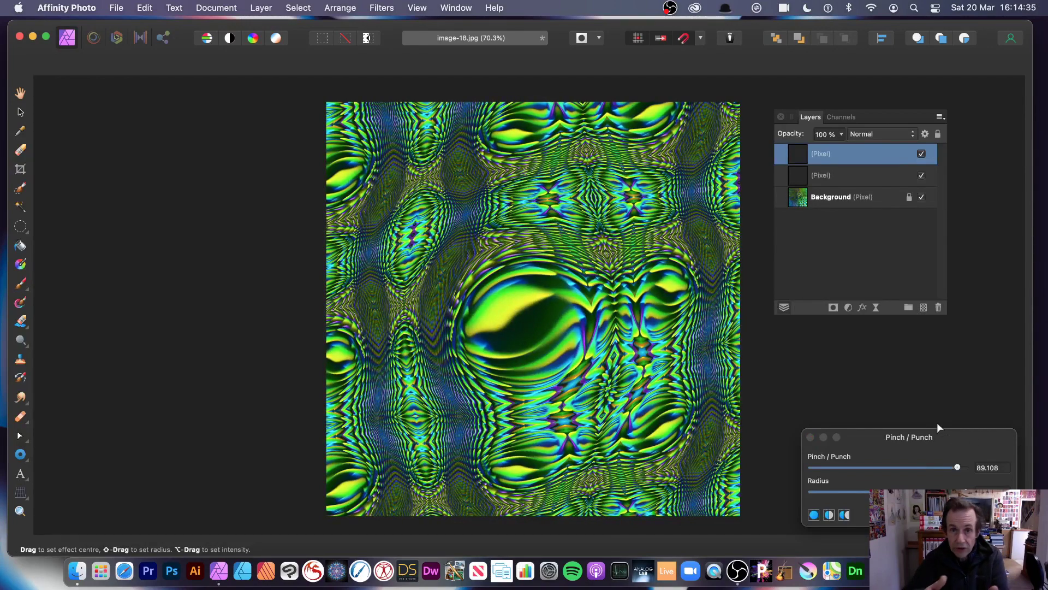
{"action": "left_click_drag", "start_coordinate": [953, 439], "coordinate": [866, 333]}
{"action": "left_click", "coordinate": [901, 408]}
{"action": "left_click", "coordinate": [382, 8]}
{"action": "left_click", "coordinate": [415, 26]}
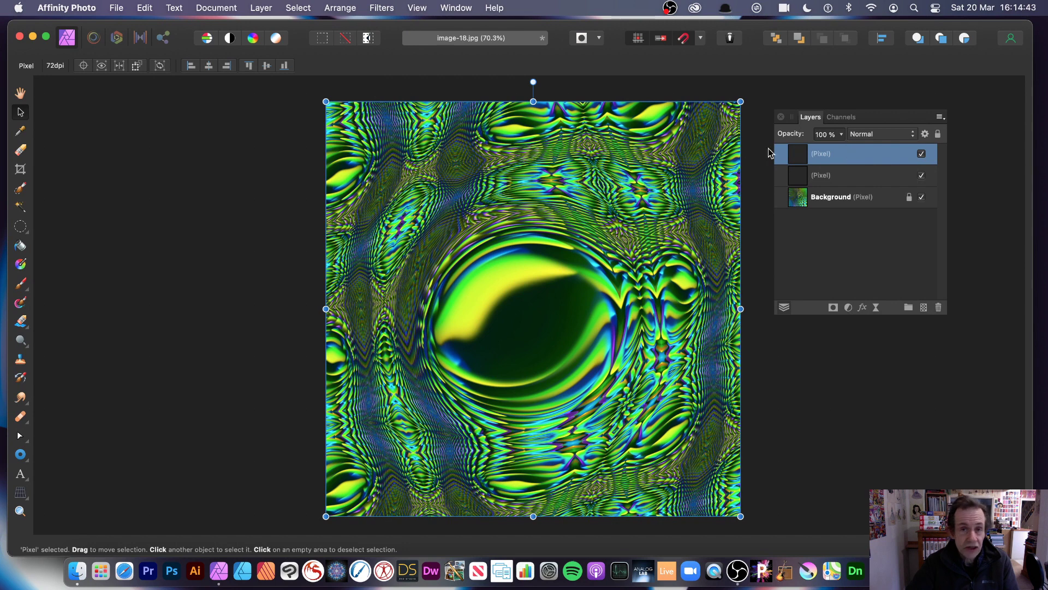
Step: Switch the top pinched layer's blend mode to Difference in the Layers panel
{"action": "left_click", "coordinate": [417, 8]}
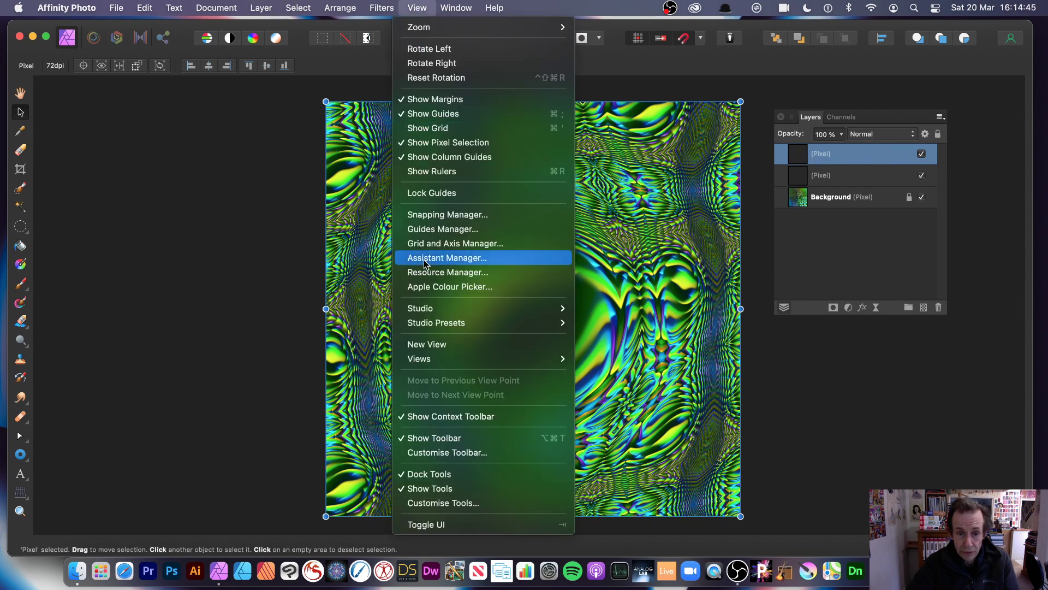
{"action": "mouse_move", "coordinate": [562, 309]}
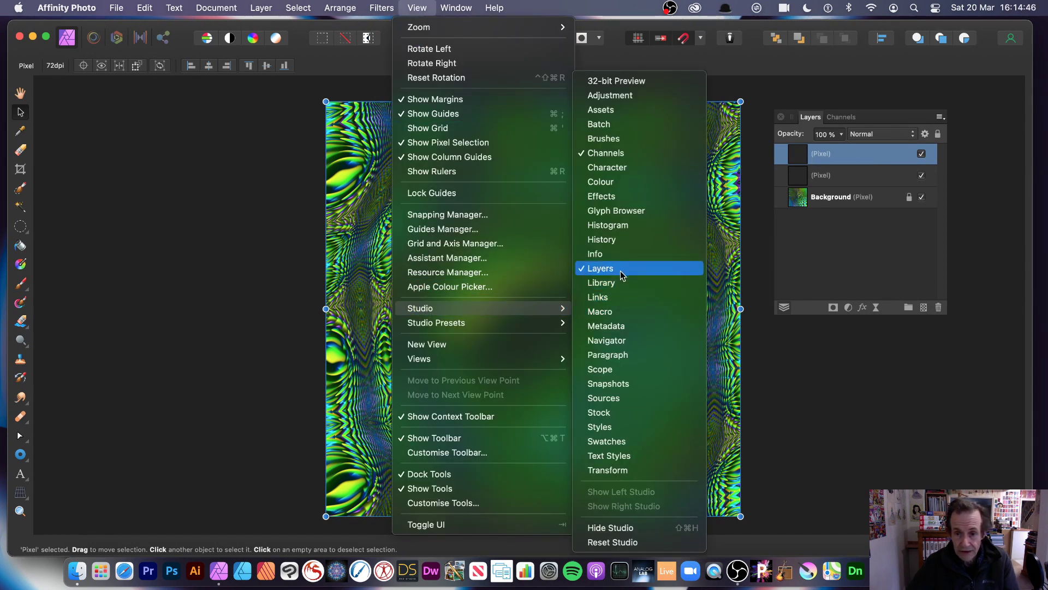
{"action": "left_click", "coordinate": [957, 416]}
{"action": "left_click", "coordinate": [883, 136]}
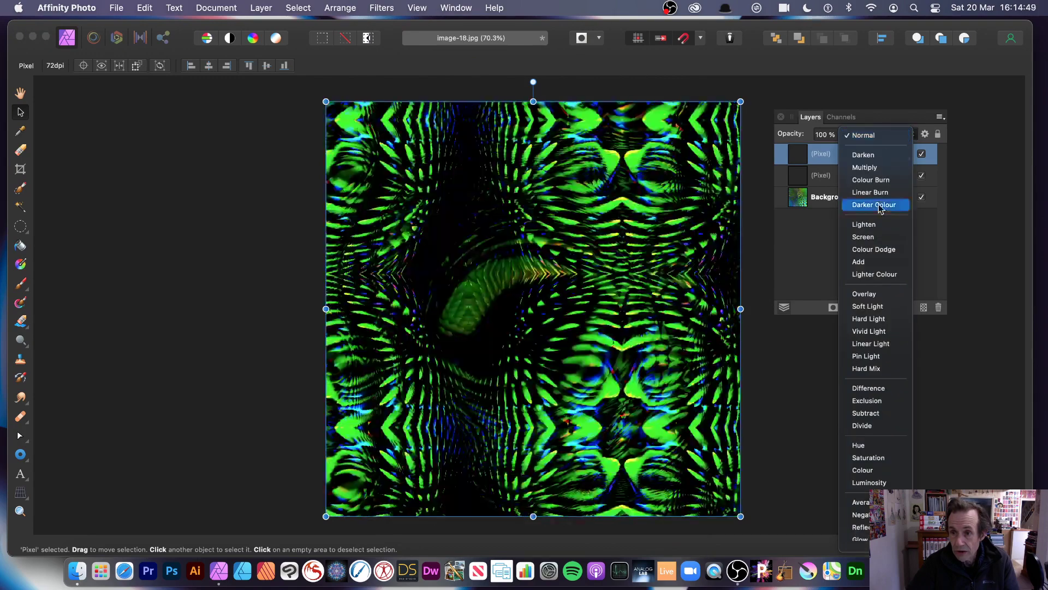
{"action": "left_click", "coordinate": [870, 389]}
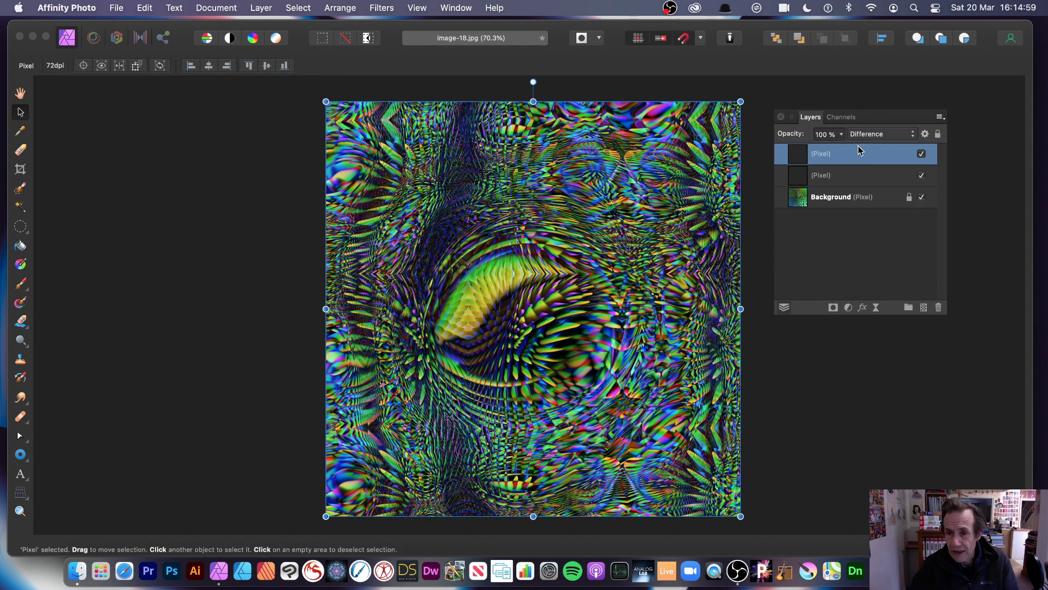
Step: Select all three layers and merge the visible layers into a new pixel layer
{"action": "left_click", "coordinate": [837, 200], "text": "shift"}
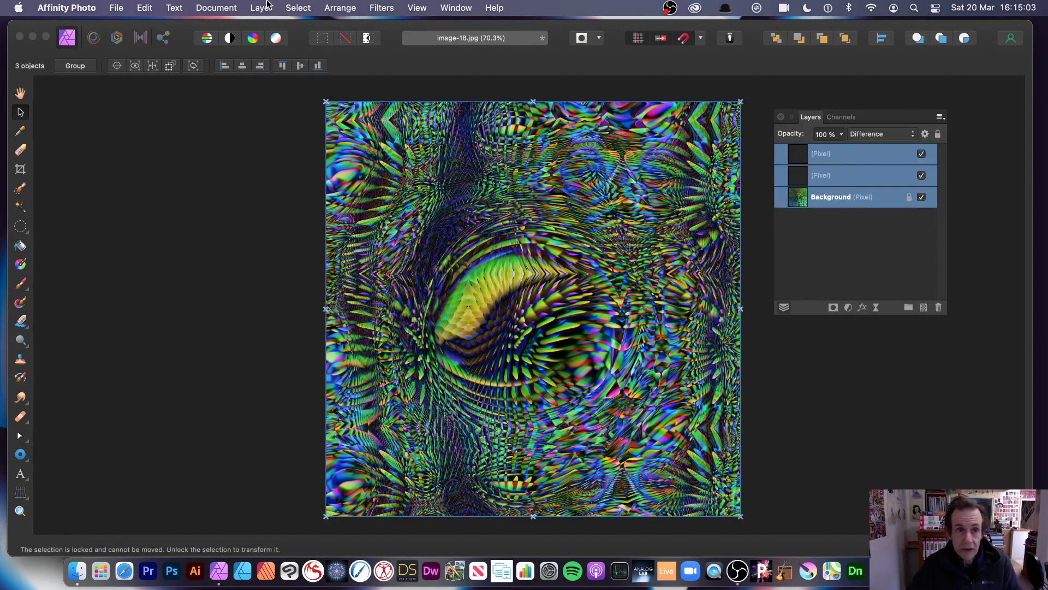
{"action": "left_click", "coordinate": [261, 7]}
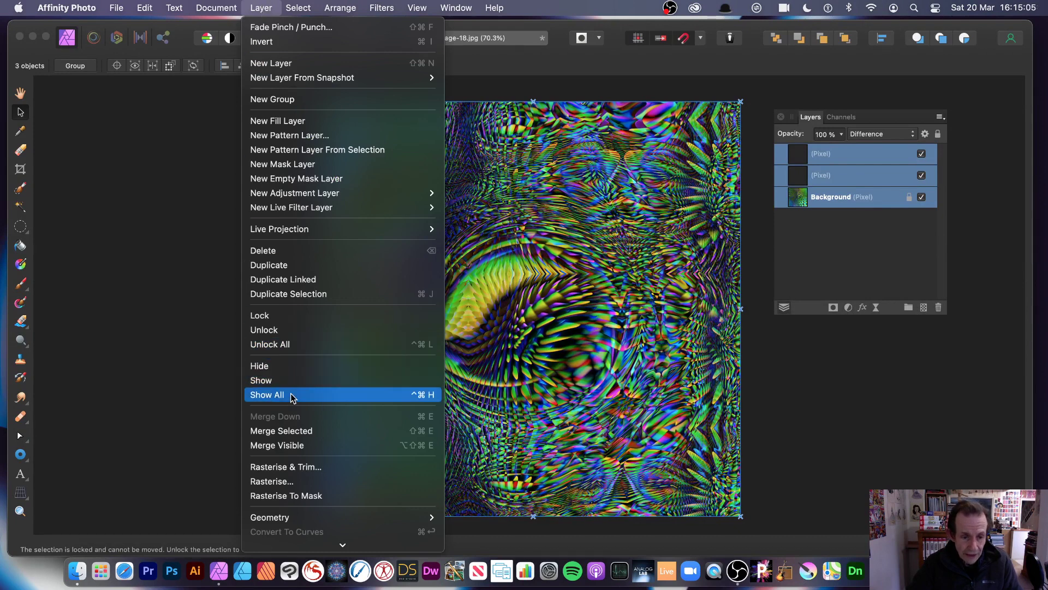
{"action": "left_click", "coordinate": [291, 450]}
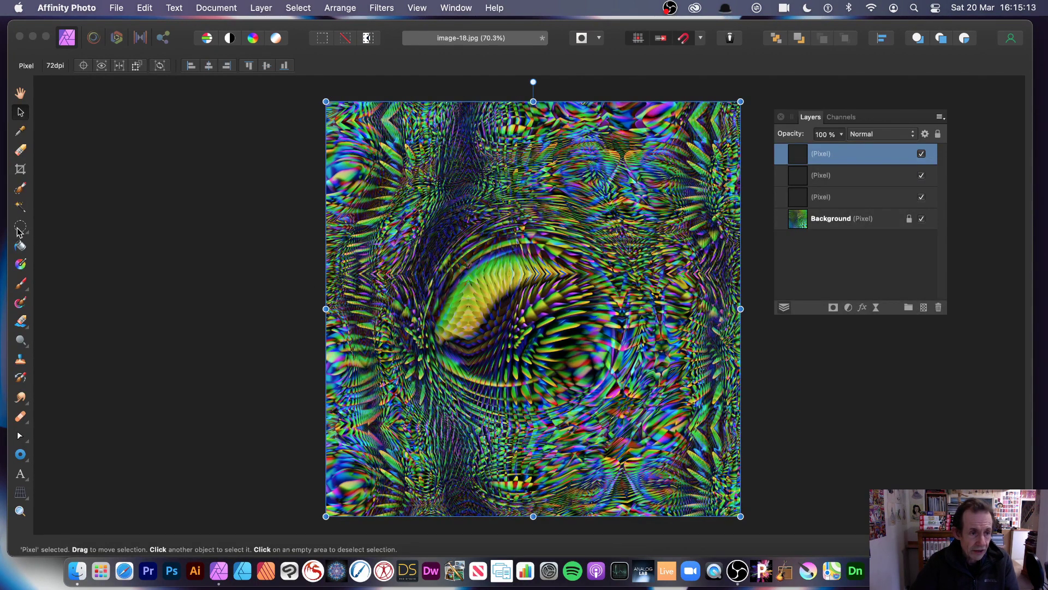
Step: Hide the second pixel layer and Background, then draw a circular selection over the image centre
{"action": "left_click_drag", "start_coordinate": [21, 231], "coordinate": [95, 246]}
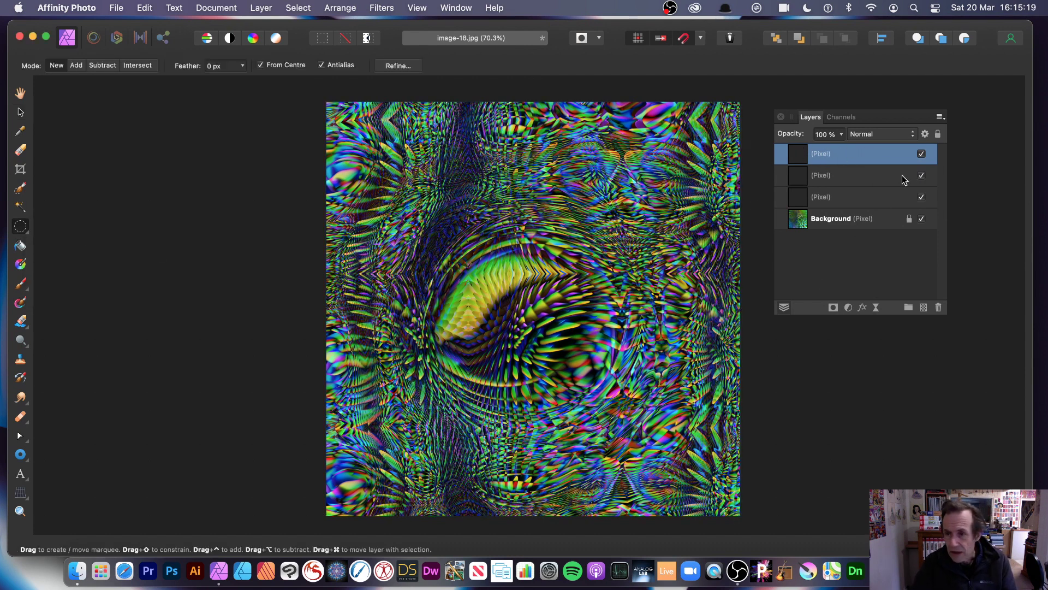
{"action": "left_click", "coordinate": [922, 175]}
{"action": "left_click", "coordinate": [922, 218]}
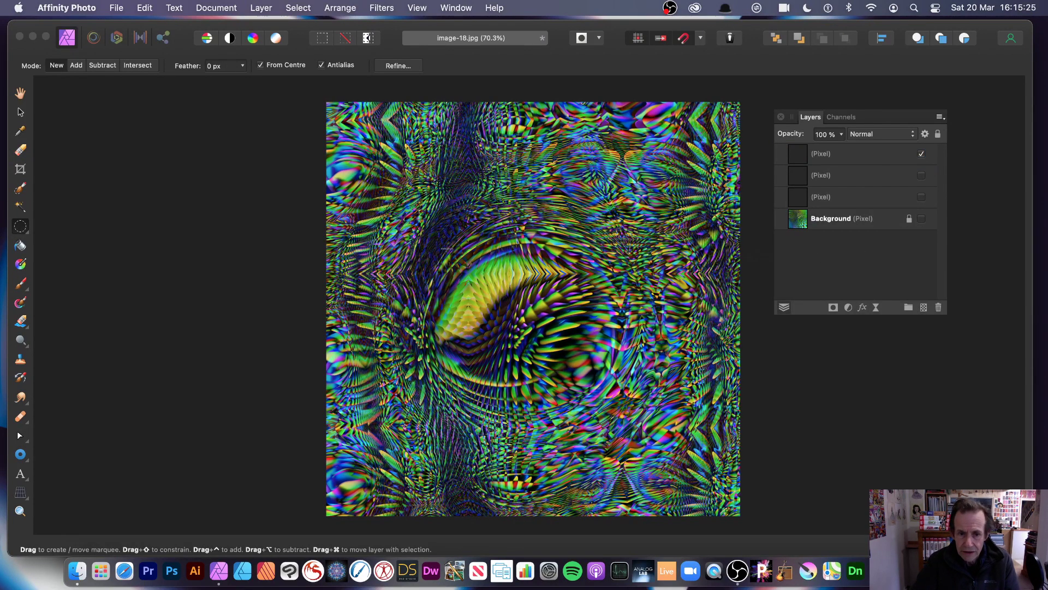
{"action": "left_click_drag", "start_coordinate": [523, 329], "coordinate": [632, 428]}
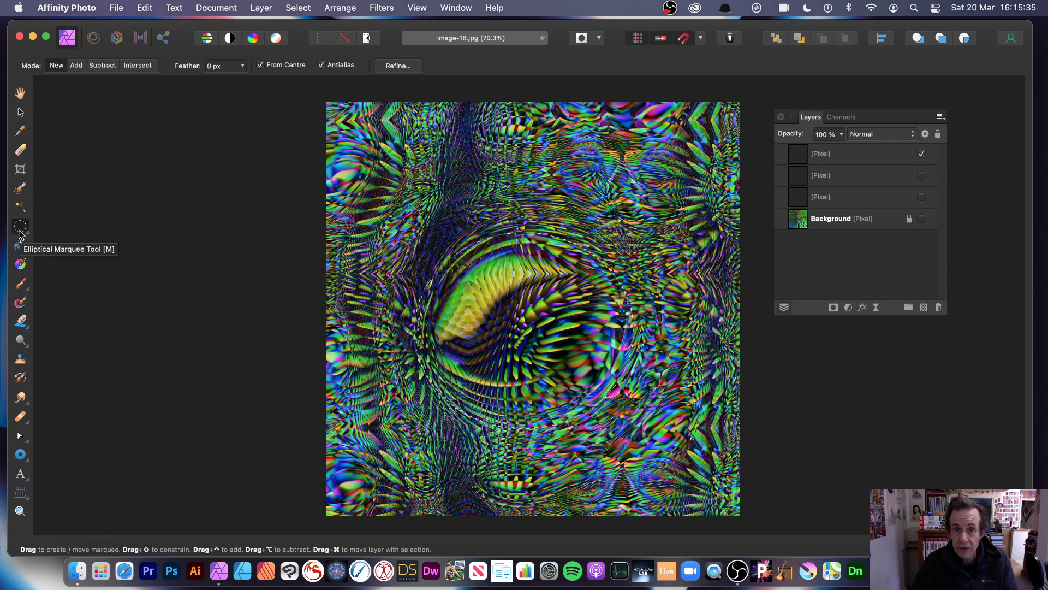
Step: Create a new pattern layer from the circular selection and hide the merged layer
{"action": "left_click", "coordinate": [261, 7]}
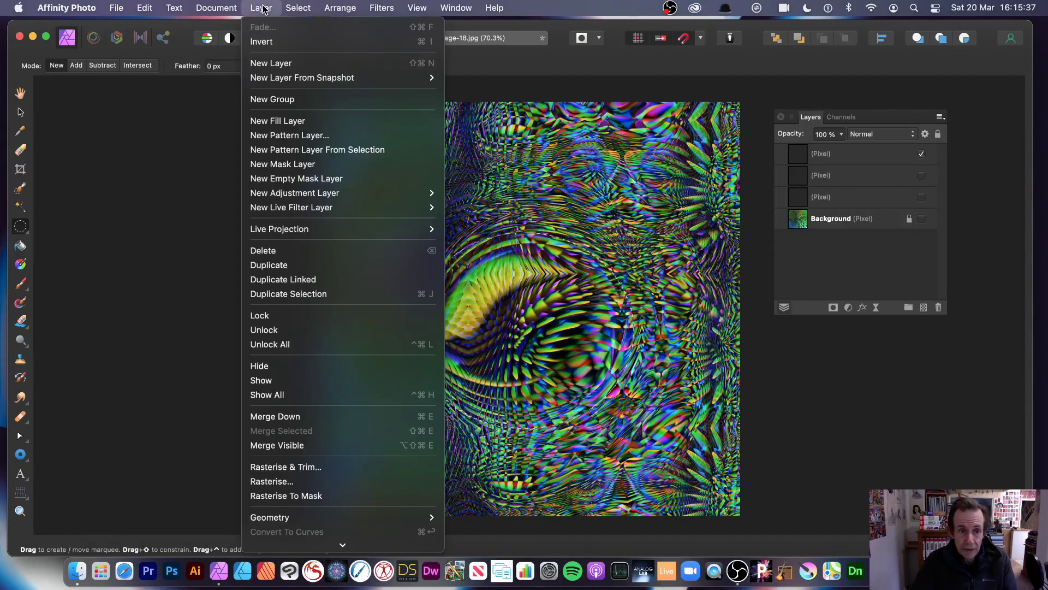
{"action": "left_click", "coordinate": [288, 152]}
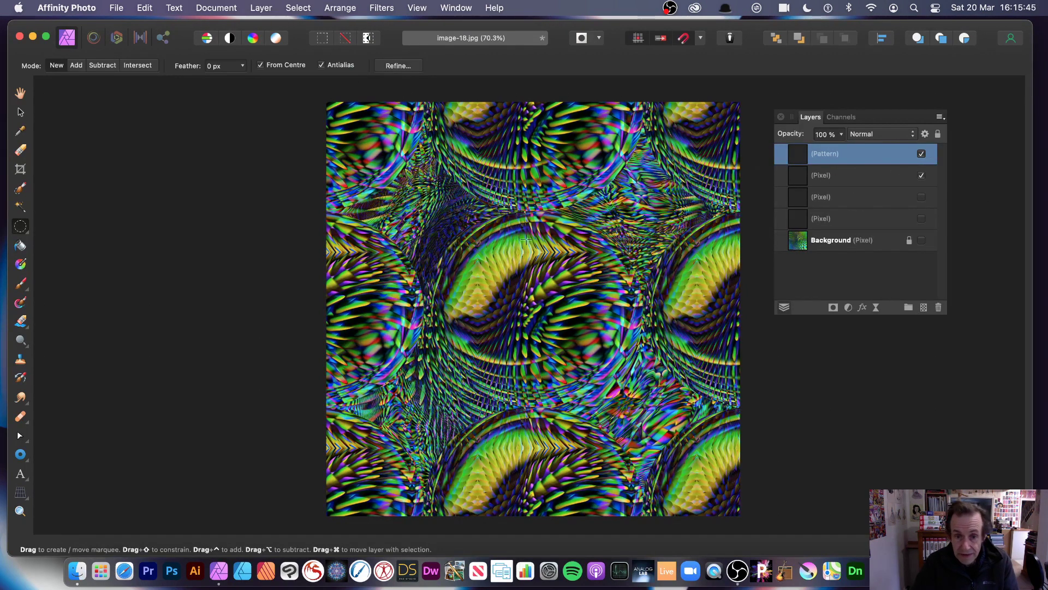
{"action": "left_click", "coordinate": [922, 175]}
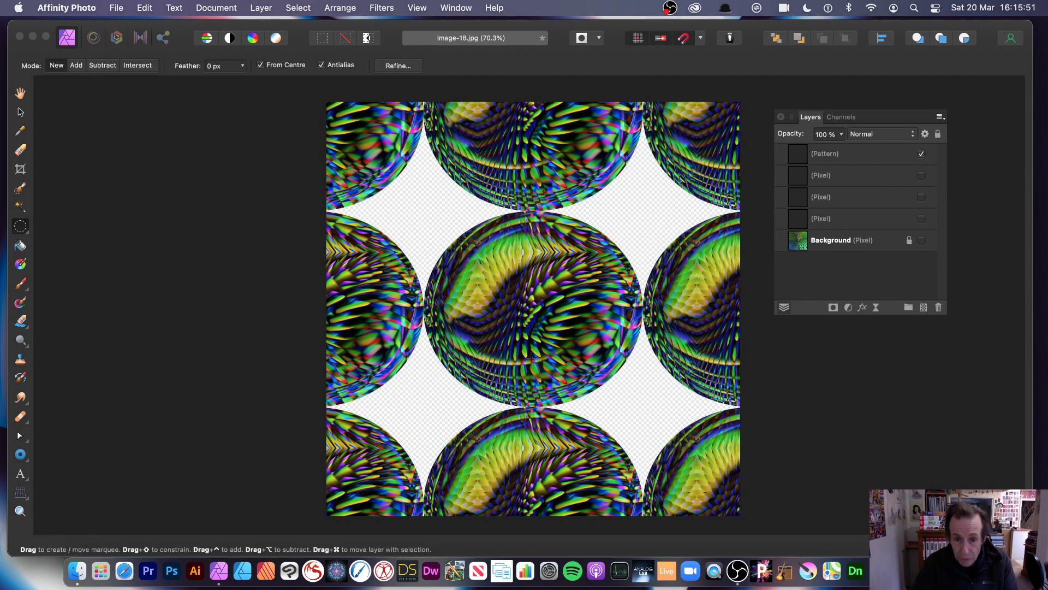
Step: Shrink, stretch and reposition the pattern tile so smaller discs repeat across the canvas
{"action": "left_click", "coordinate": [21, 112]}
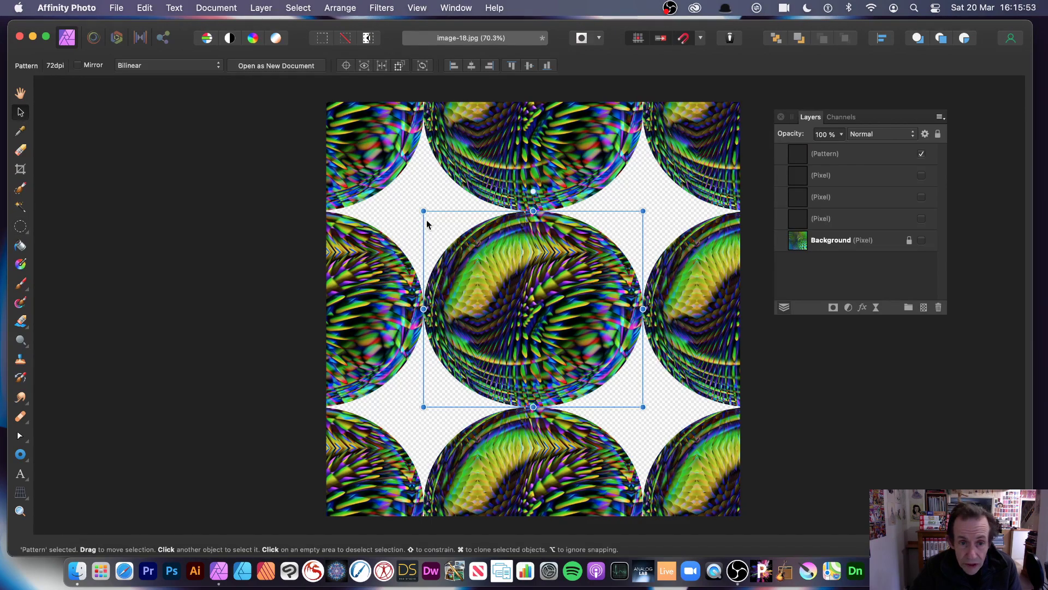
{"action": "left_click_drag", "start_coordinate": [423, 211], "coordinate": [474, 255]}
{"action": "left_click_drag", "start_coordinate": [549, 325], "coordinate": [499, 289]}
{"action": "mouse_move", "coordinate": [606, 219]}
{"action": "left_mouse_down"}
{"action": "mouse_move", "coordinate": [654, 279]}
{"action": "mouse_move", "coordinate": [610, 393]}
{"action": "mouse_move", "coordinate": [622, 230]}
{"action": "left_mouse_up"}
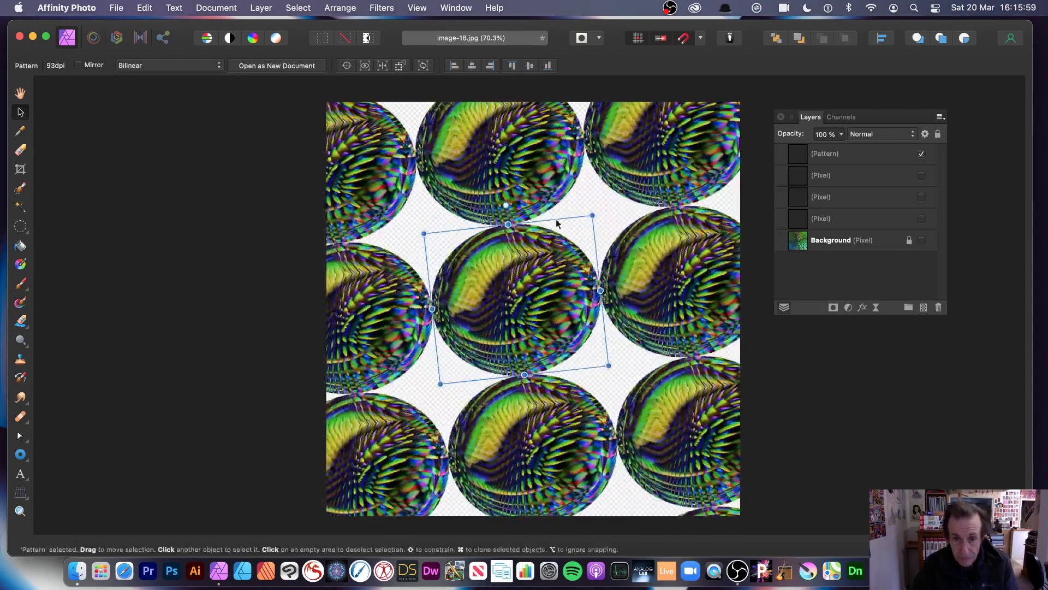
{"action": "left_click_drag", "start_coordinate": [508, 216], "coordinate": [508, 204]}
{"action": "left_click_drag", "start_coordinate": [536, 278], "coordinate": [563, 294]}
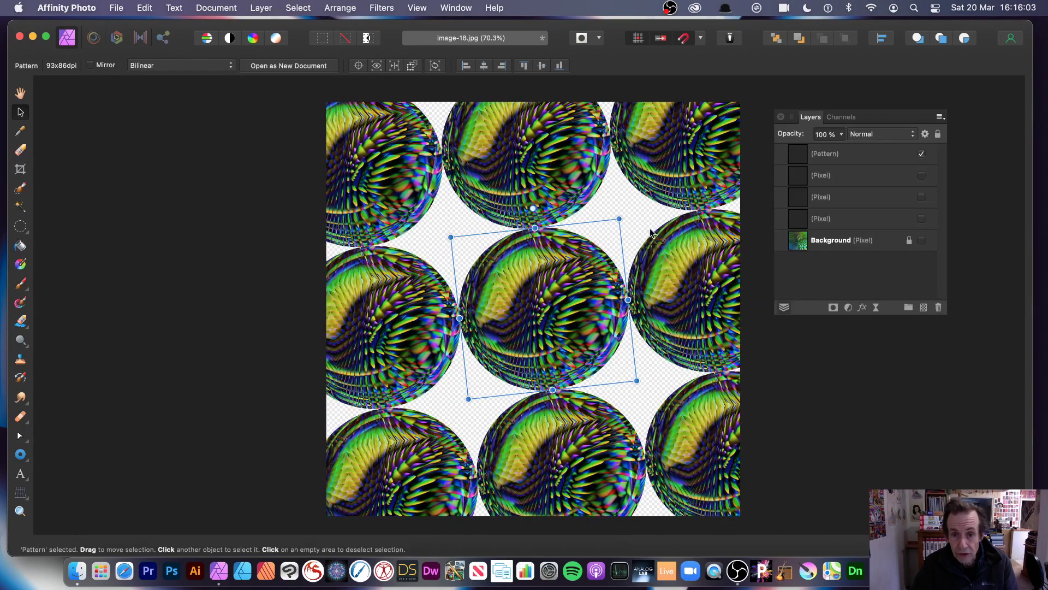
{"action": "mouse_move", "coordinate": [623, 212]}
{"action": "left_mouse_down"}
{"action": "mouse_move", "coordinate": [644, 226]}
{"action": "mouse_move", "coordinate": [650, 213]}
{"action": "mouse_move", "coordinate": [630, 220]}
{"action": "left_mouse_up"}
Step: Select the Pattern layer and duplicate it
{"action": "double_click", "coordinate": [840, 156]}
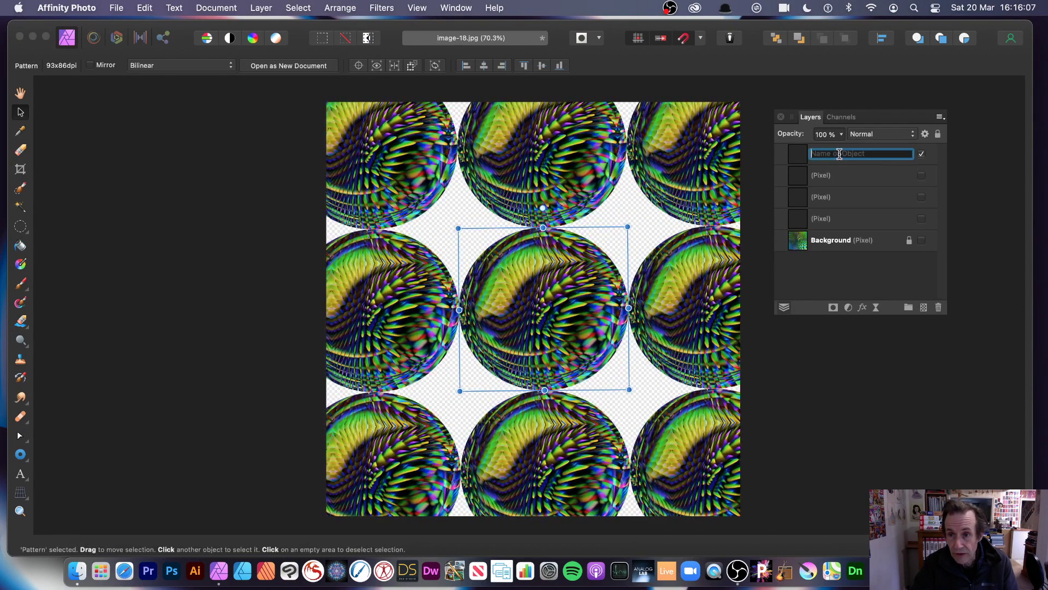
{"action": "key", "text": "Escape"}
{"action": "left_click", "coordinate": [883, 275]}
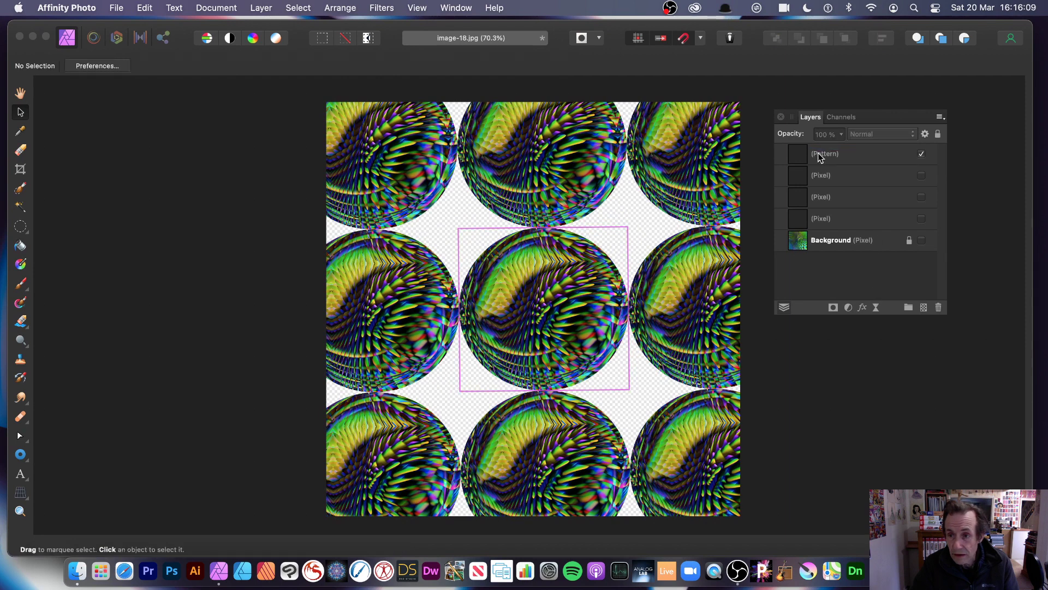
{"action": "left_click", "coordinate": [836, 154]}
{"action": "left_click", "coordinate": [266, 9]}
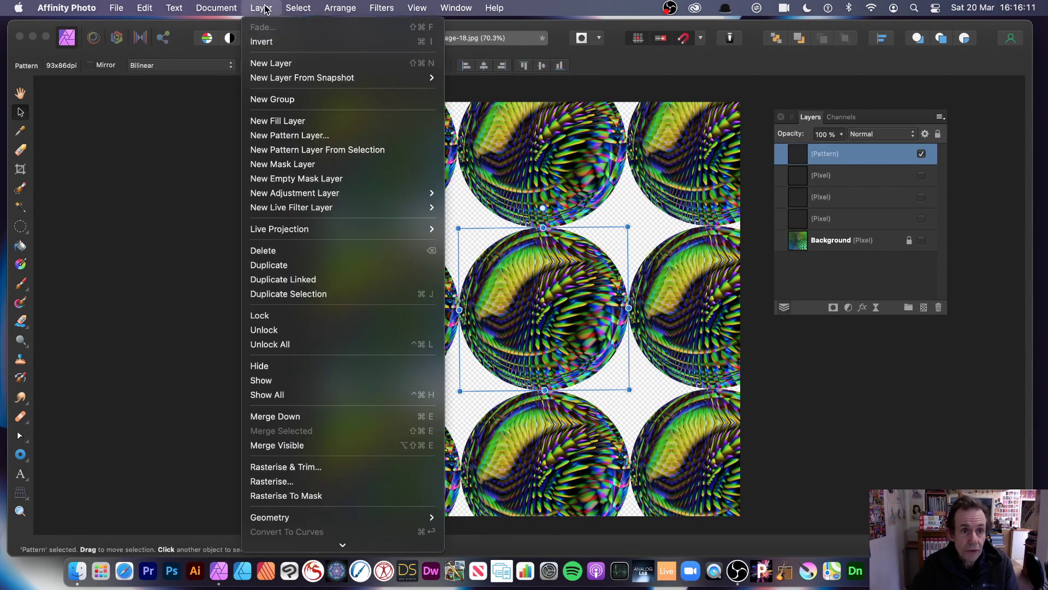
{"action": "left_click", "coordinate": [270, 265]}
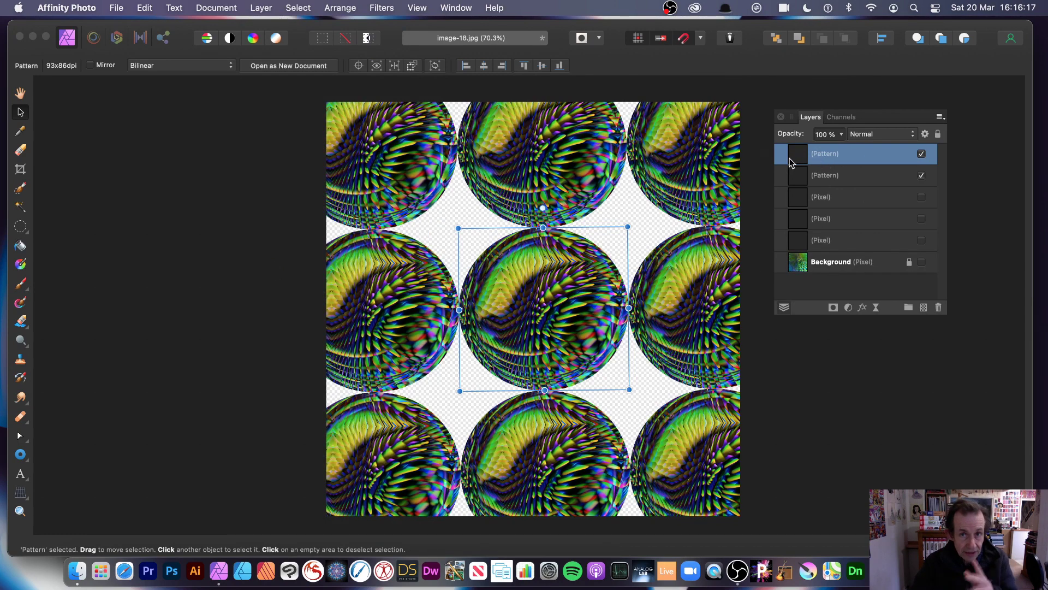
Step: Offset the duplicate pattern up and left so its discs fill the gaps
{"action": "left_click_drag", "start_coordinate": [565, 307], "coordinate": [455, 235]}
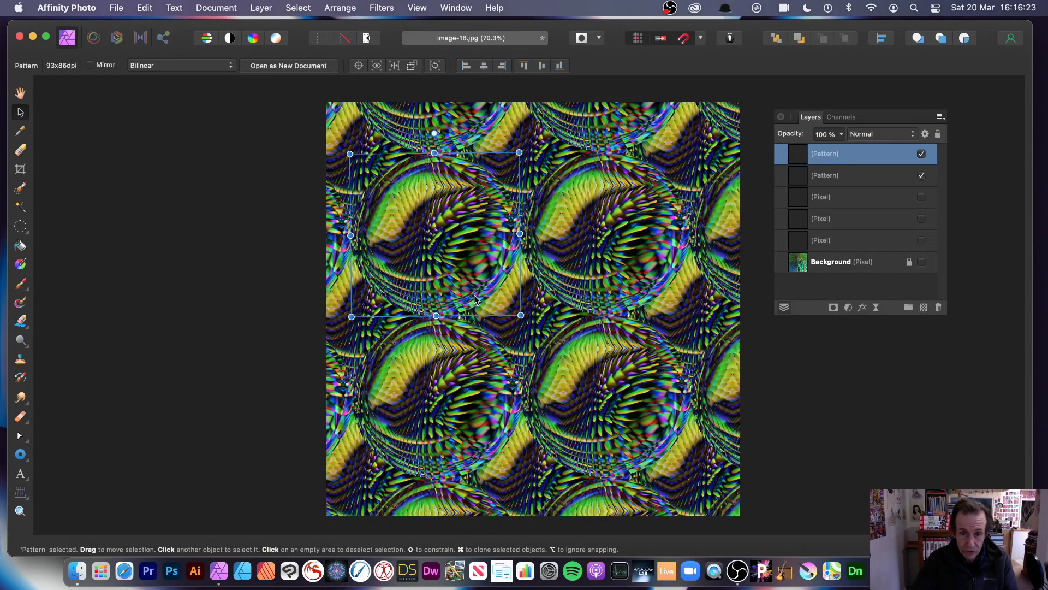
{"action": "mouse_move", "coordinate": [521, 315]}
{"action": "left_mouse_down"}
{"action": "mouse_move", "coordinate": [475, 286]}
{"action": "mouse_move", "coordinate": [469, 248]}
{"action": "mouse_move", "coordinate": [508, 302]}
{"action": "left_mouse_up"}
{"action": "key", "text": "super+z"}
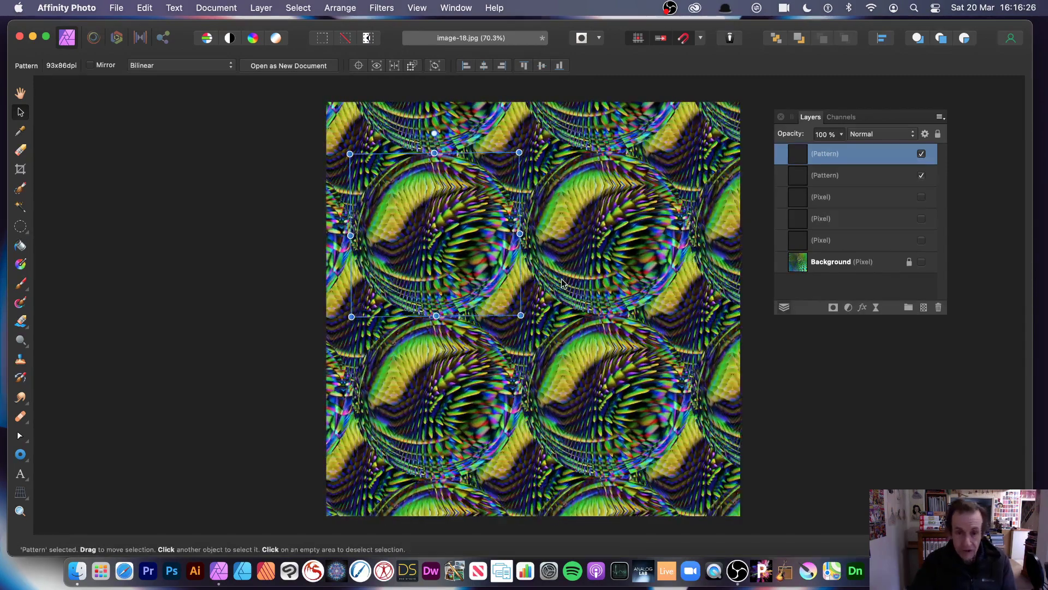
Step: Select all six layers and merge the visible ones into a single pixel layer
{"action": "left_click", "coordinate": [261, 8]}
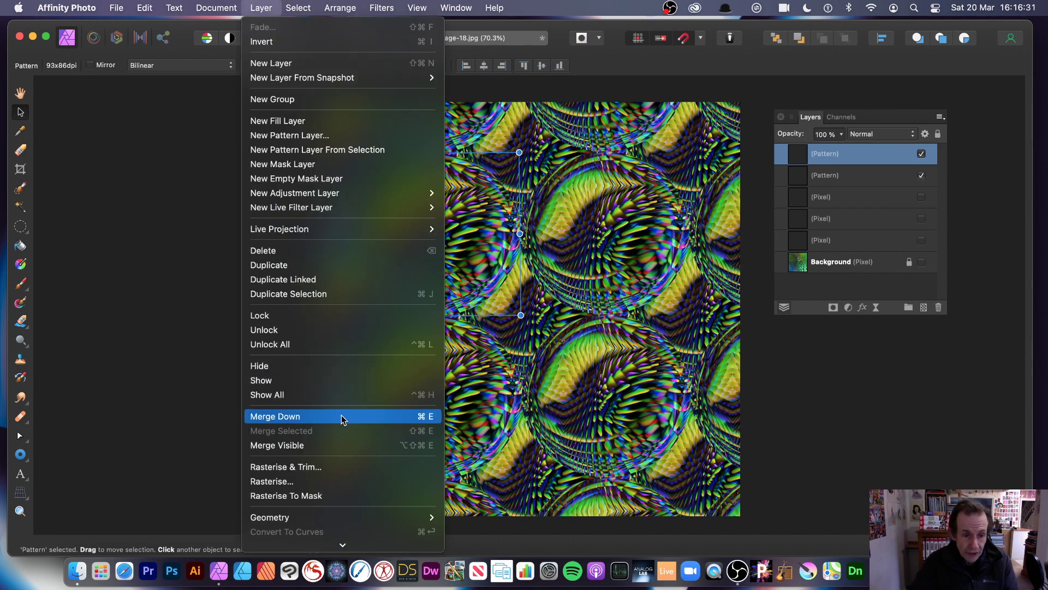
{"action": "left_click", "coordinate": [812, 306]}
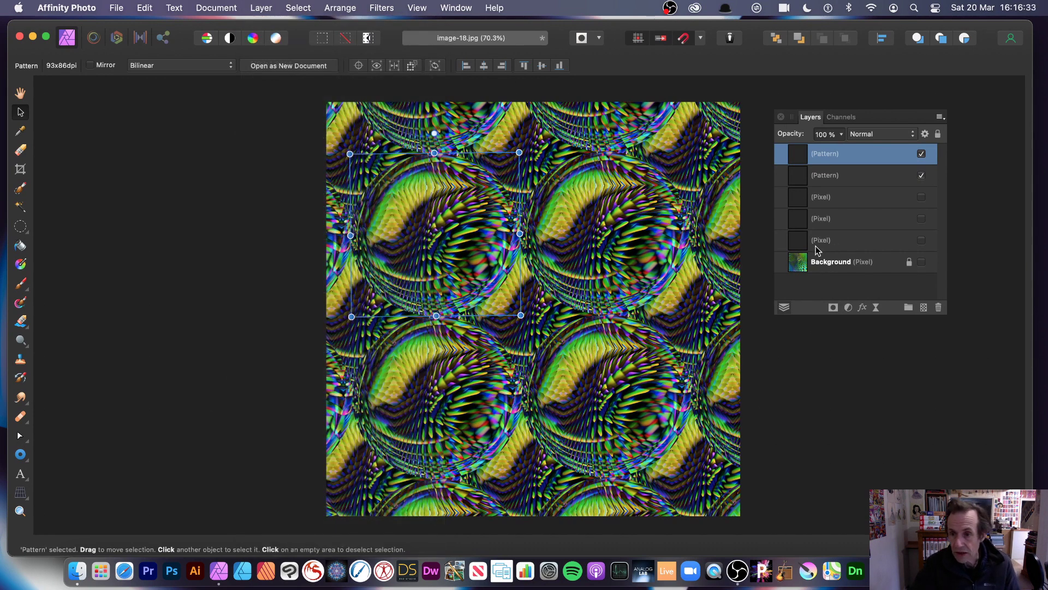
{"action": "left_click", "coordinate": [838, 262], "text": "shift"}
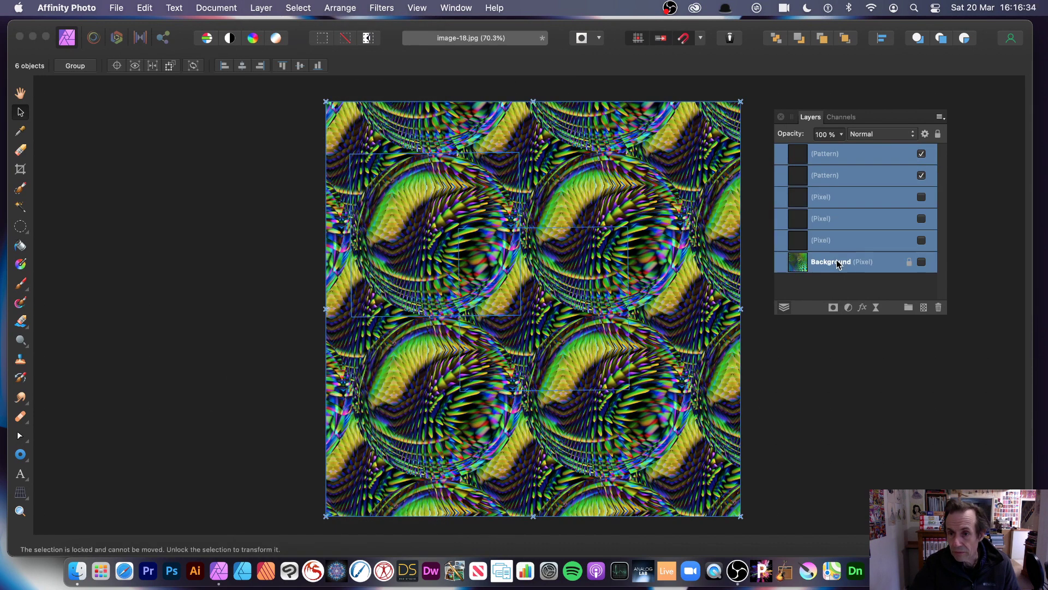
{"action": "left_click", "coordinate": [261, 7]}
{"action": "left_click", "coordinate": [316, 445]}
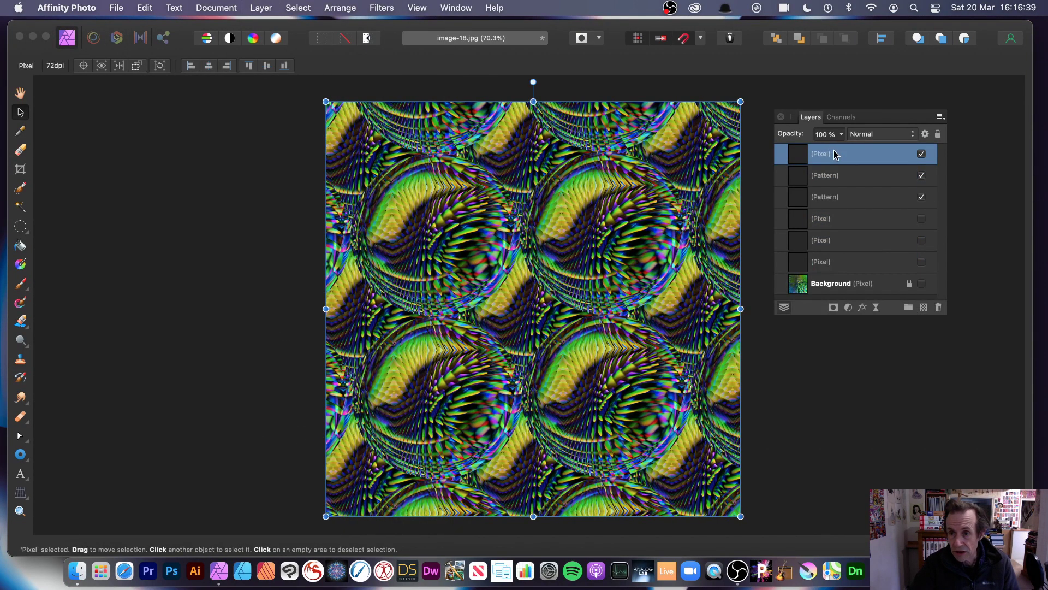
Step: Hide both Pattern layers beneath and make the Layers list taller
{"action": "left_click", "coordinate": [922, 175]}
{"action": "left_click", "coordinate": [921, 198]}
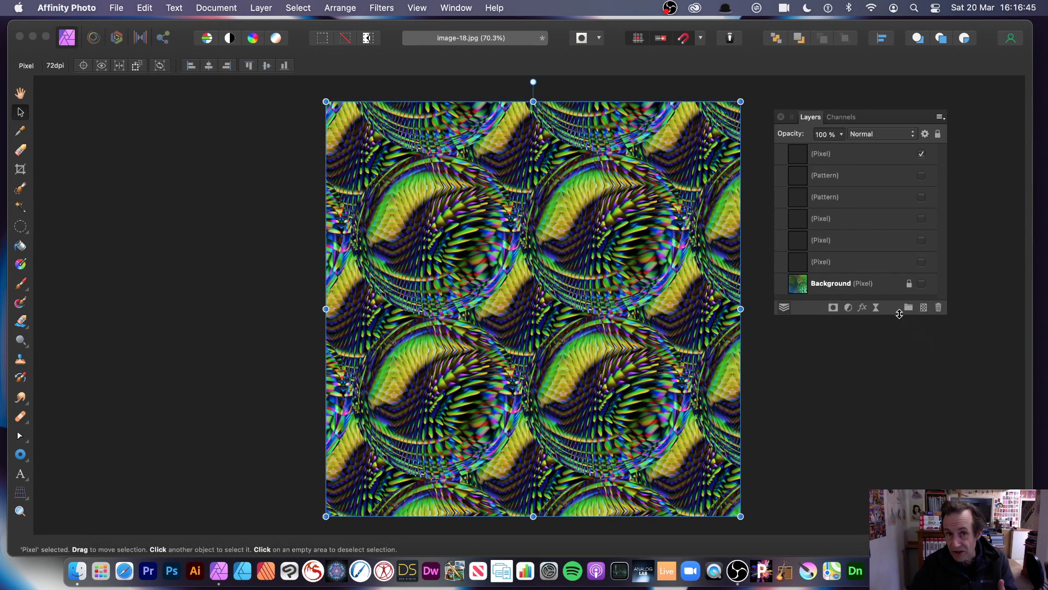
{"action": "left_click_drag", "start_coordinate": [895, 314], "coordinate": [892, 368]}
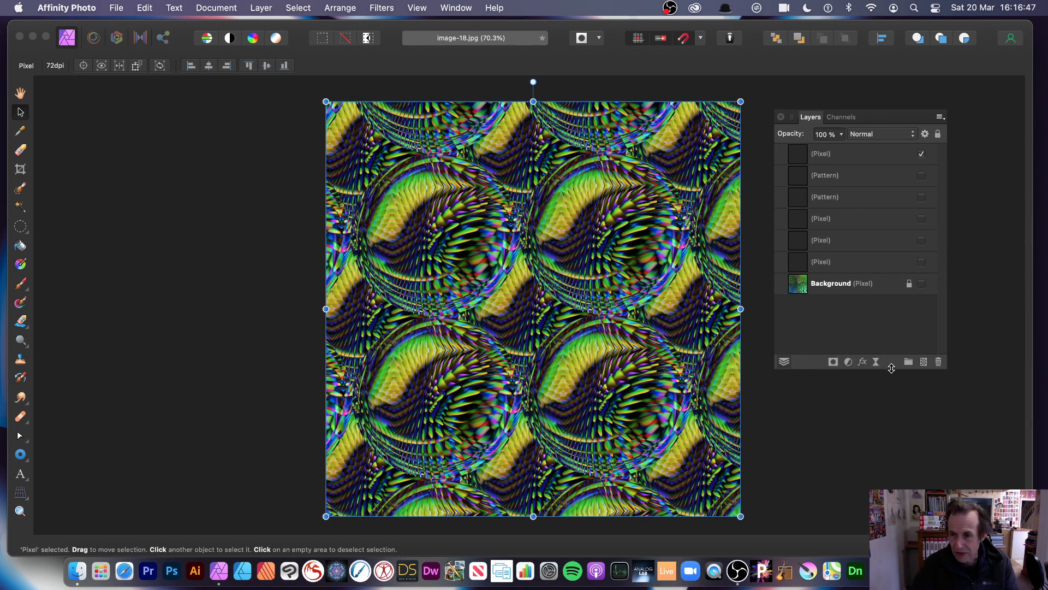